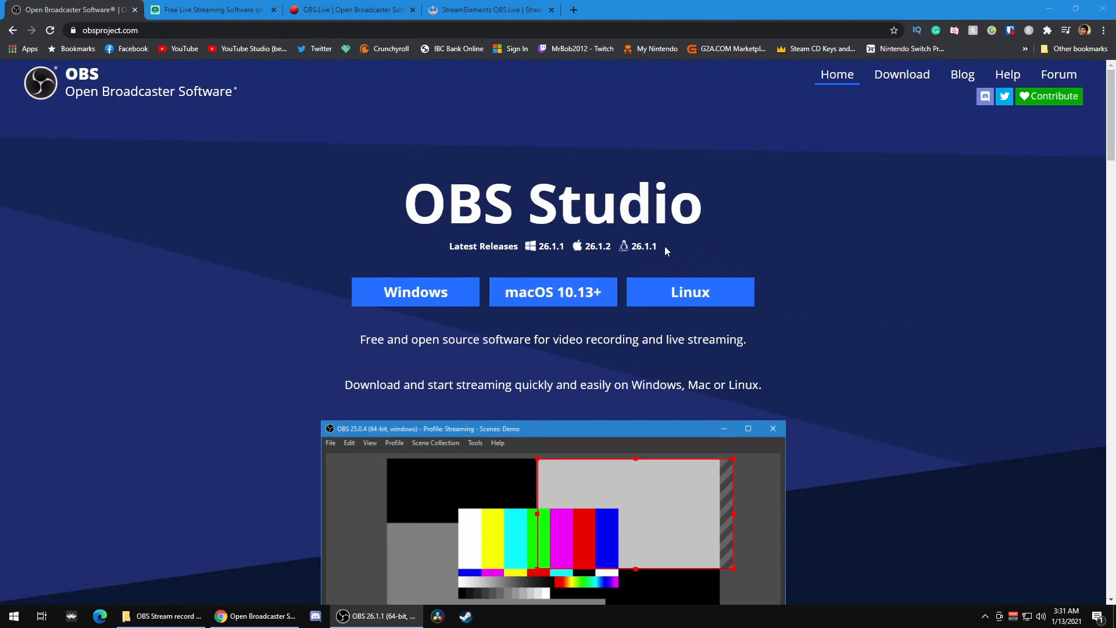
Compare the OBS Studio home page, including its latest release versions, with the Streamlabs OBS page
drag(663, 247, 538, 246)
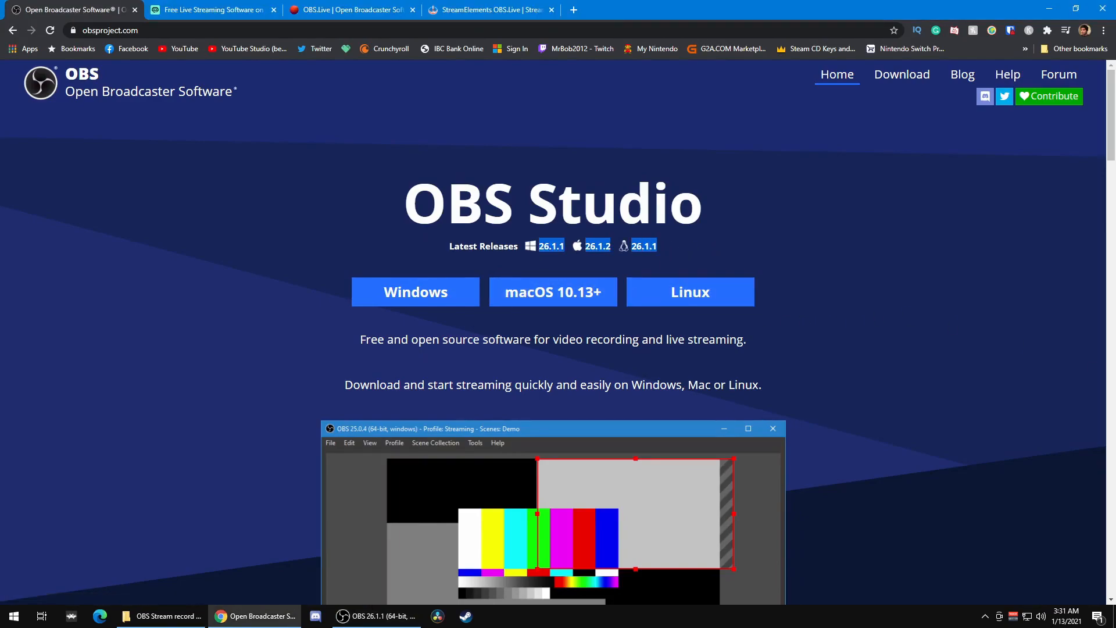
click(784, 240)
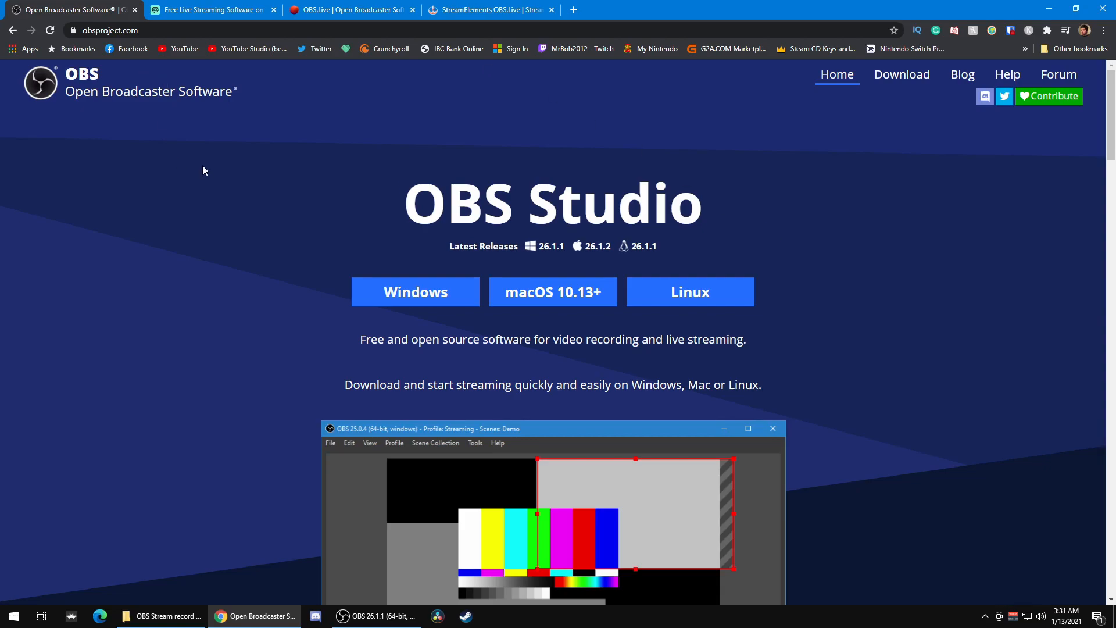
click(182, 5)
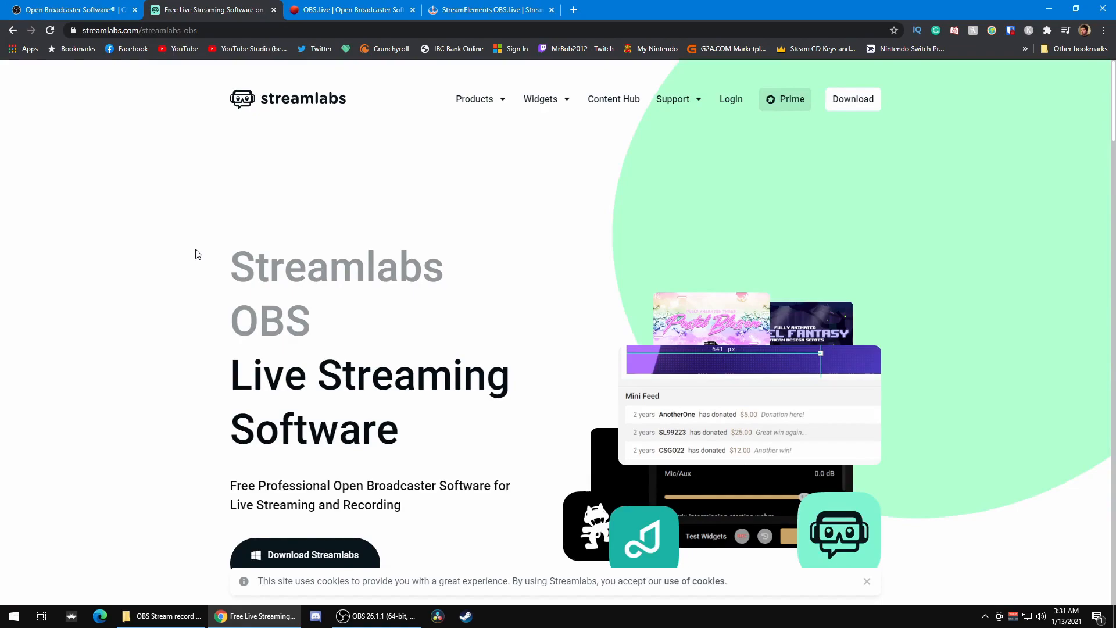
click(102, 8)
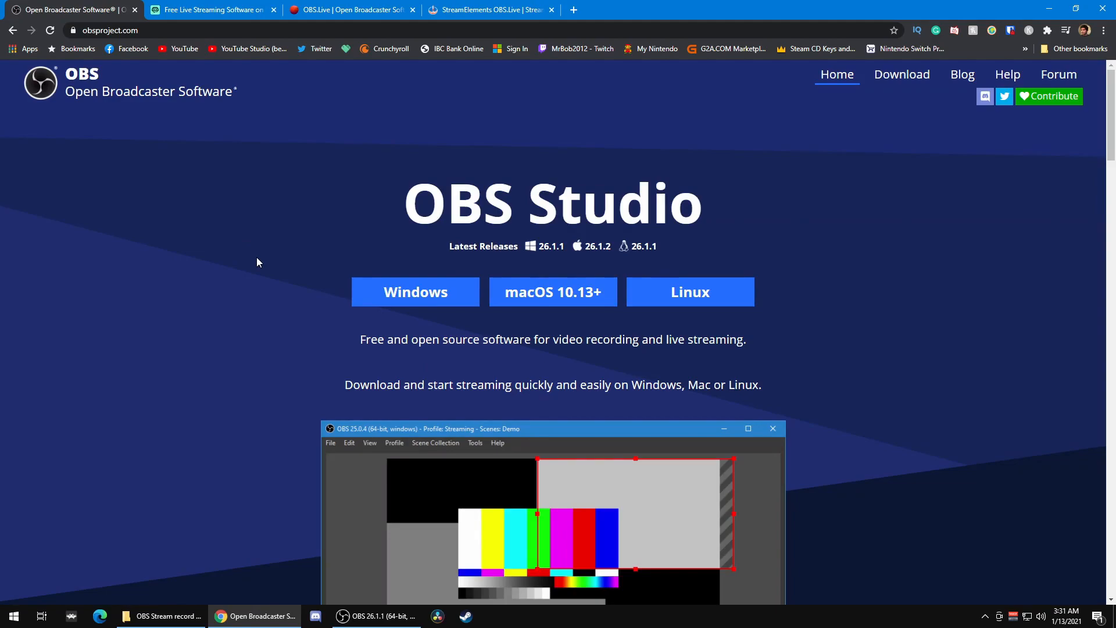
click(221, 2)
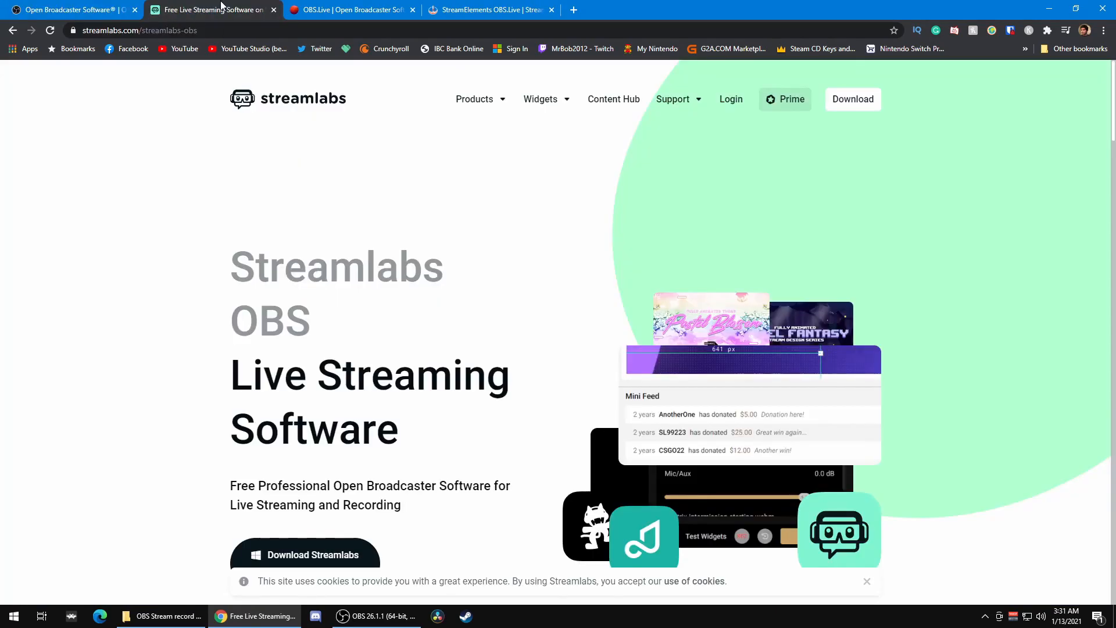
click(119, 5)
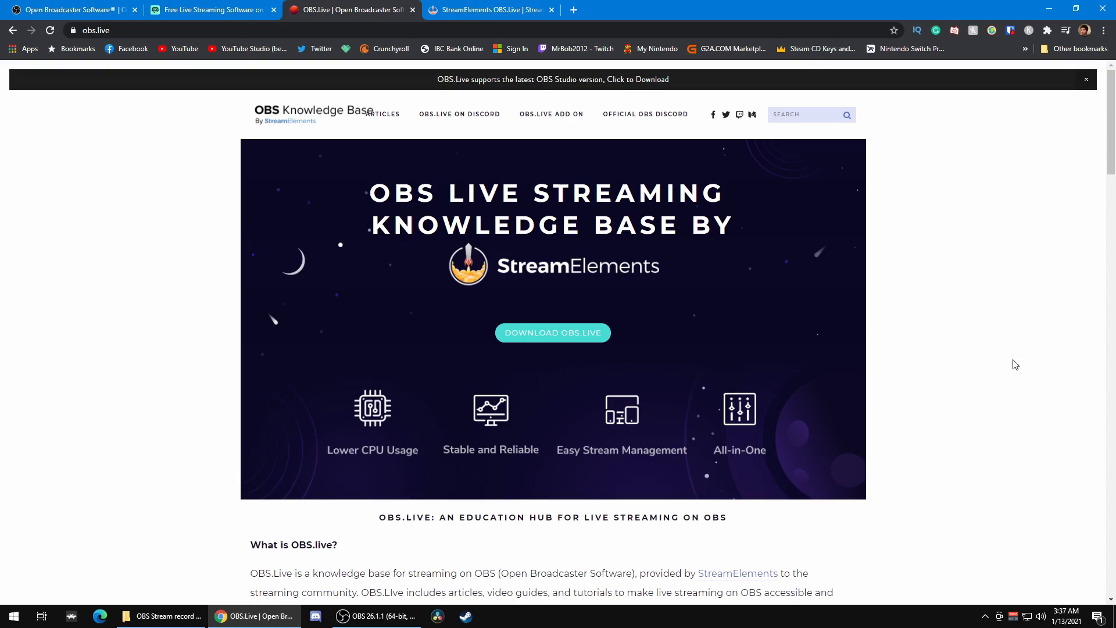
Examine the StreamElements OBS.Live page, including its interface preview and feature descriptions
click(489, 10)
scroll(343, 443, down, 4)
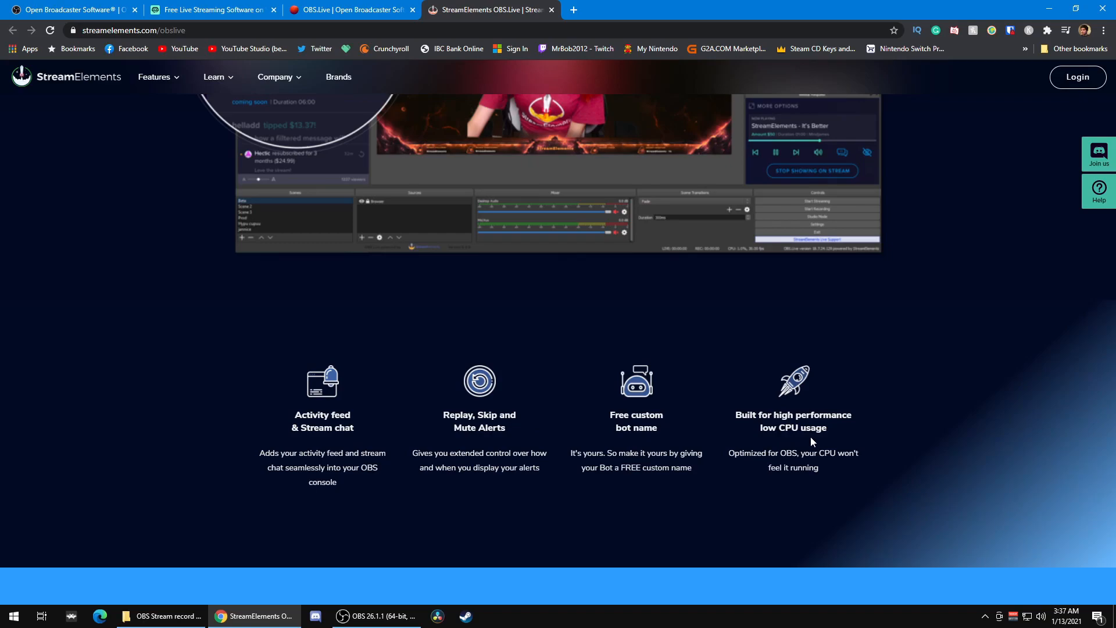
scroll(768, 446, up, 4)
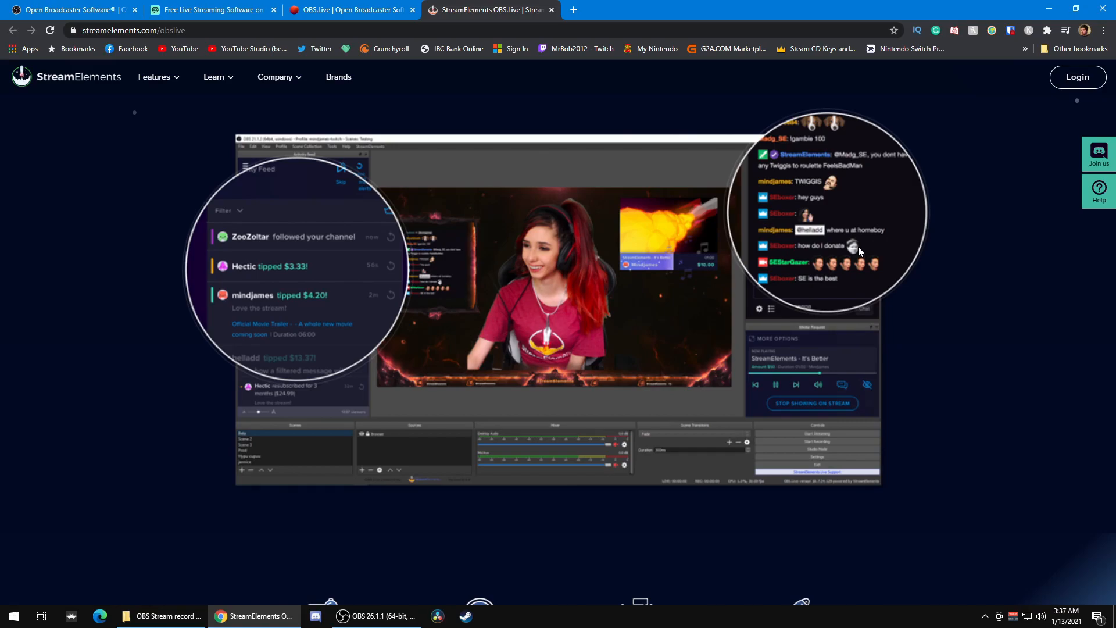
scroll(668, 294, up, 1)
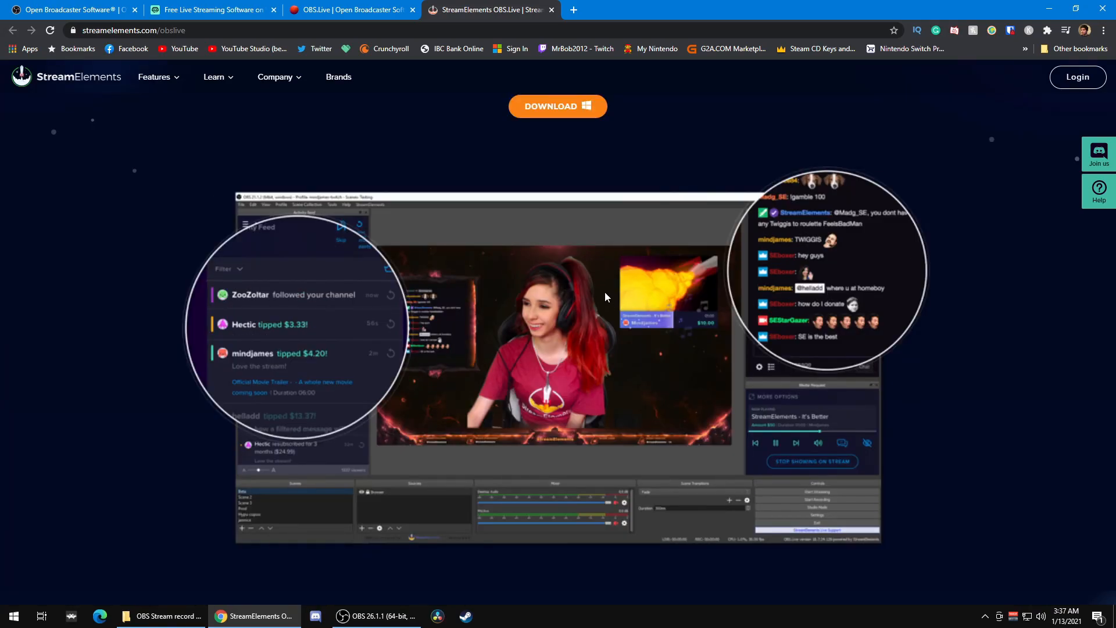
scroll(604, 292, down, 4)
scroll(601, 291, up, 4)
scroll(596, 295, up, 2)
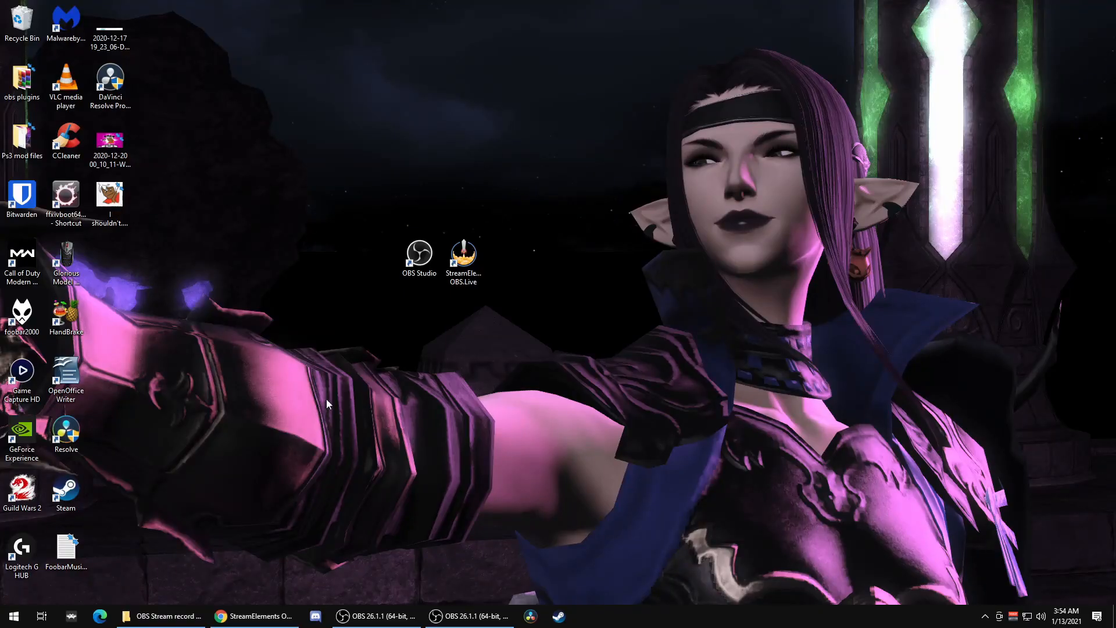
Switch to the OBS window running OBS.Live, review its scene list, and continue without logging in
drag(370, 295, 430, 182)
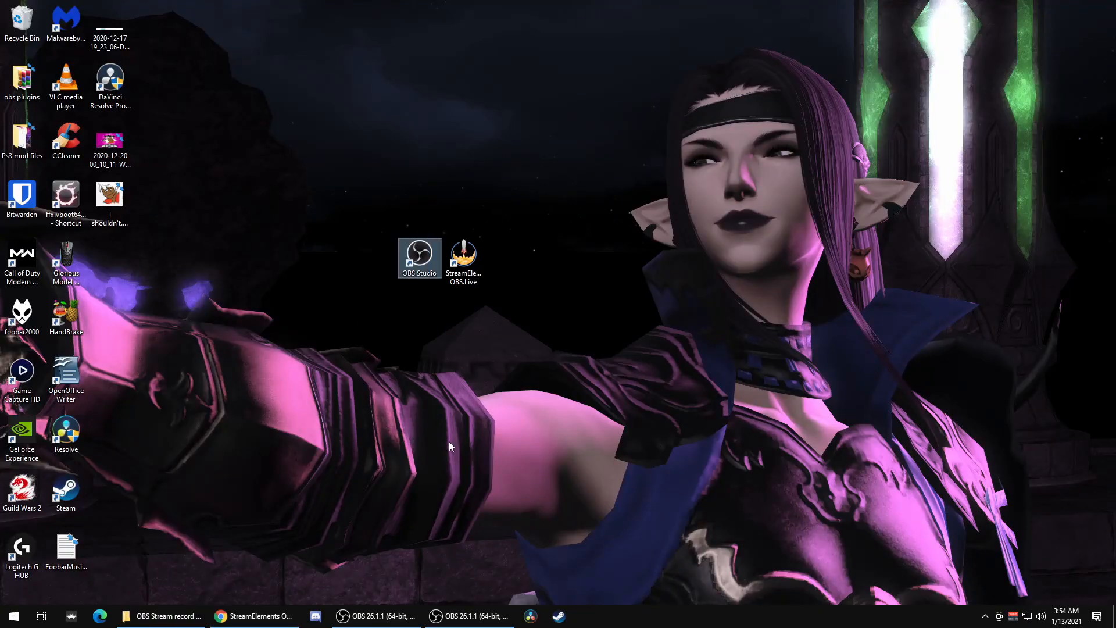
click(484, 614)
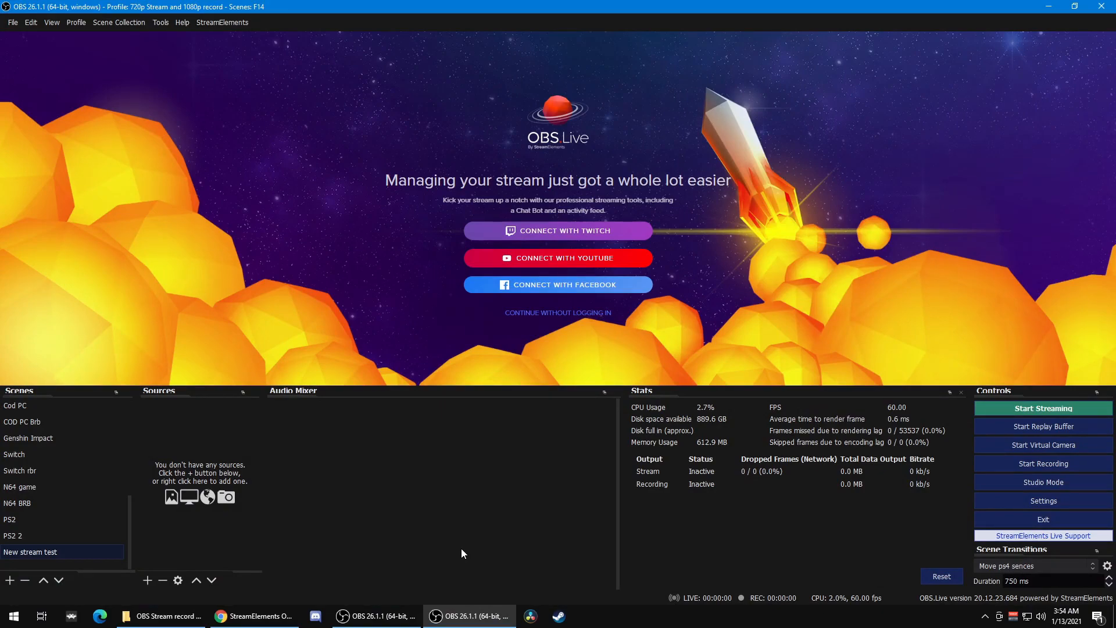
scroll(65, 497, up, 10)
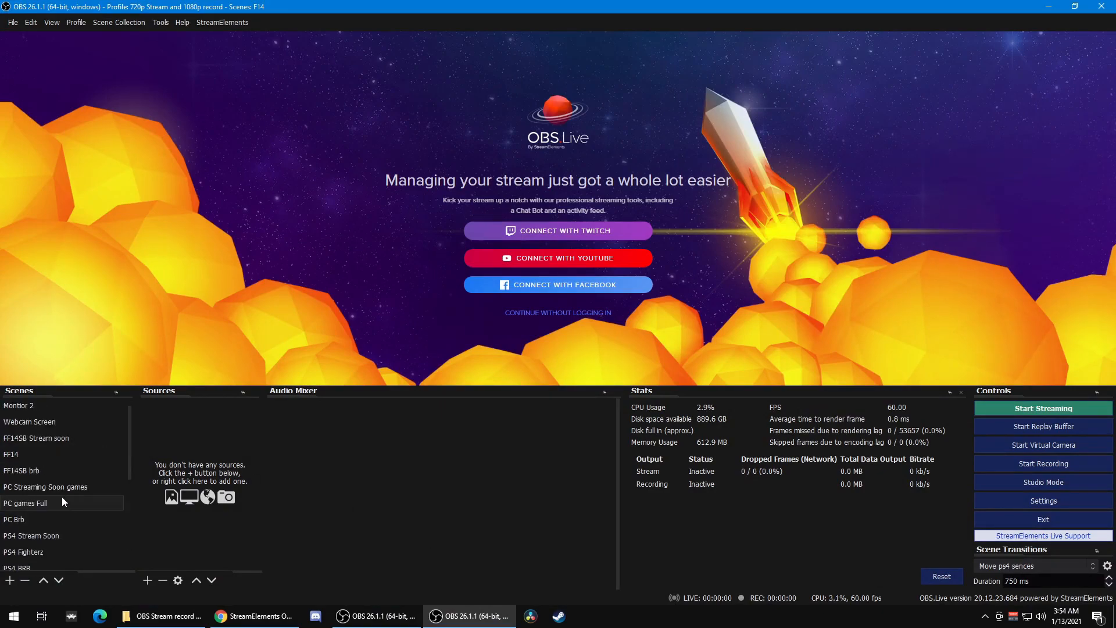
scroll(65, 456, down, 5)
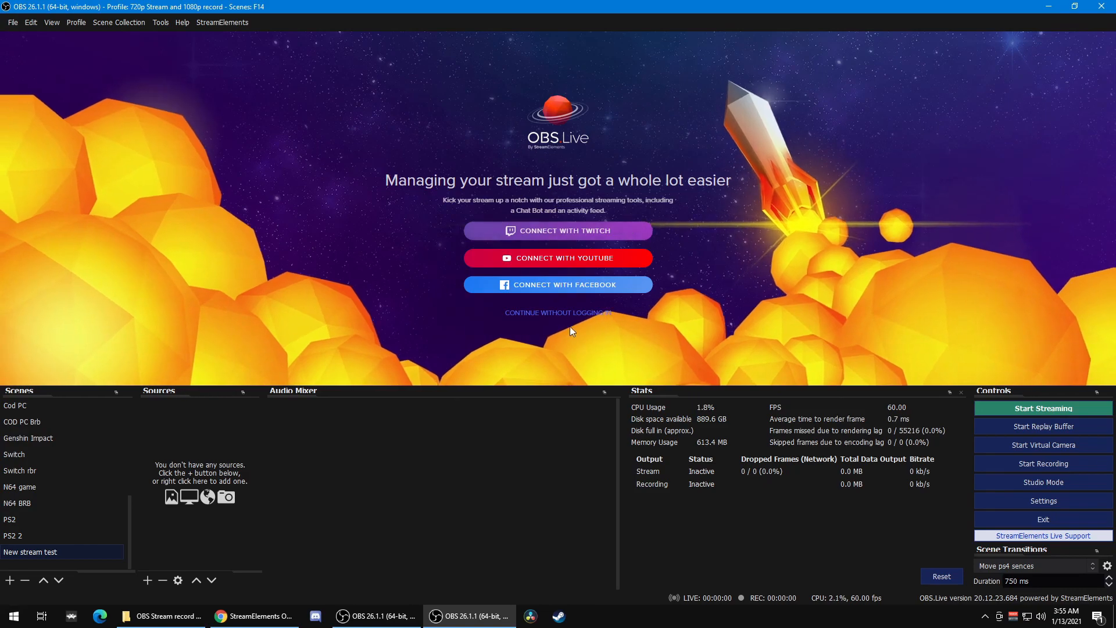
click(536, 315)
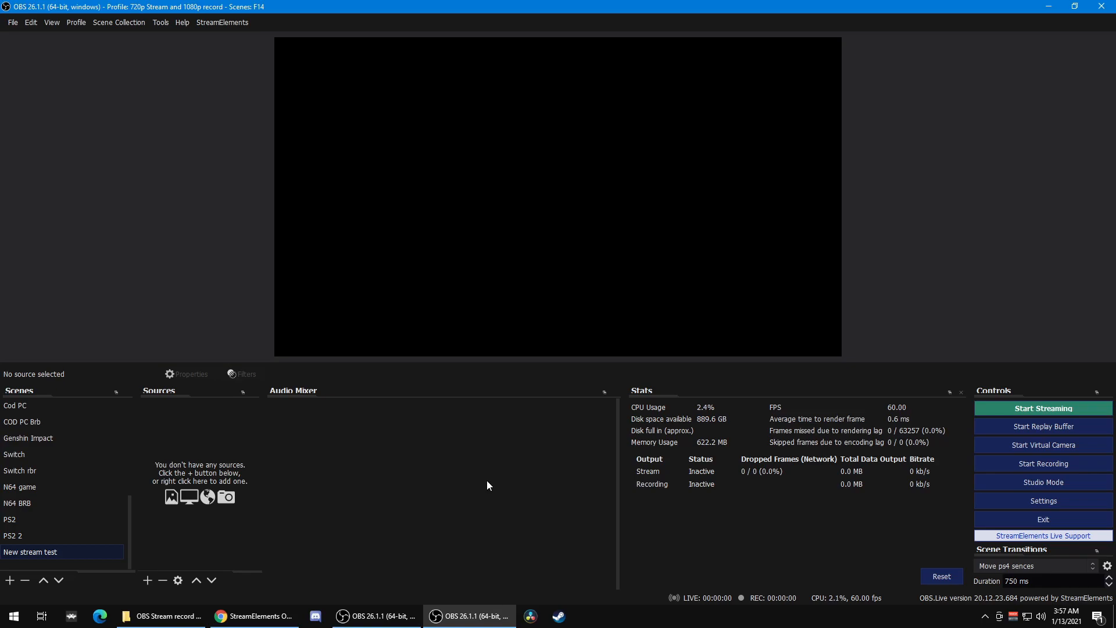
Open the Stream settings and keep Twitch as the streaming service
click(14, 22)
click(30, 69)
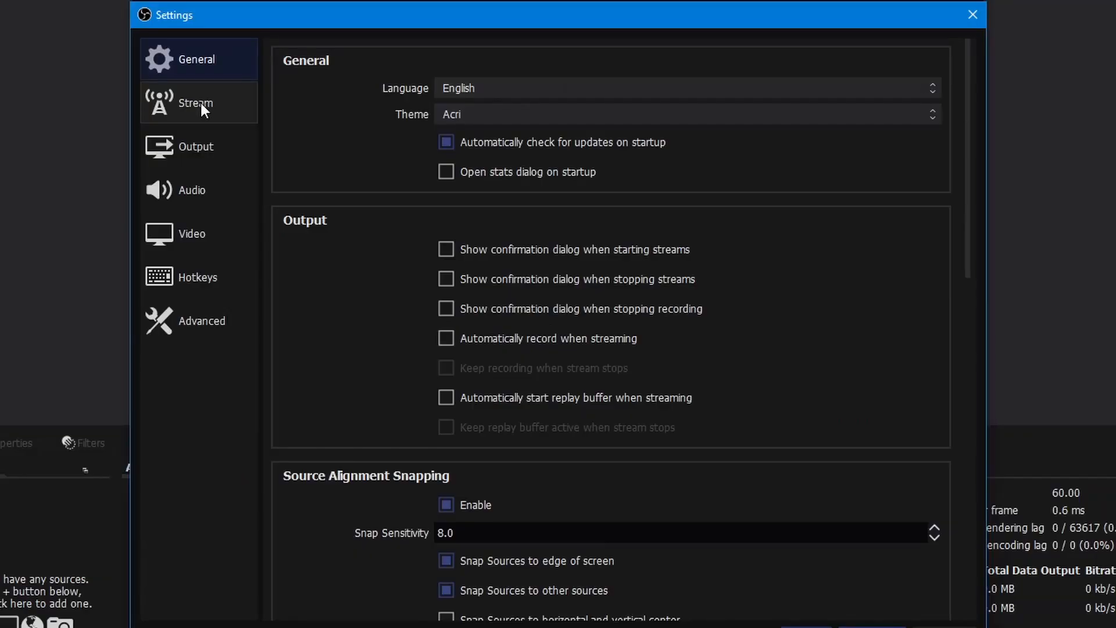
click(196, 104)
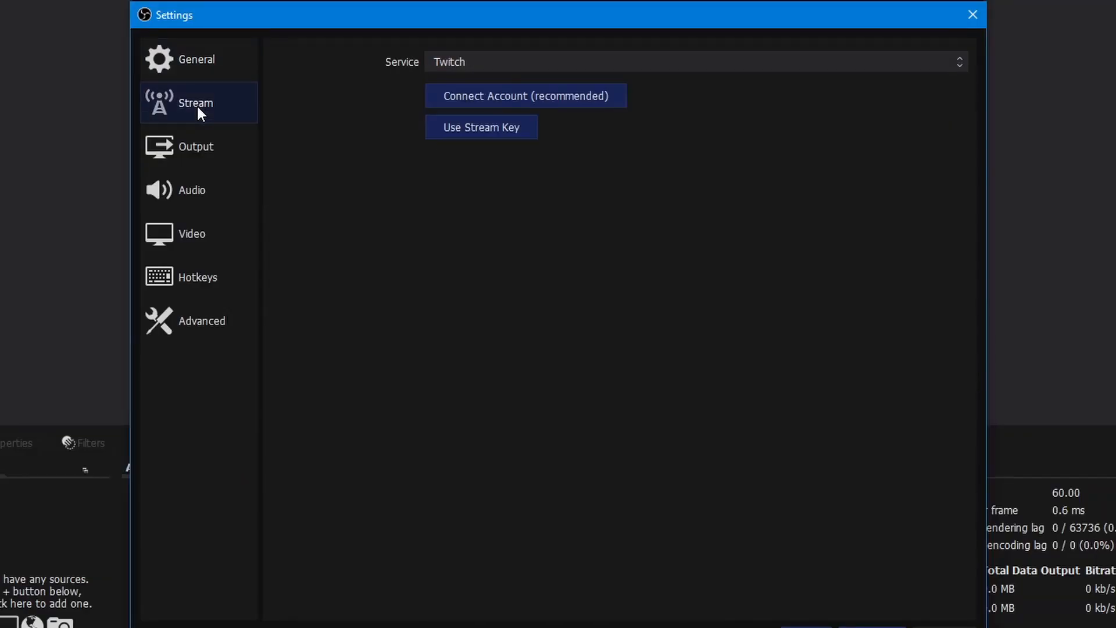
click(465, 58)
click(465, 58)
Connect the Twitch account by logging in with the account username and password
click(456, 94)
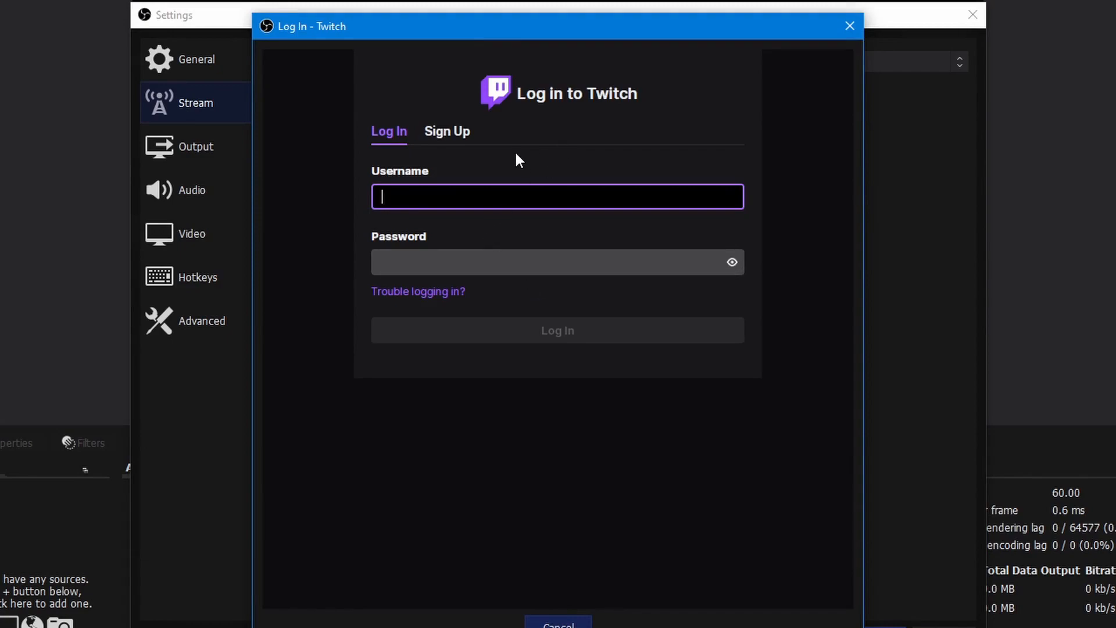
click(458, 137)
click(398, 138)
text(M)
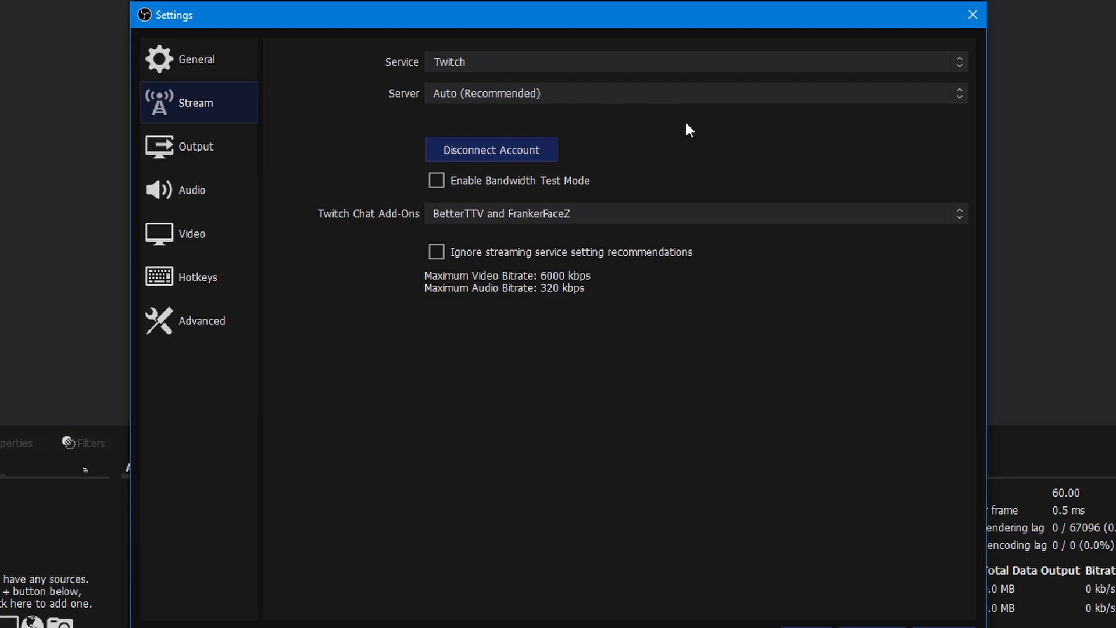
Set the Twitch streaming server to US Central: Houston, TX
click(583, 94)
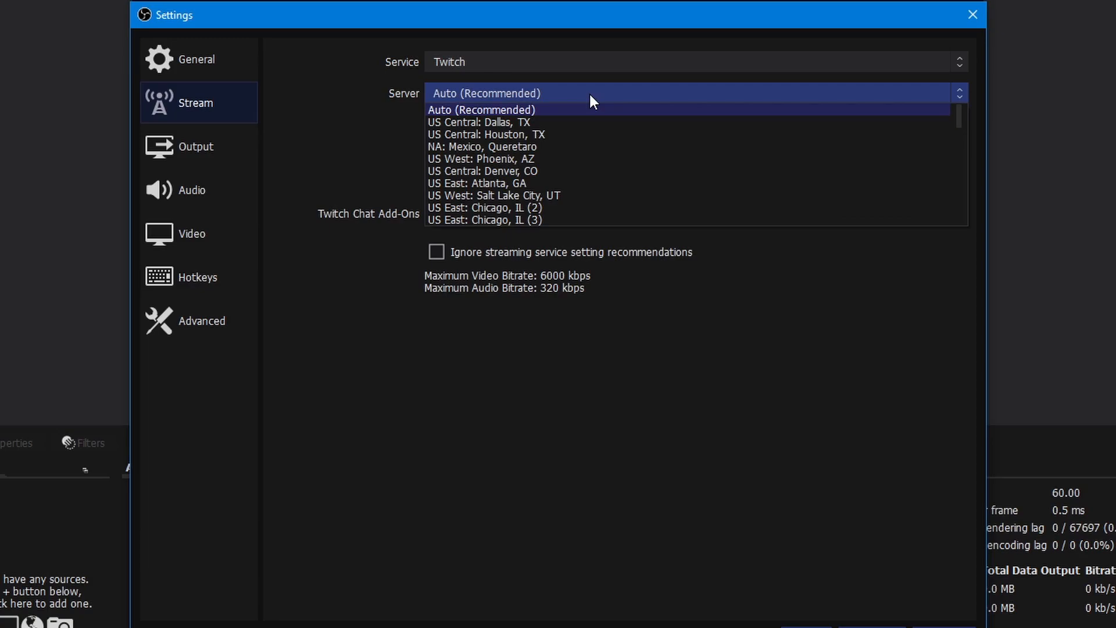
click(565, 140)
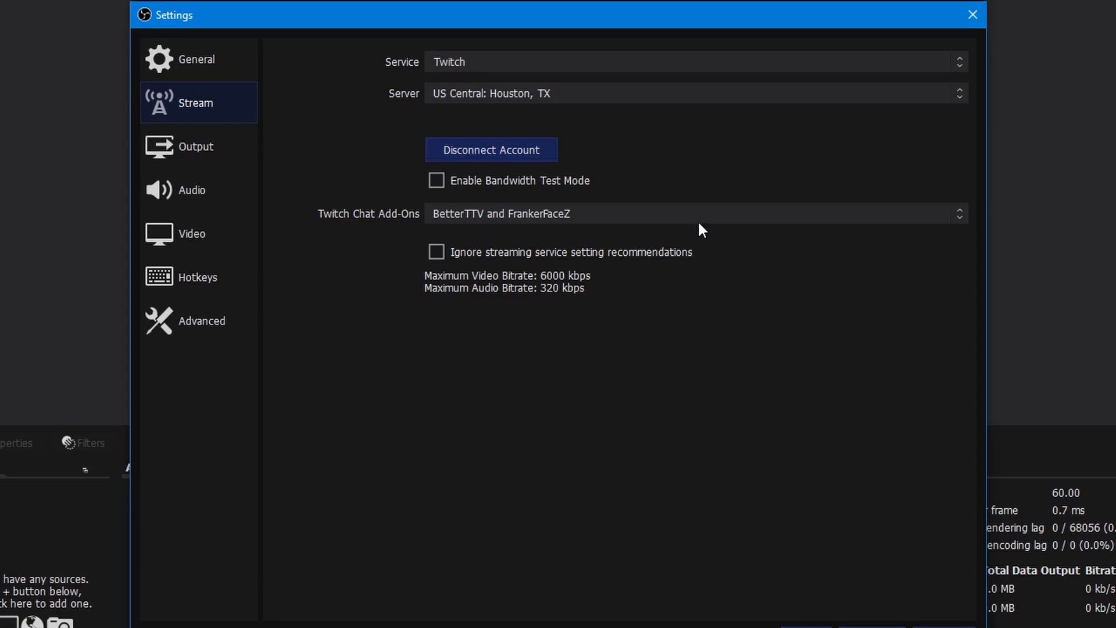
click(598, 94)
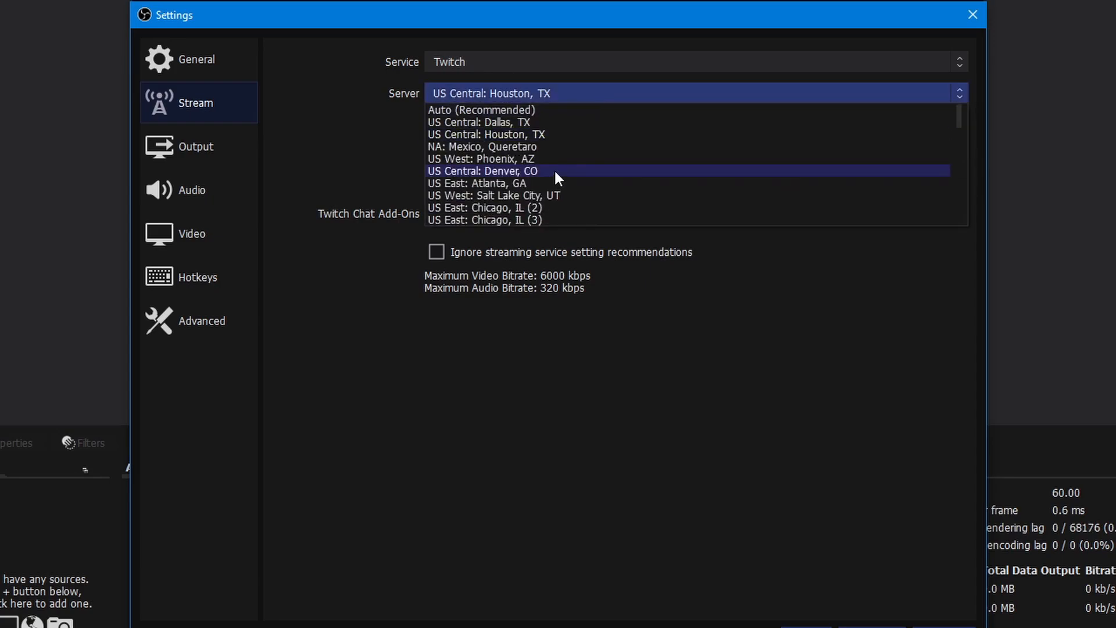
scroll(554, 170, down, 1)
scroll(577, 208, up, 1)
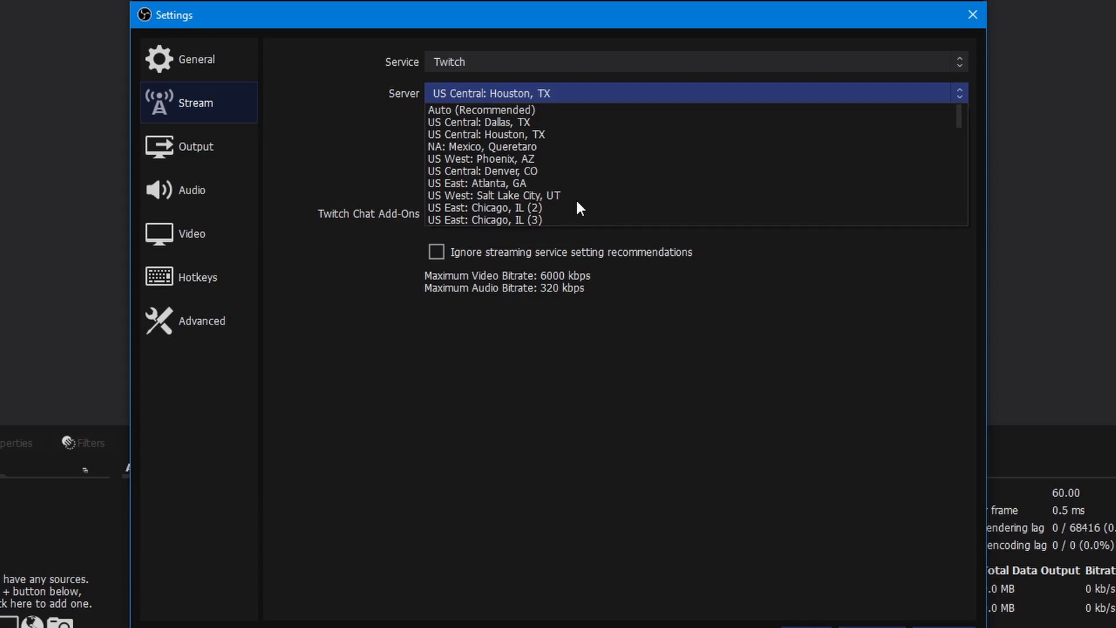
click(581, 137)
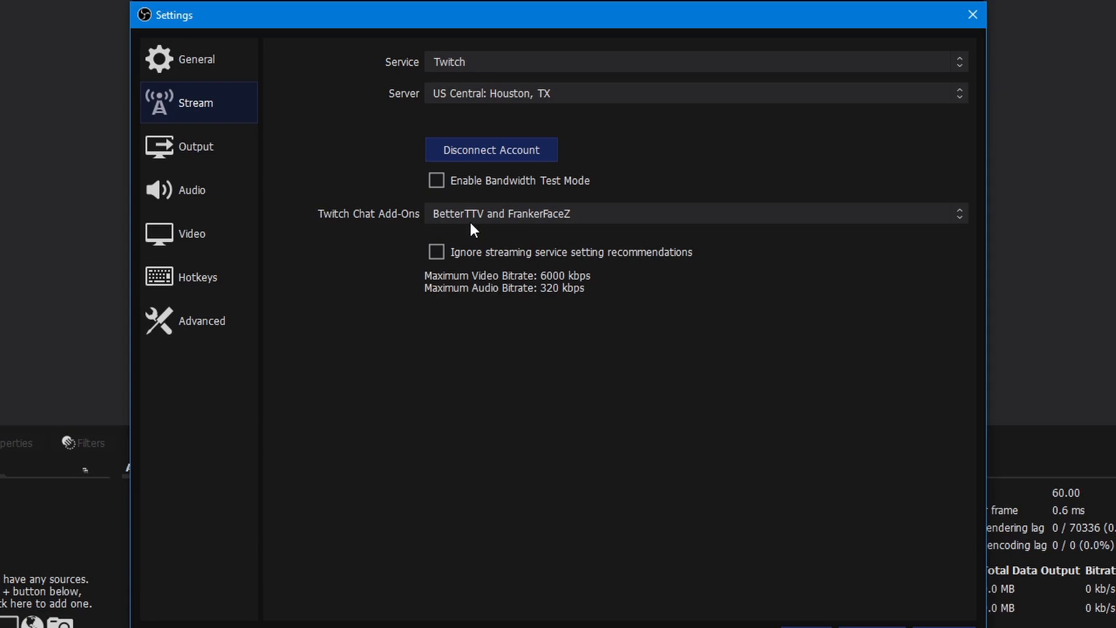
Keep BetterTTV and FrankerFaceZ as the Twitch chat add-ons, apply the stream settings and close the dialog
click(534, 214)
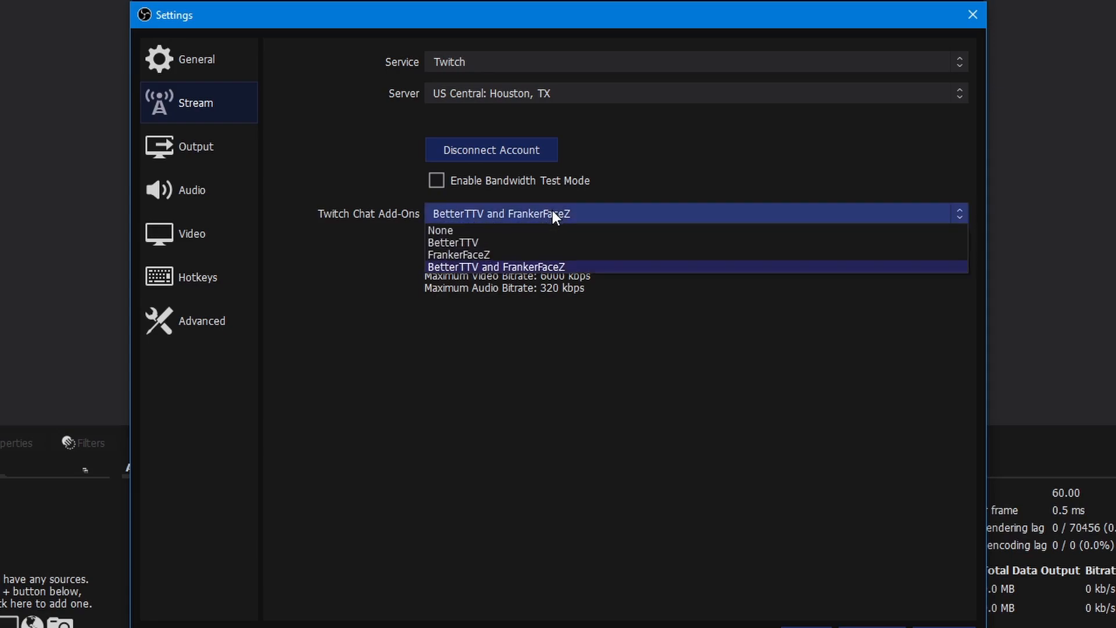
click(398, 261)
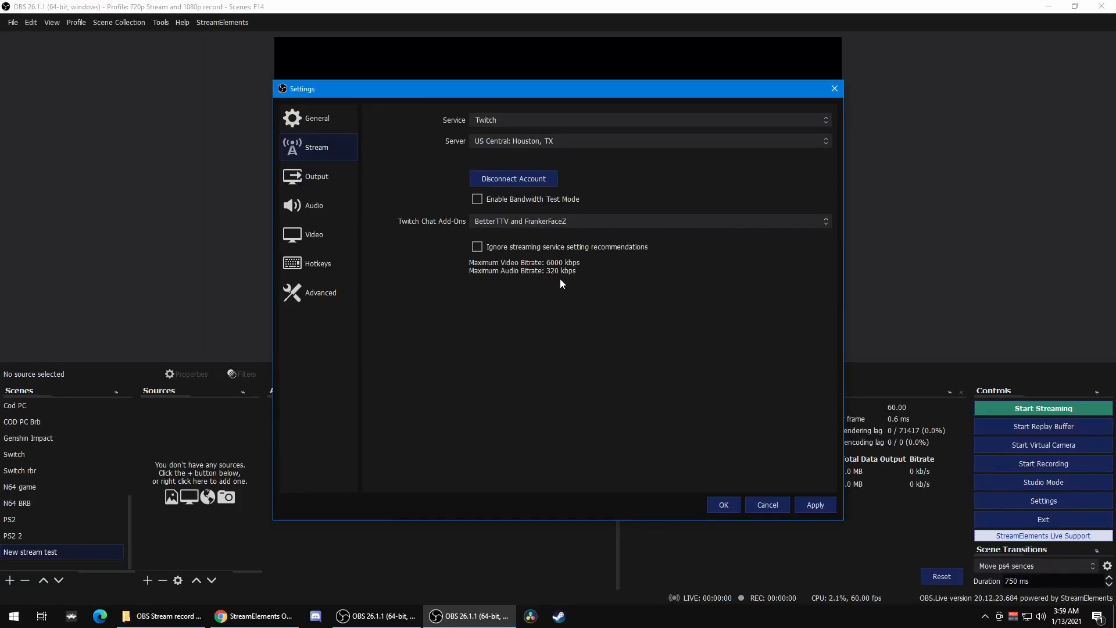
click(816, 504)
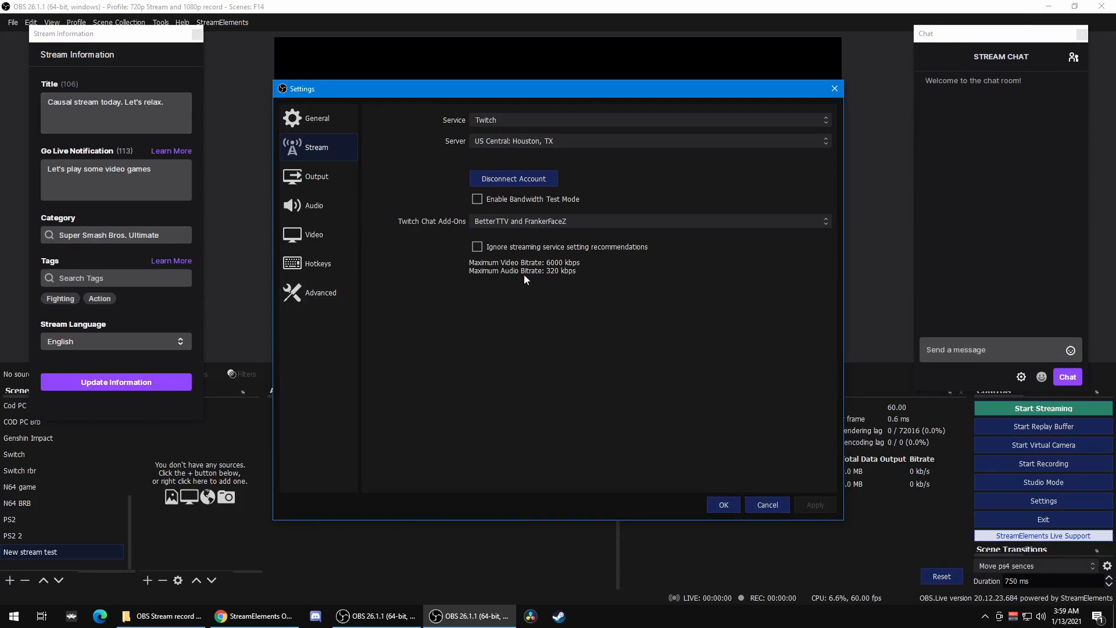
click(776, 501)
Dock the floating Chat and Stream Information windows on opposite sides of the preview
drag(960, 37, 1083, 103)
drag(129, 38, 20, 110)
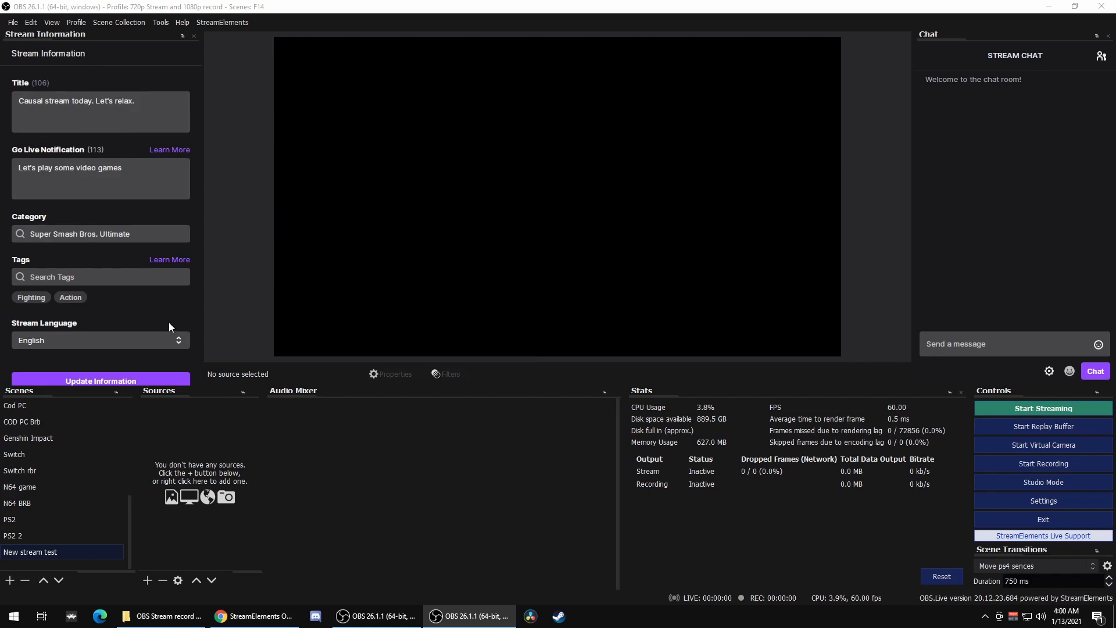
Reopen the Stream settings to review the Twitch connection options
click(18, 24)
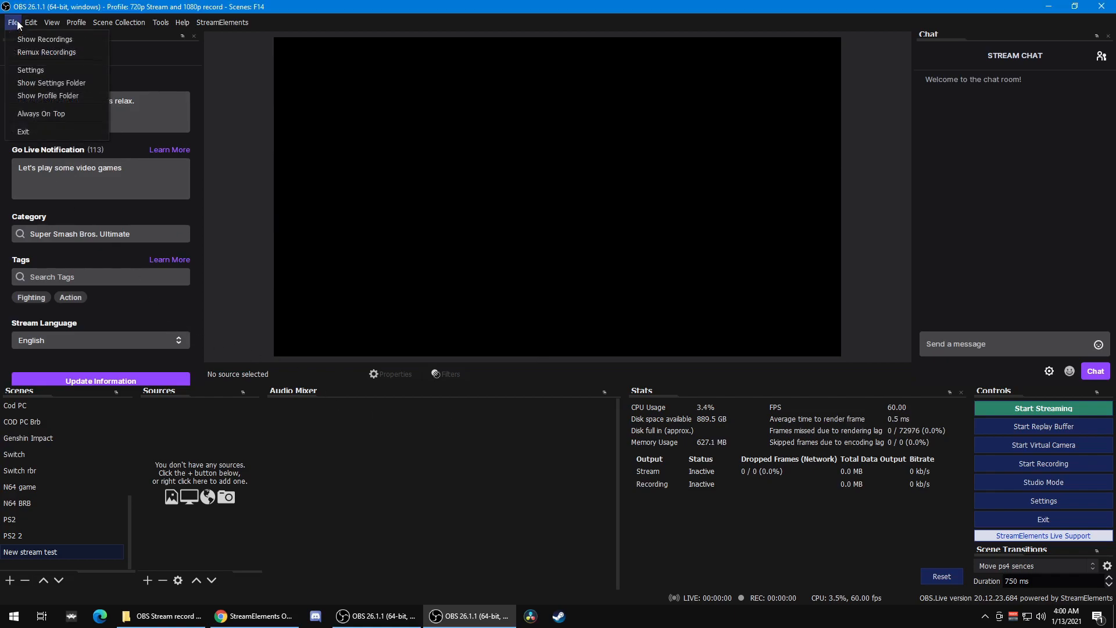
click(46, 73)
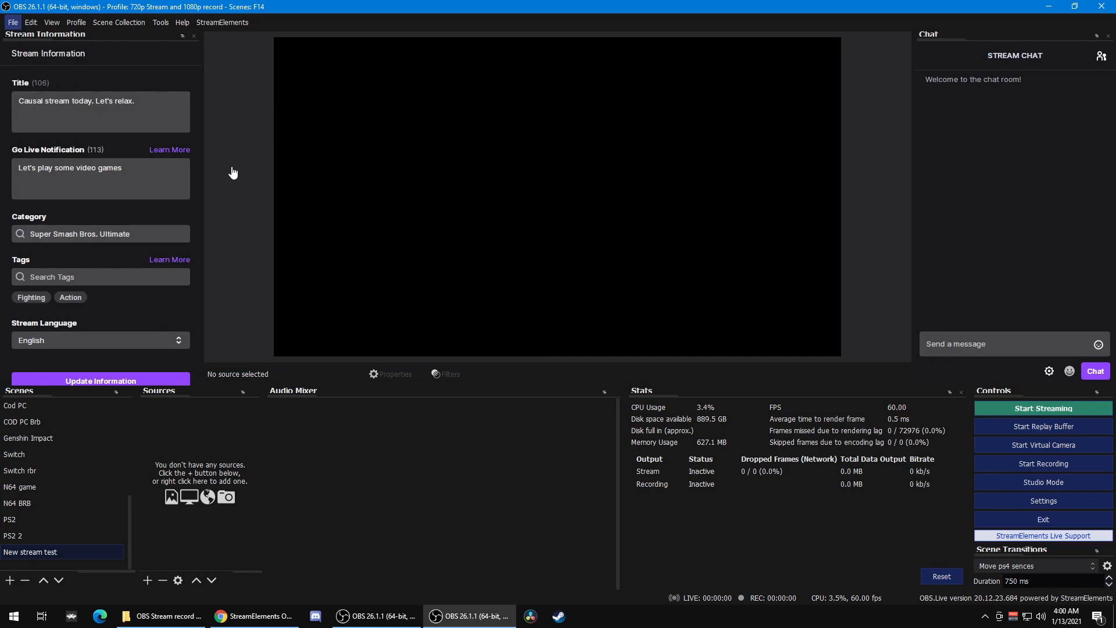
click(319, 148)
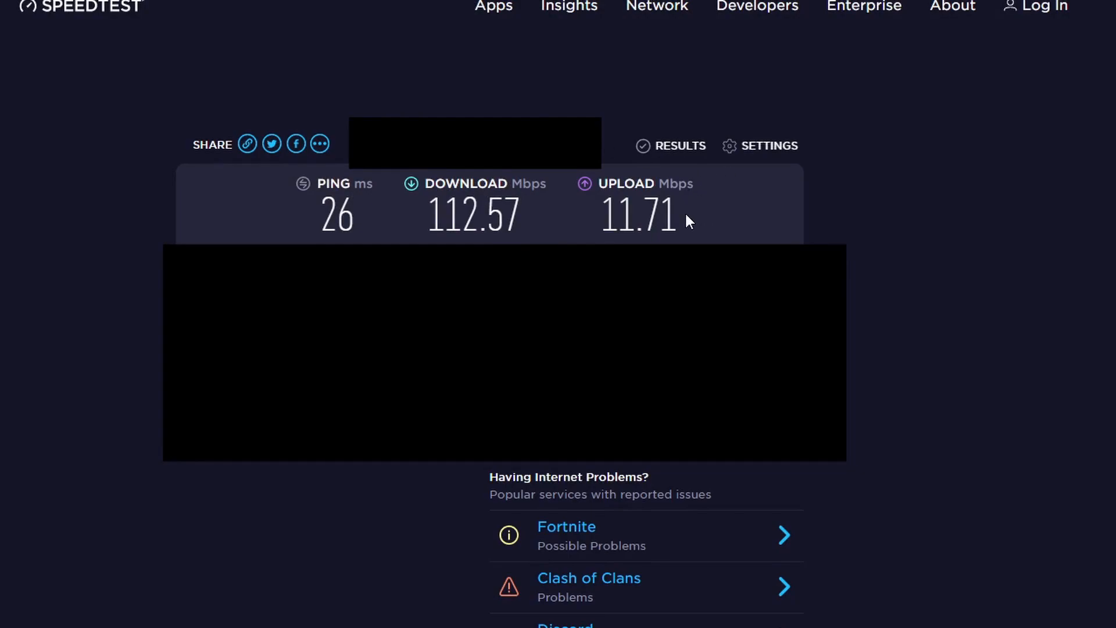
Check the upload speed in the Speedtest results
drag(689, 215, 558, 179)
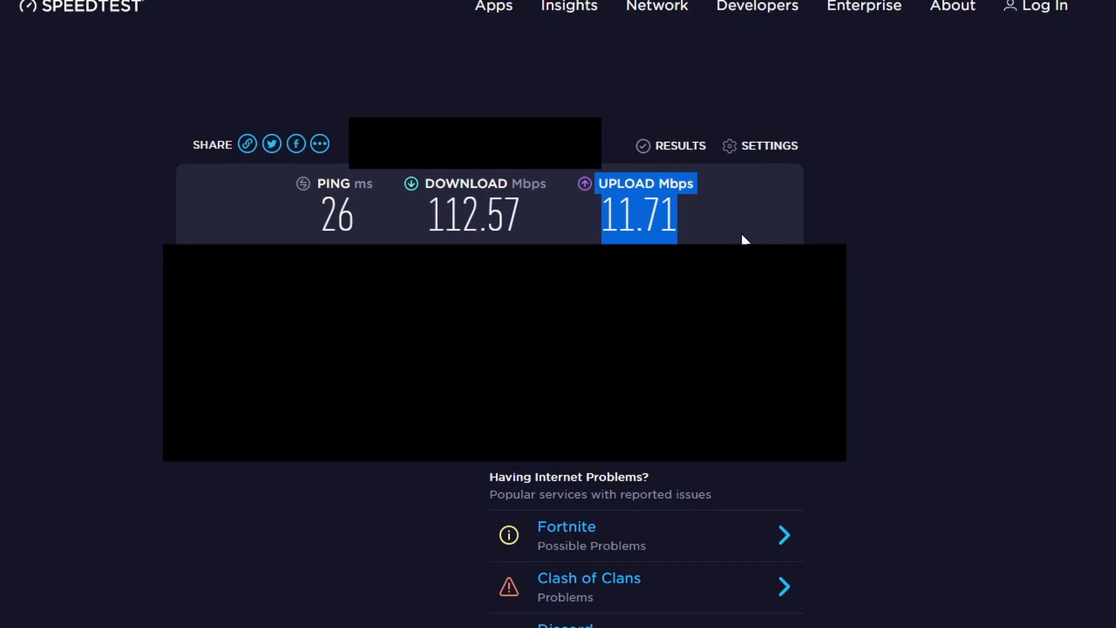
click(728, 225)
drag(721, 227, 608, 186)
click(717, 228)
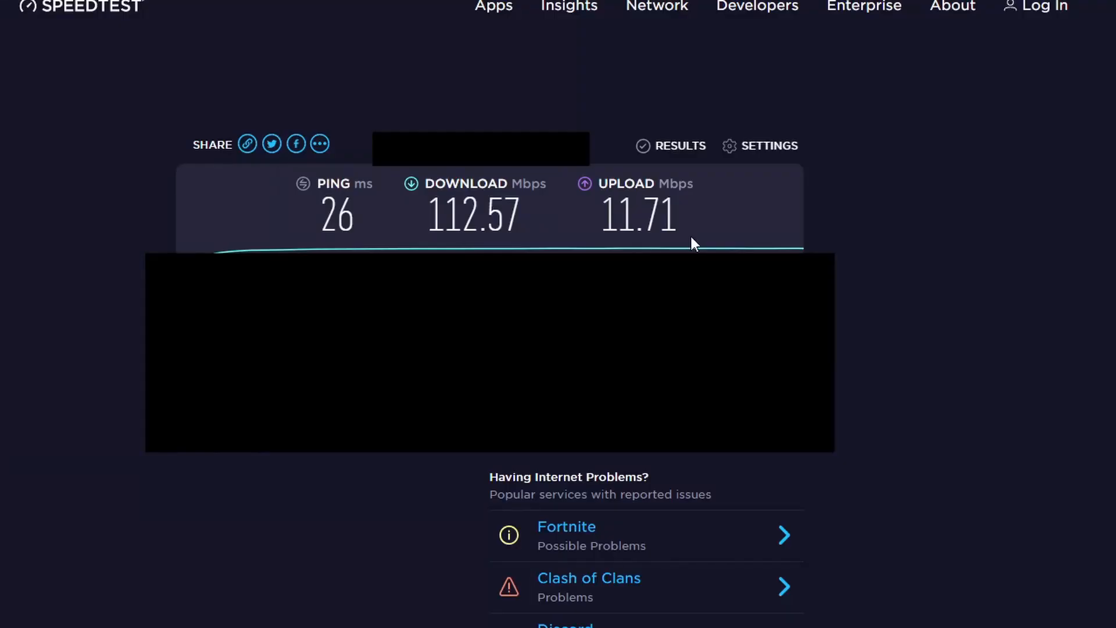
double_click(693, 219)
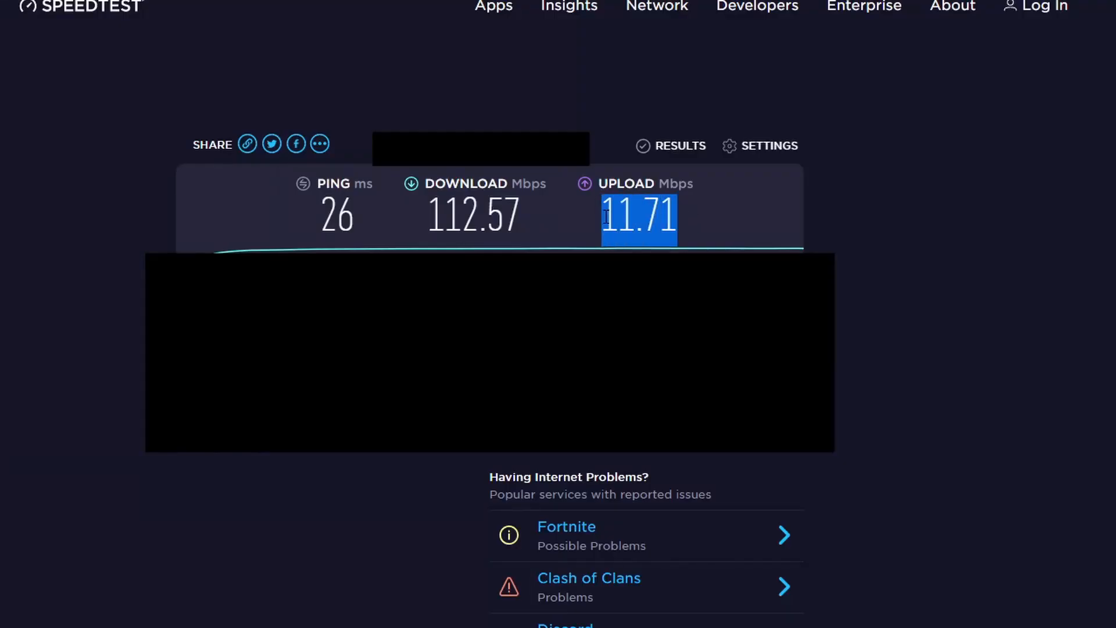
click(710, 231)
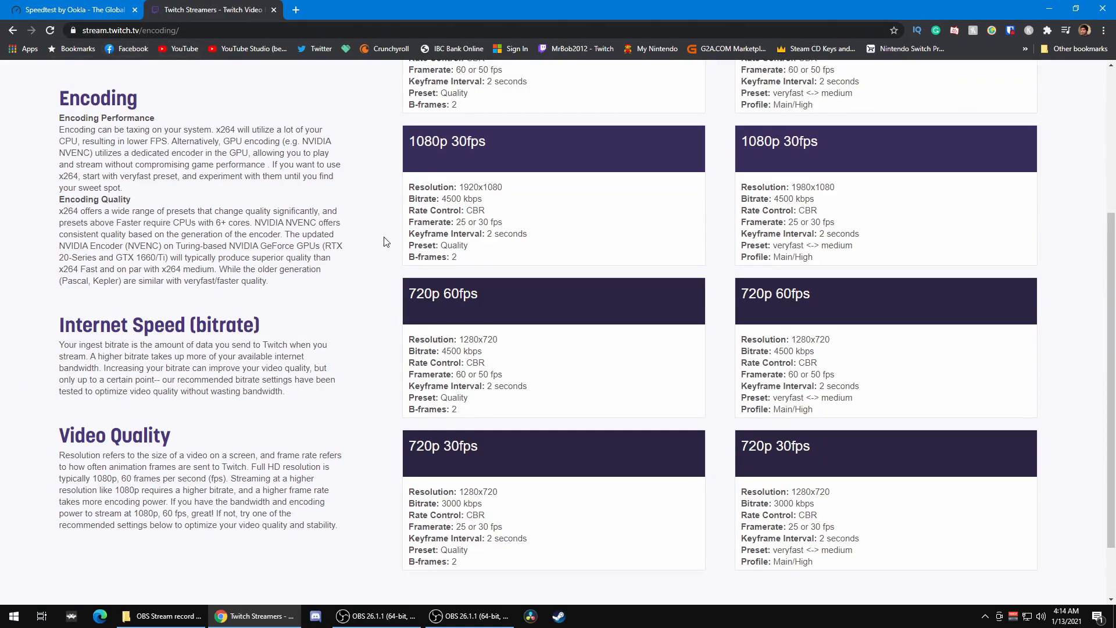
Compare the NVIDIA NVENC and x264 specification columns in Twitch's broadcasting guidelines
scroll(384, 240, up, 3)
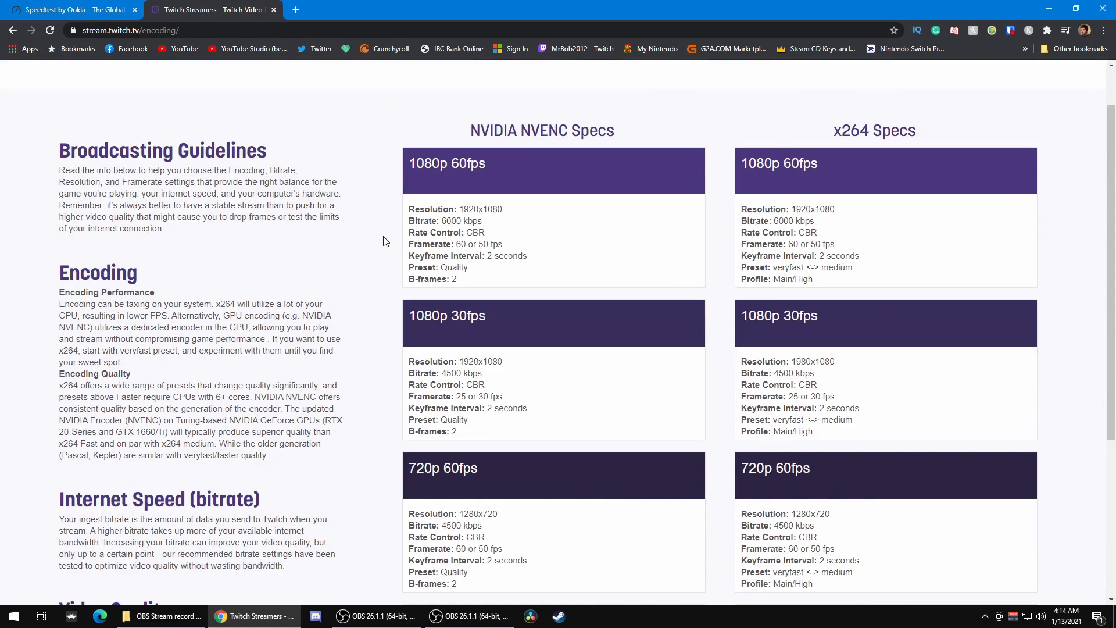
drag(465, 131, 574, 132)
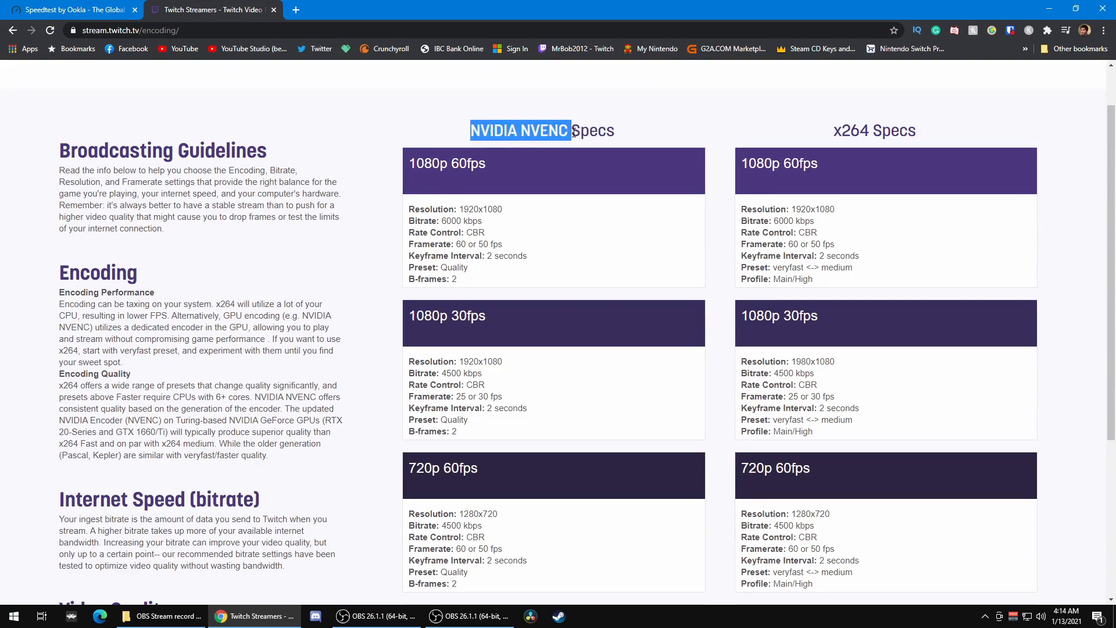
click(597, 173)
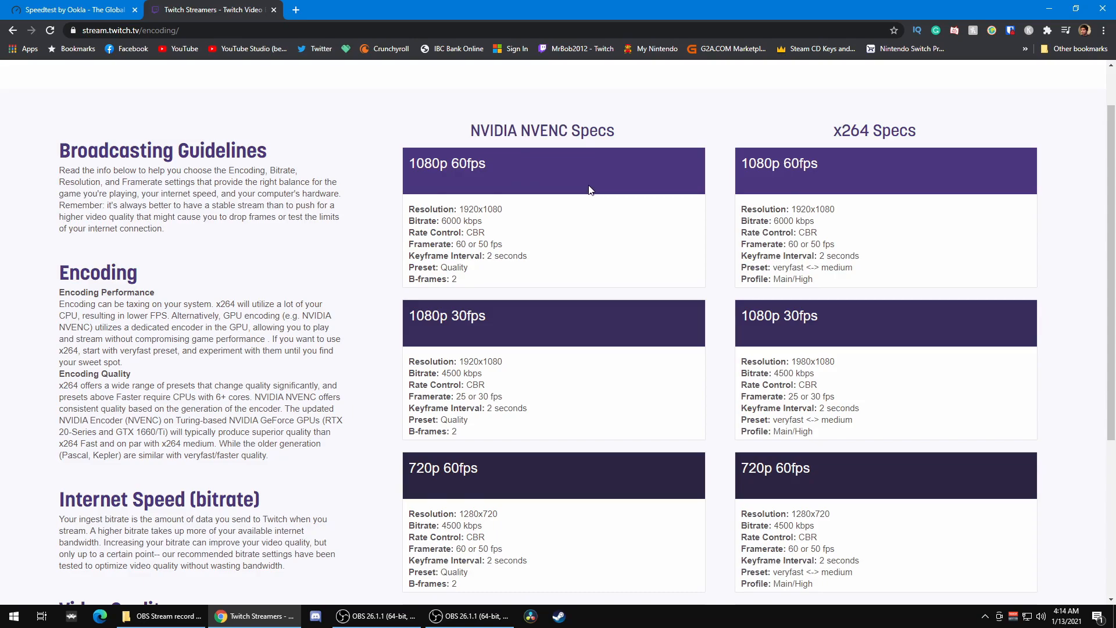
drag(471, 131, 616, 132)
scroll(601, 190, down, 2)
scroll(601, 190, down, 2)
scroll(584, 403, up, 5)
click(700, 186)
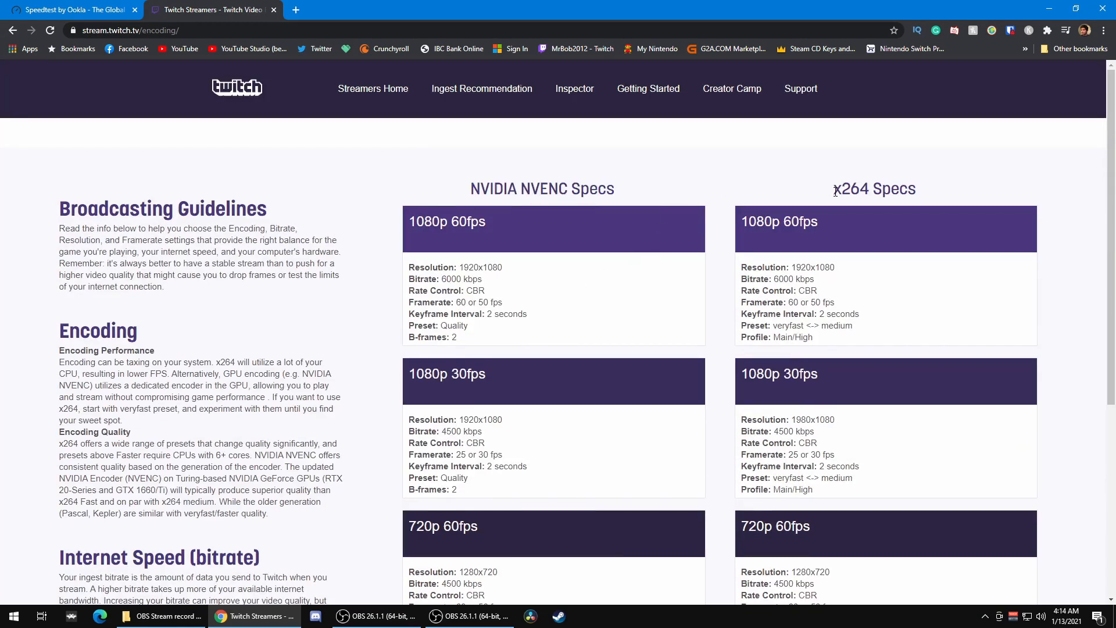
drag(835, 189, 932, 208)
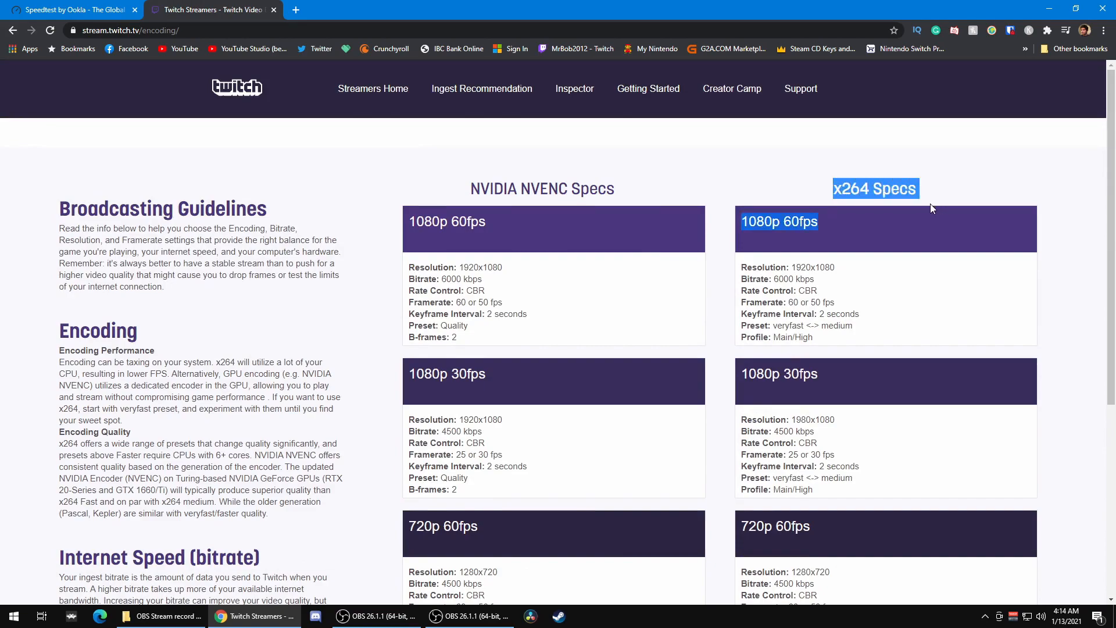
click(939, 215)
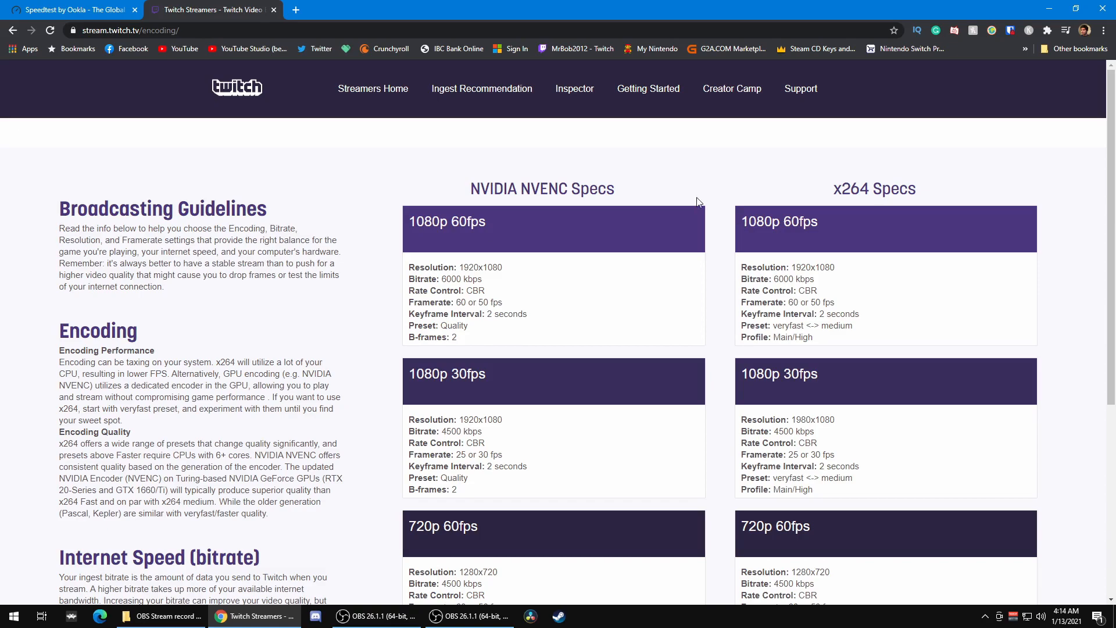
Examine the guidelines' recommended resolution, bitrate and framerate for each quality tier, especially 720p 60fps under both encoders
scroll(635, 273, down, 2)
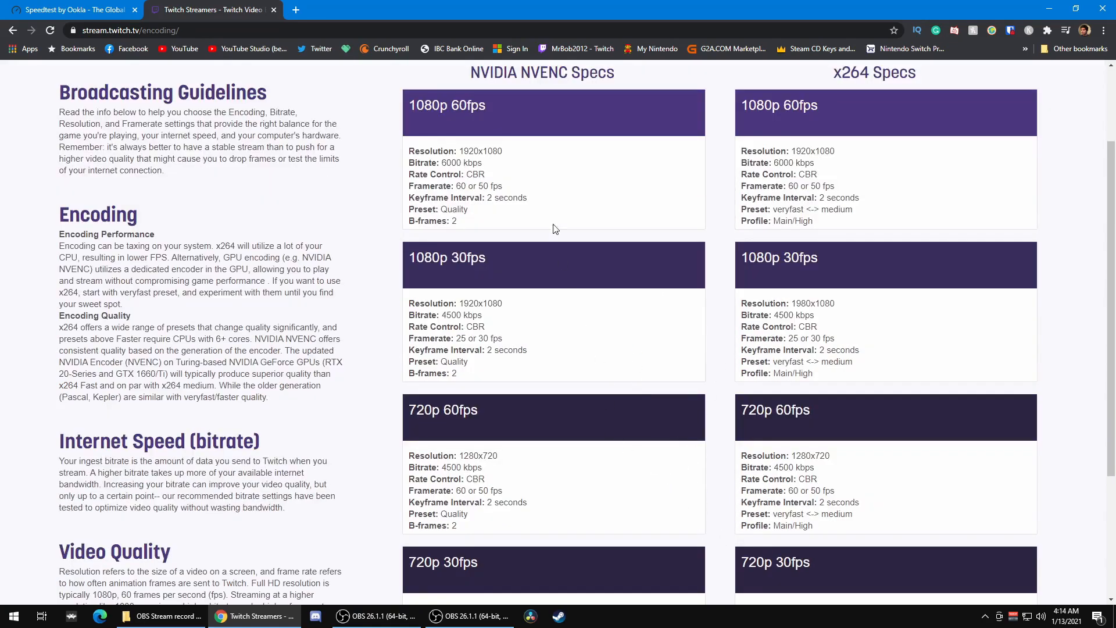
scroll(511, 300, down, 3)
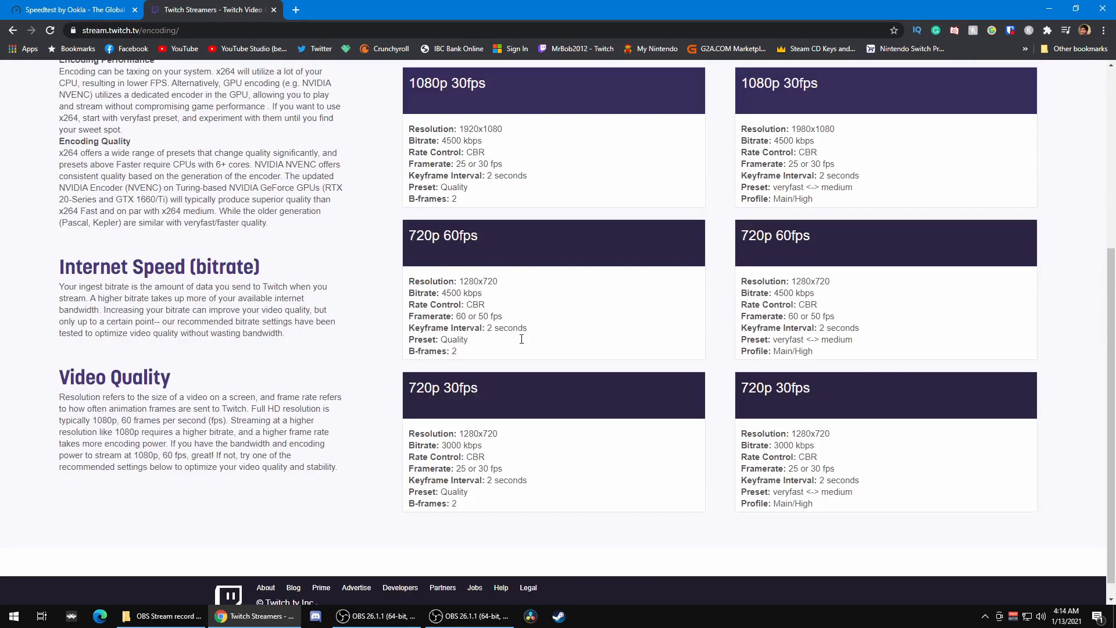
scroll(701, 465, up, 1)
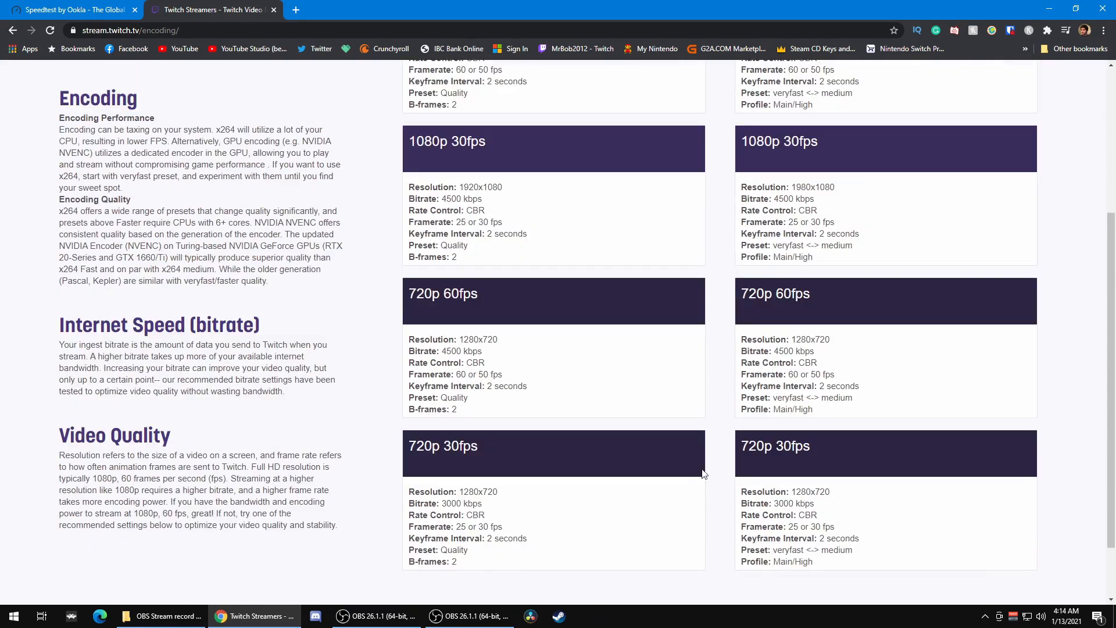
drag(408, 294, 473, 295)
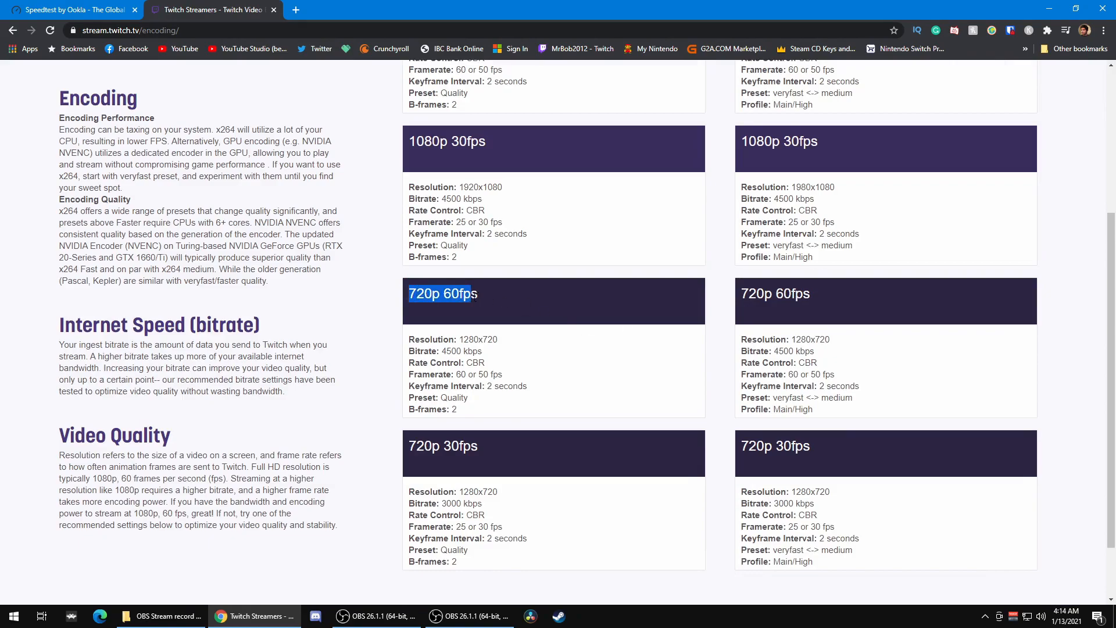
scroll(537, 175, up, 4)
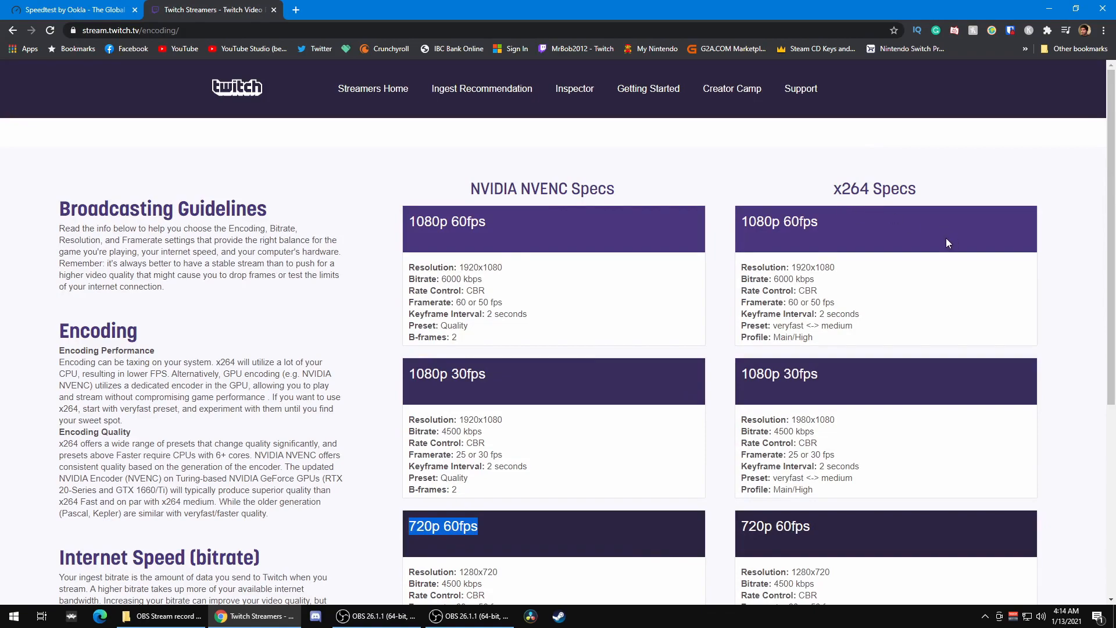
scroll(864, 261, down, 3)
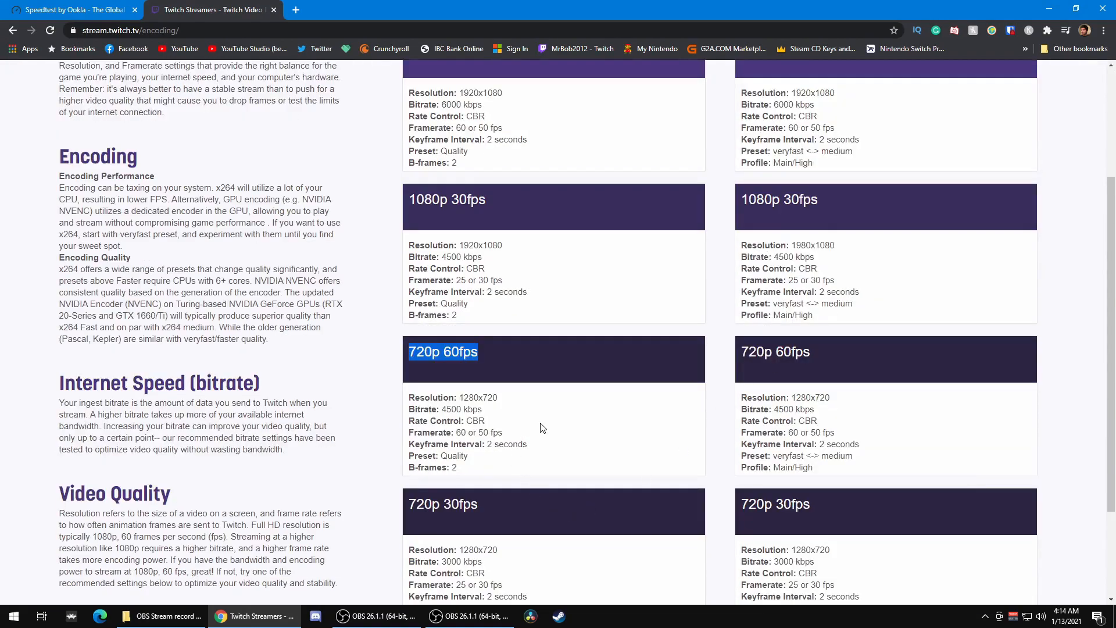
click(506, 464)
drag(506, 464, 408, 391)
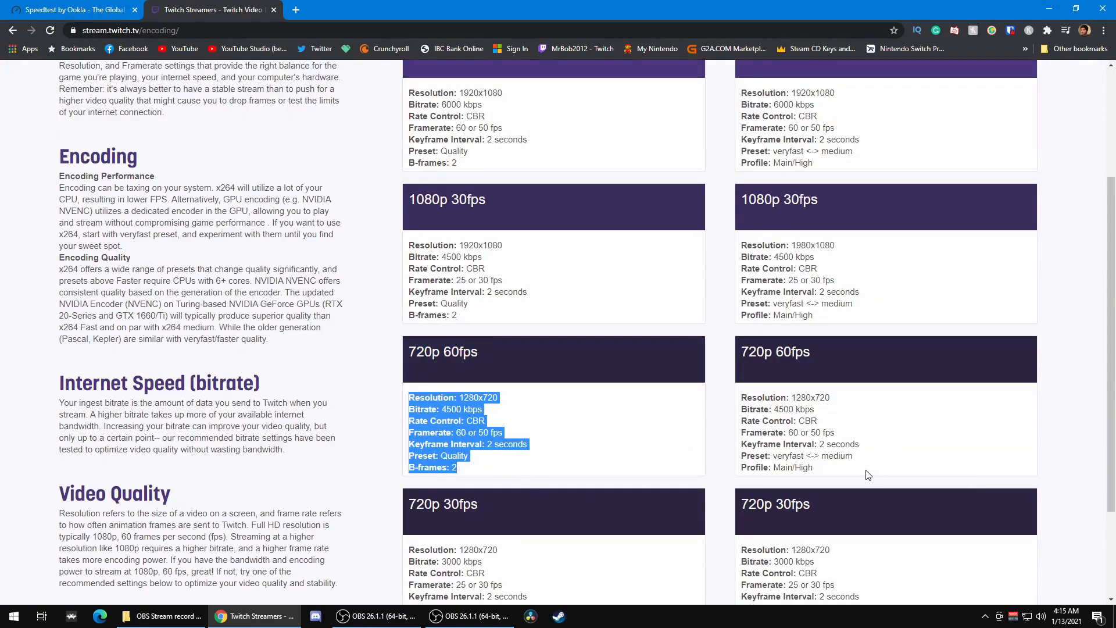
drag(866, 471, 725, 389)
triple_click(640, 445)
click(606, 427)
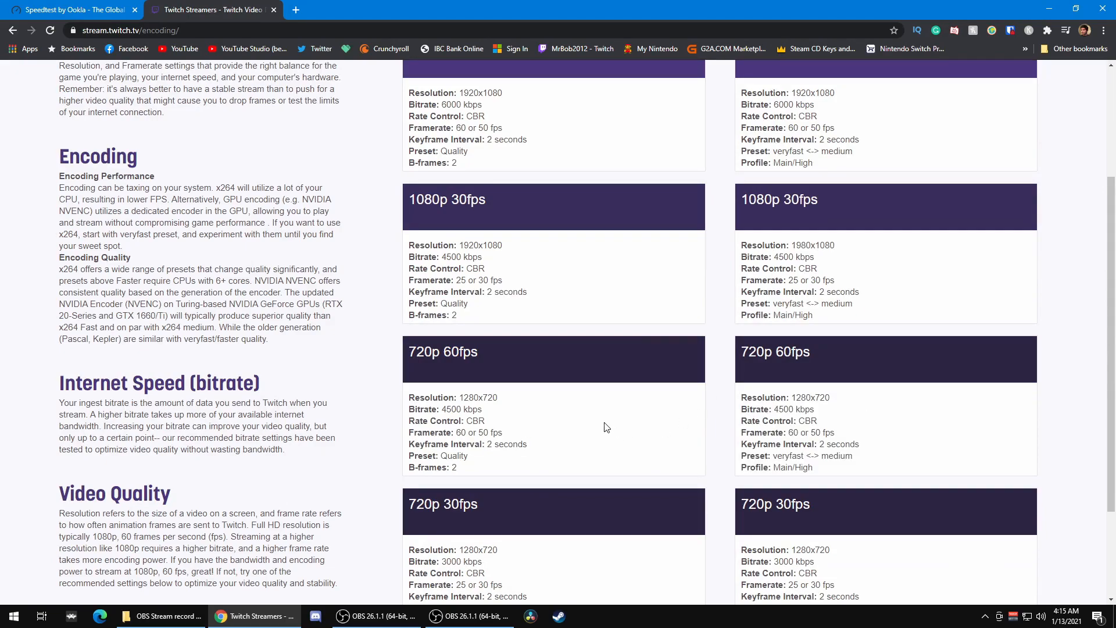
scroll(606, 428, down, 1)
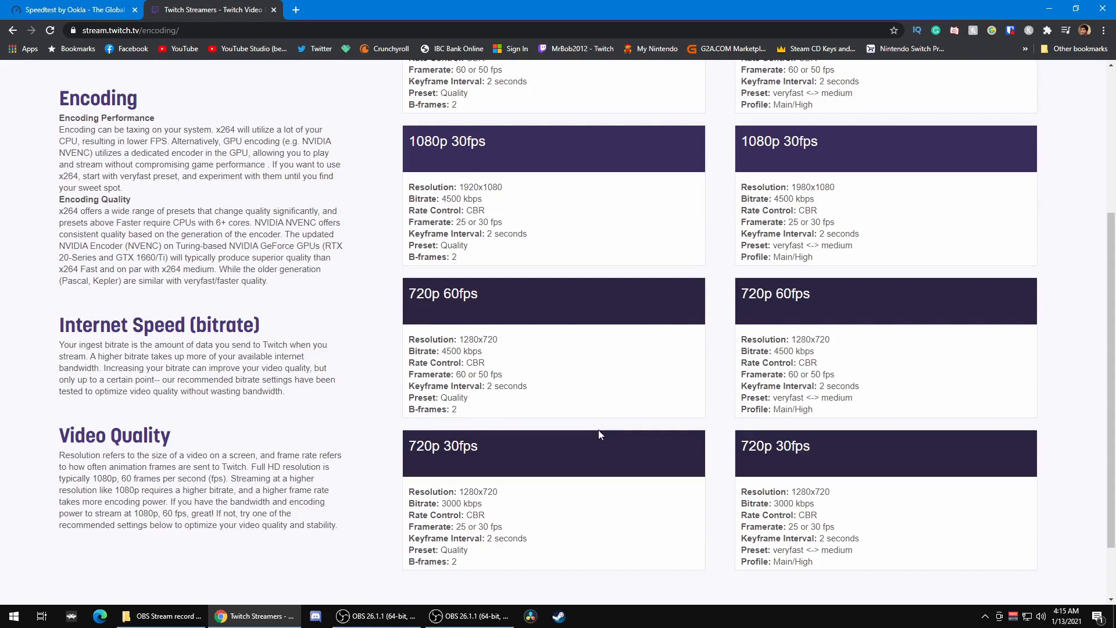
Switch to OBS, close its settings and start the Auto-Configuration Wizard optimized for streaming with recording secondary
click(483, 618)
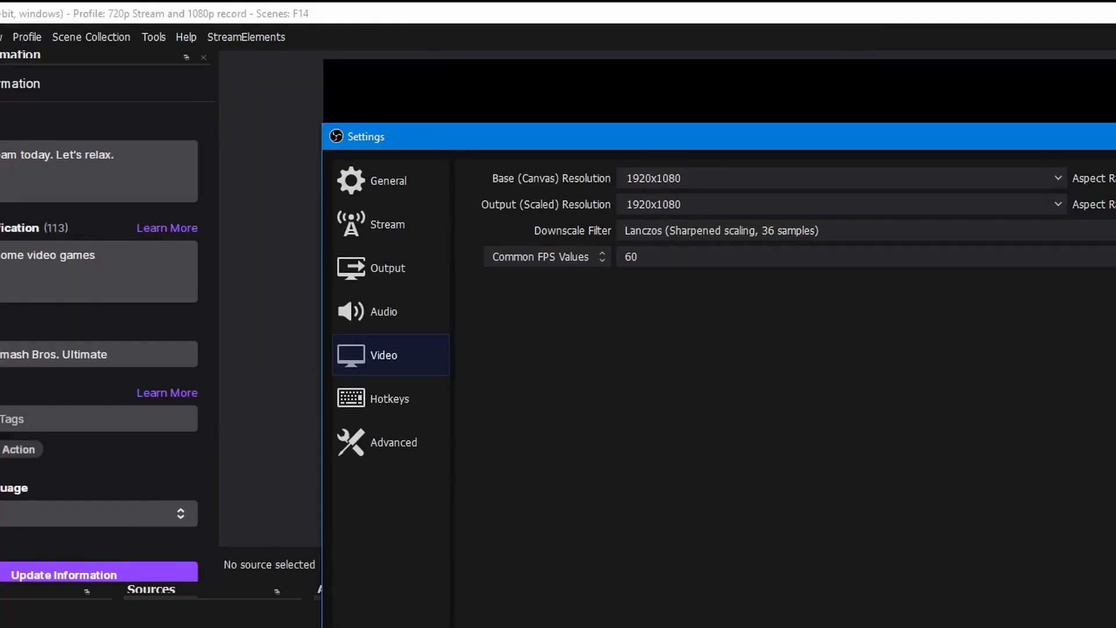
click(872, 627)
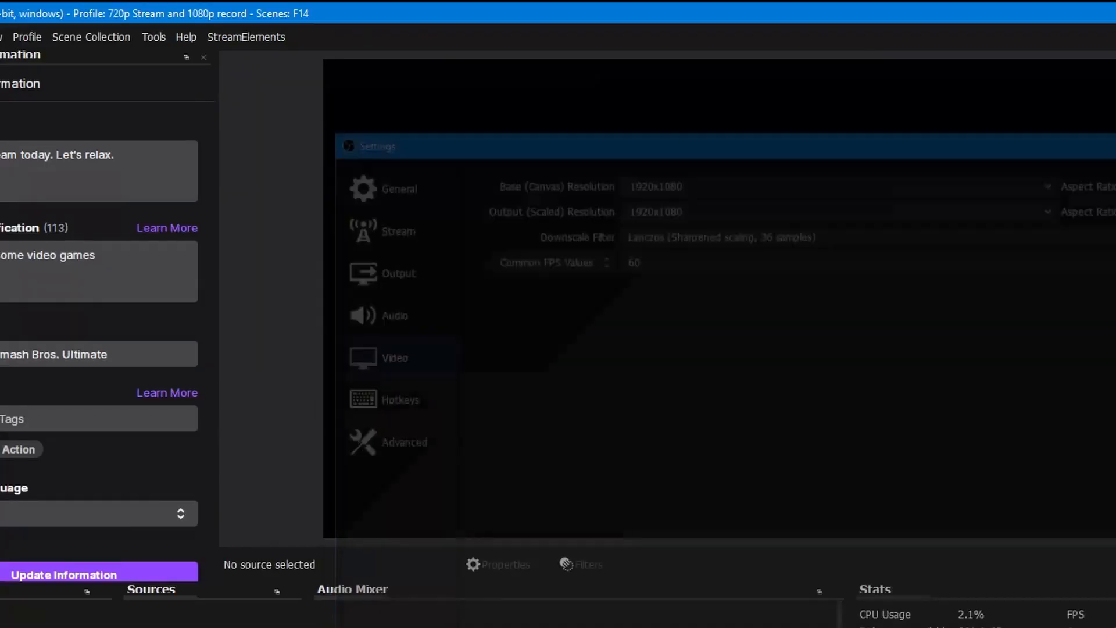
click(150, 38)
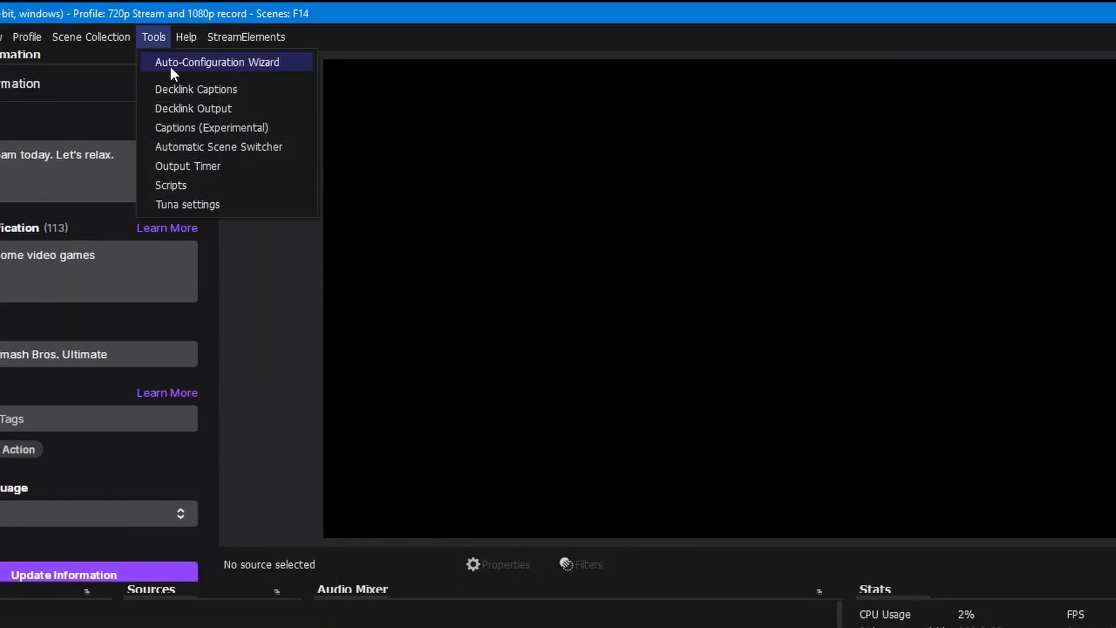
click(225, 64)
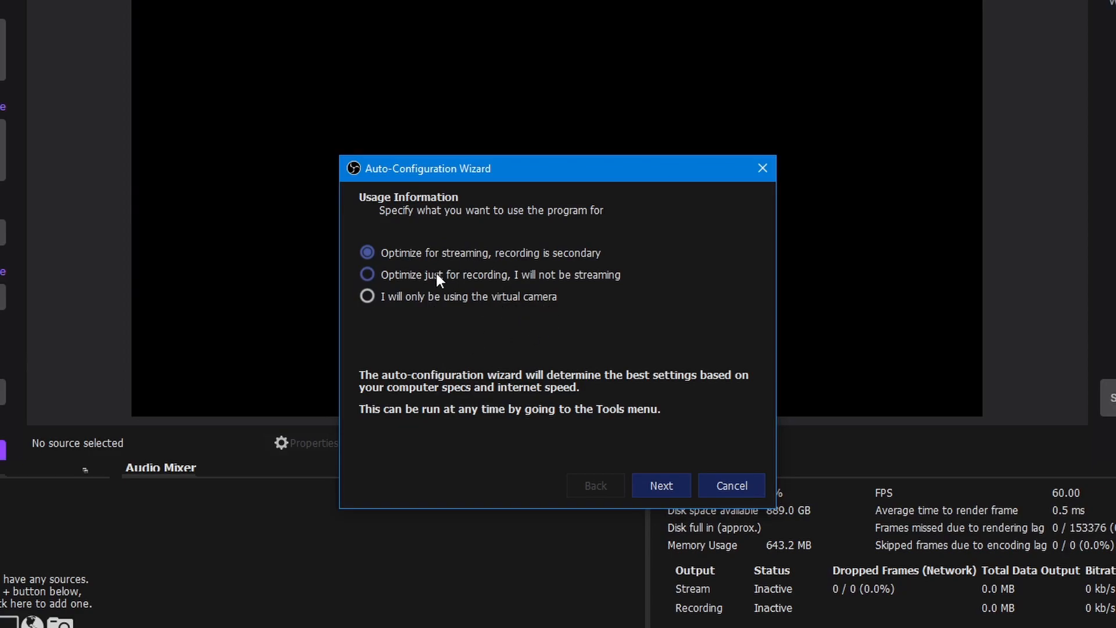
click(663, 487)
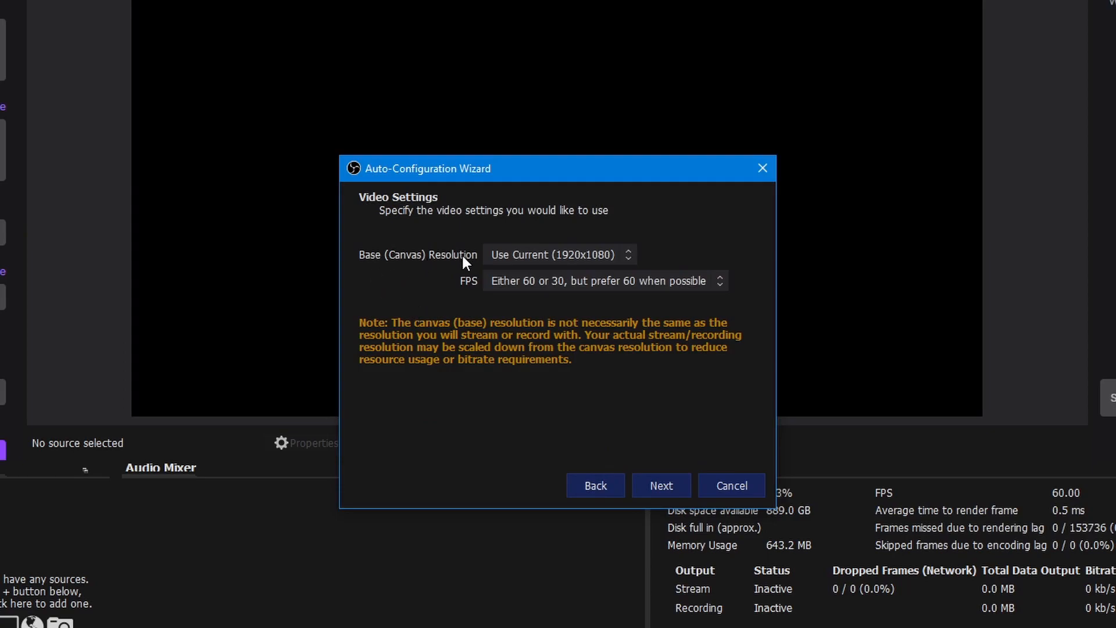
Keep the wizard's current 1920x1080 canvas and either 60 or 30 FPS, preferring 60 when possible, and accept the video settings
click(519, 256)
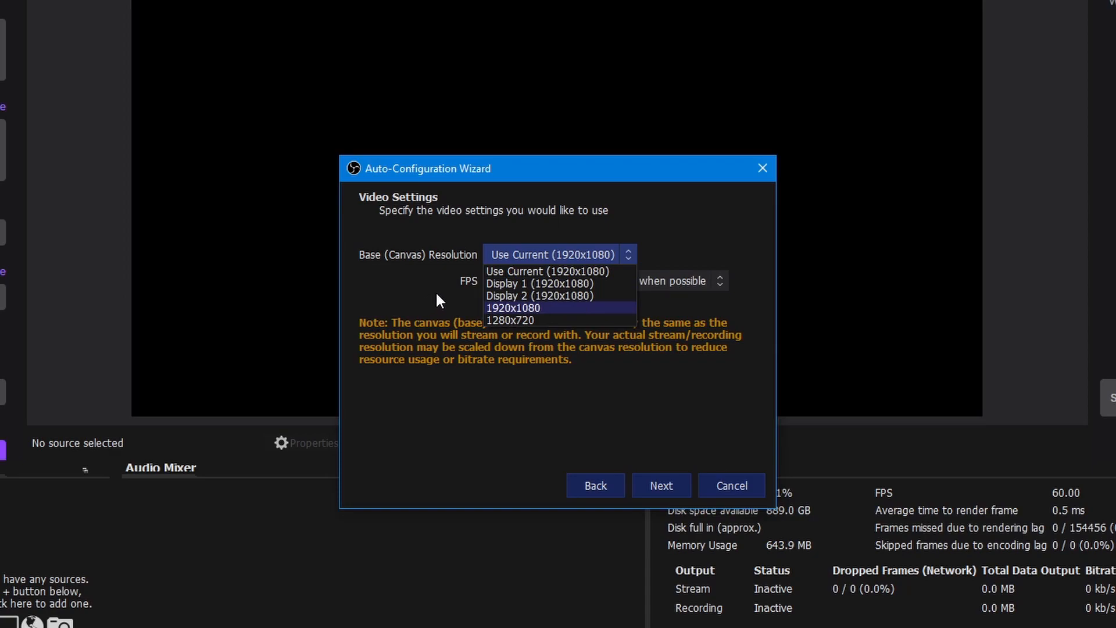
click(566, 268)
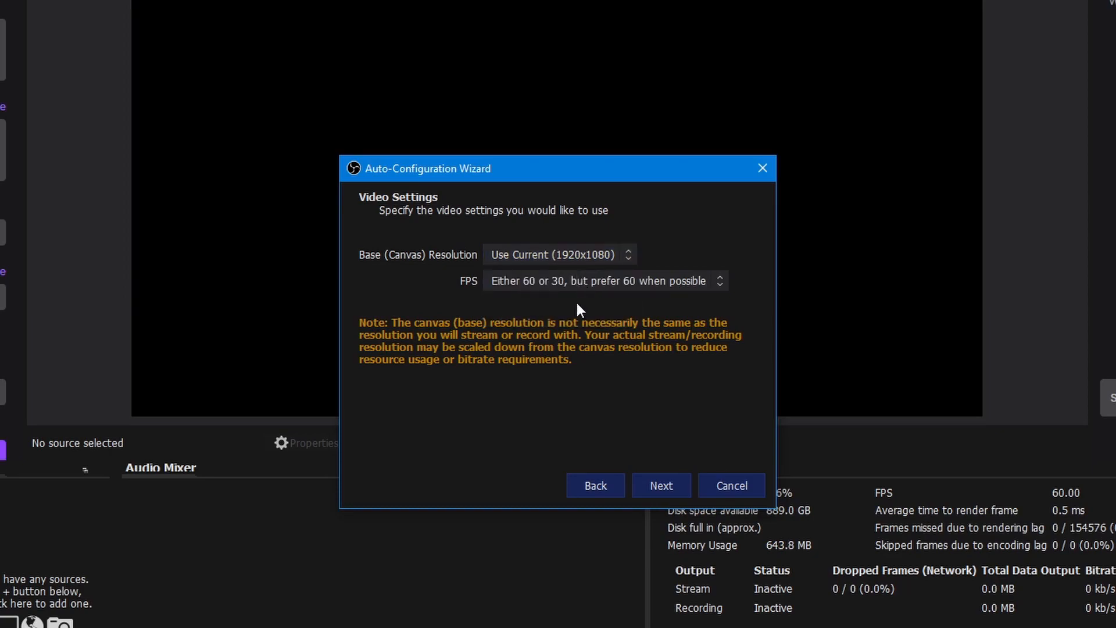
click(550, 277)
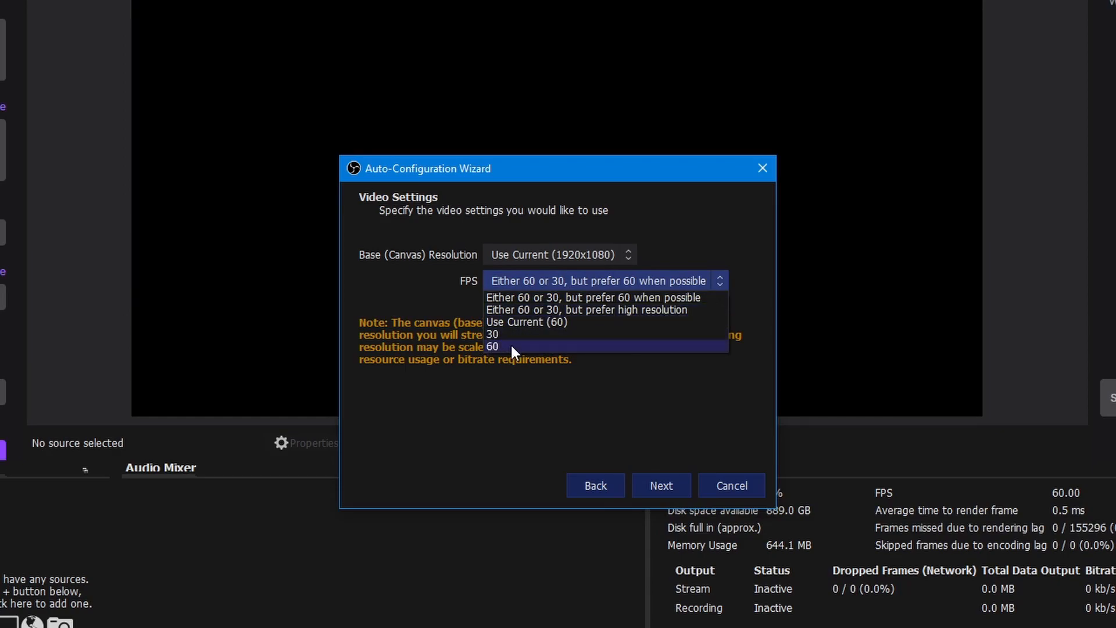
click(525, 296)
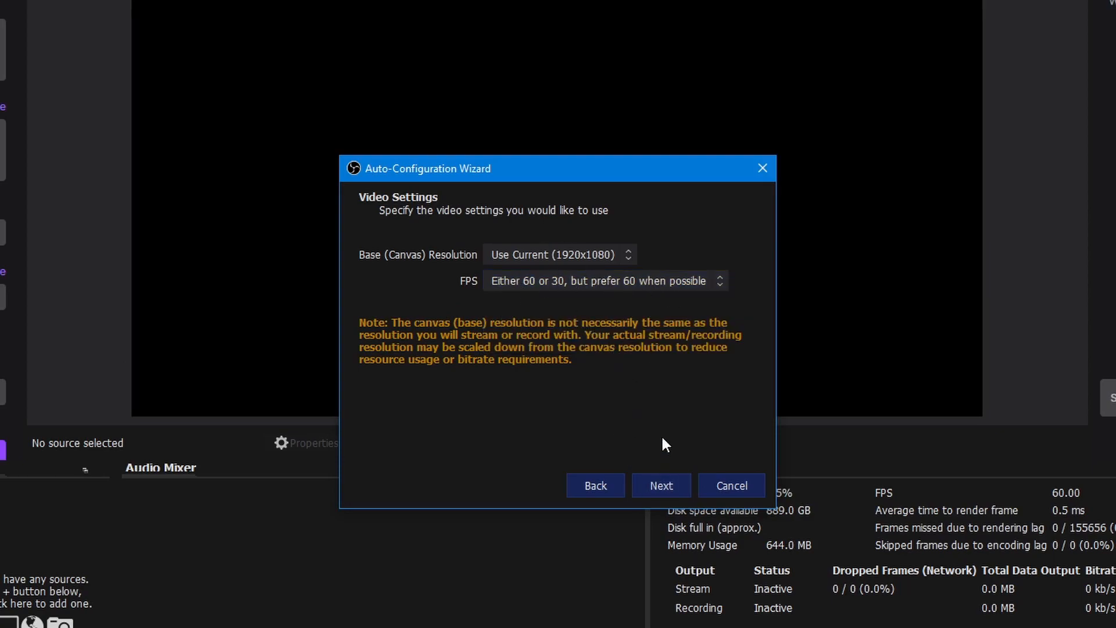
click(661, 486)
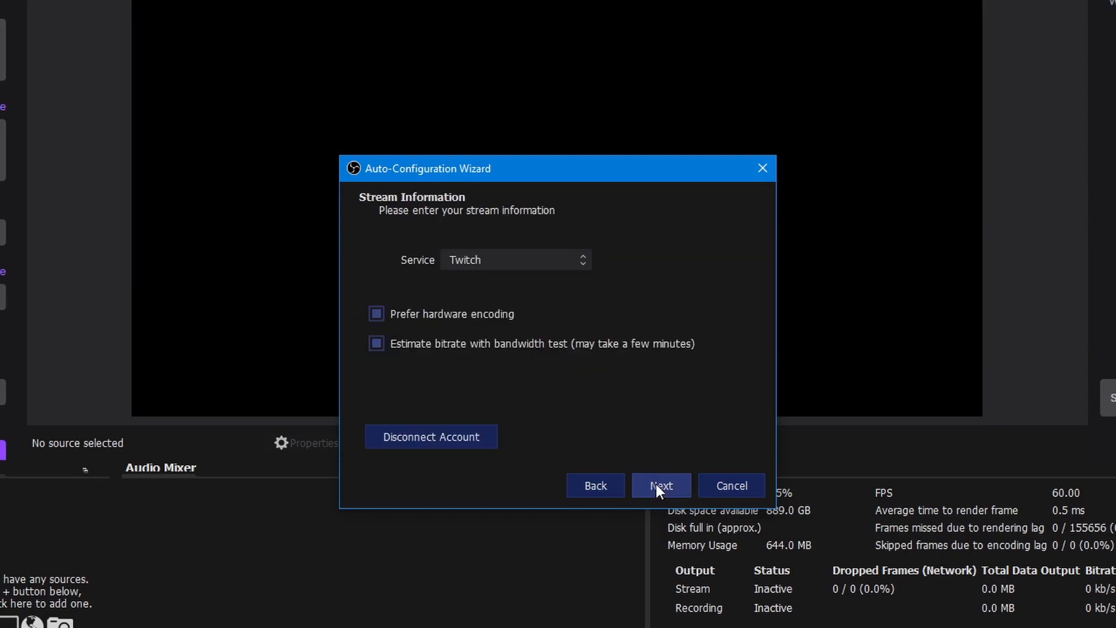
Keep Twitch as the wizard's service, run its bandwidth and encoding tests, and leave without applying the suggested settings
click(473, 259)
click(473, 260)
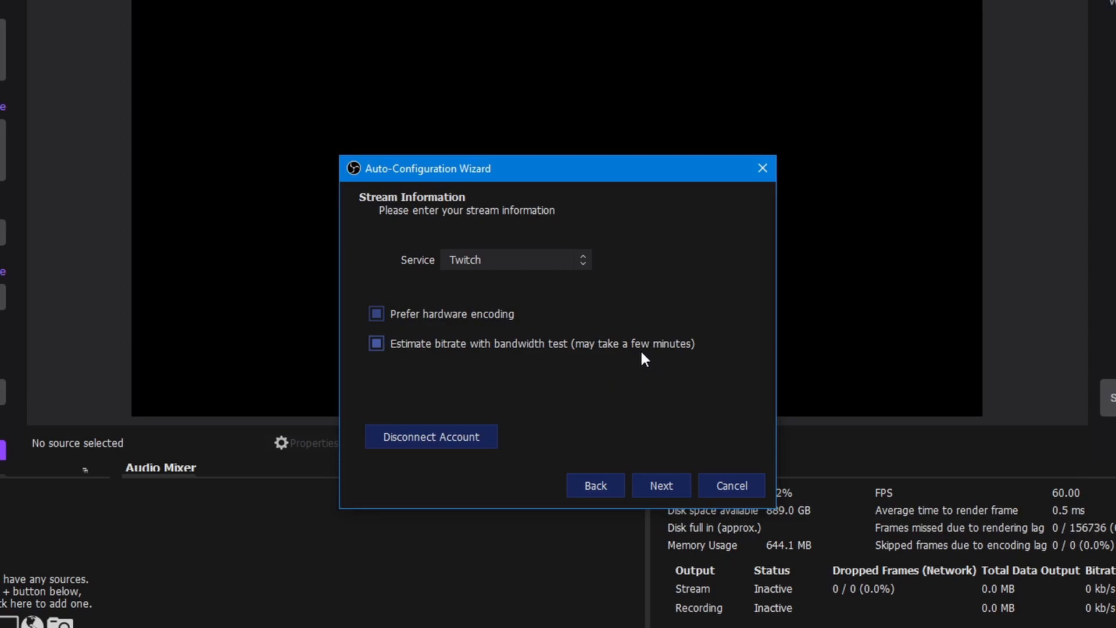
click(674, 483)
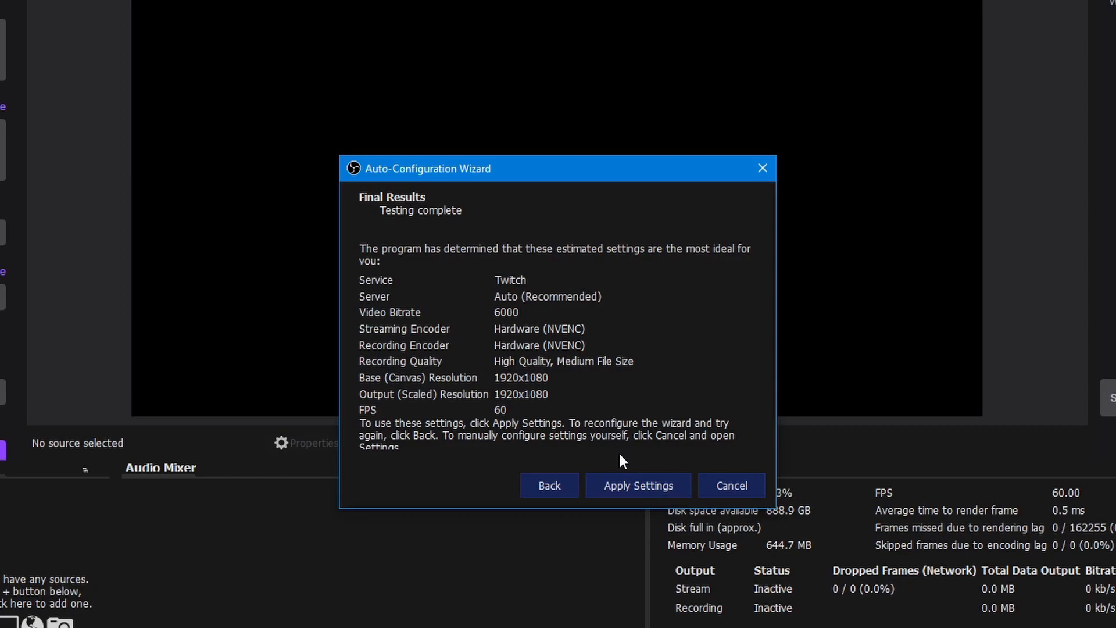
click(727, 486)
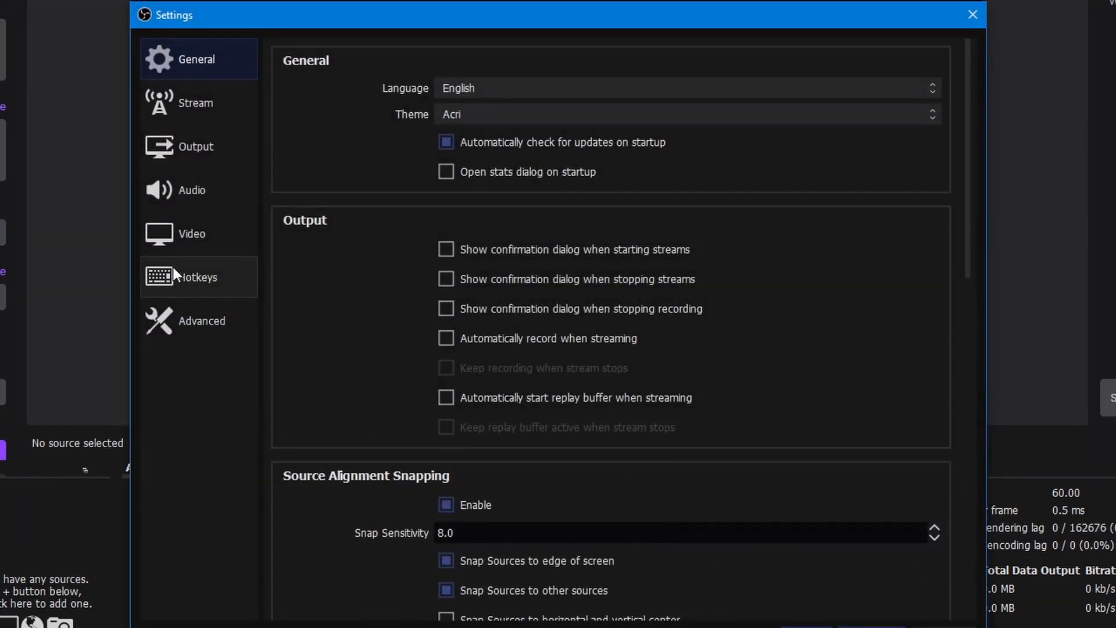
Set the base (canvas) resolution to 1280x720 in the Video settings
click(181, 234)
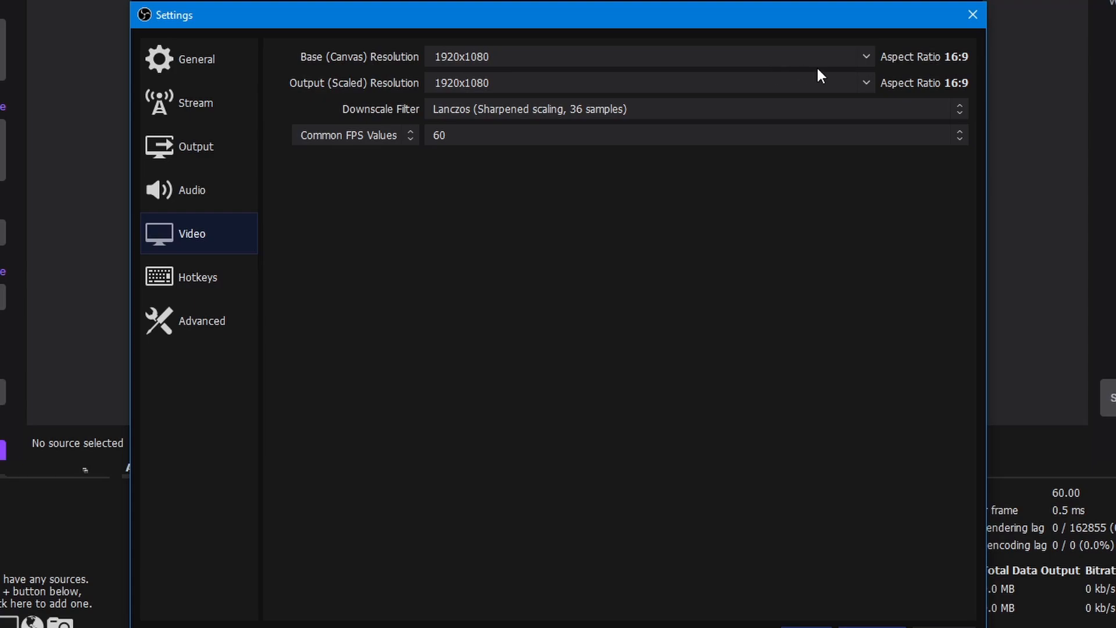
click(863, 56)
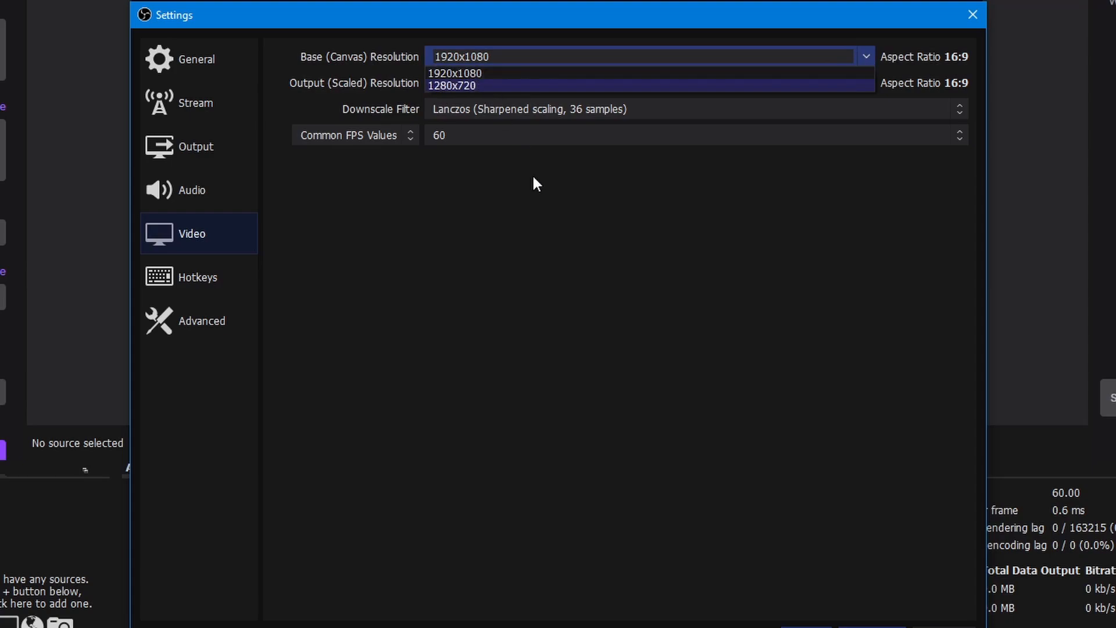
click(508, 86)
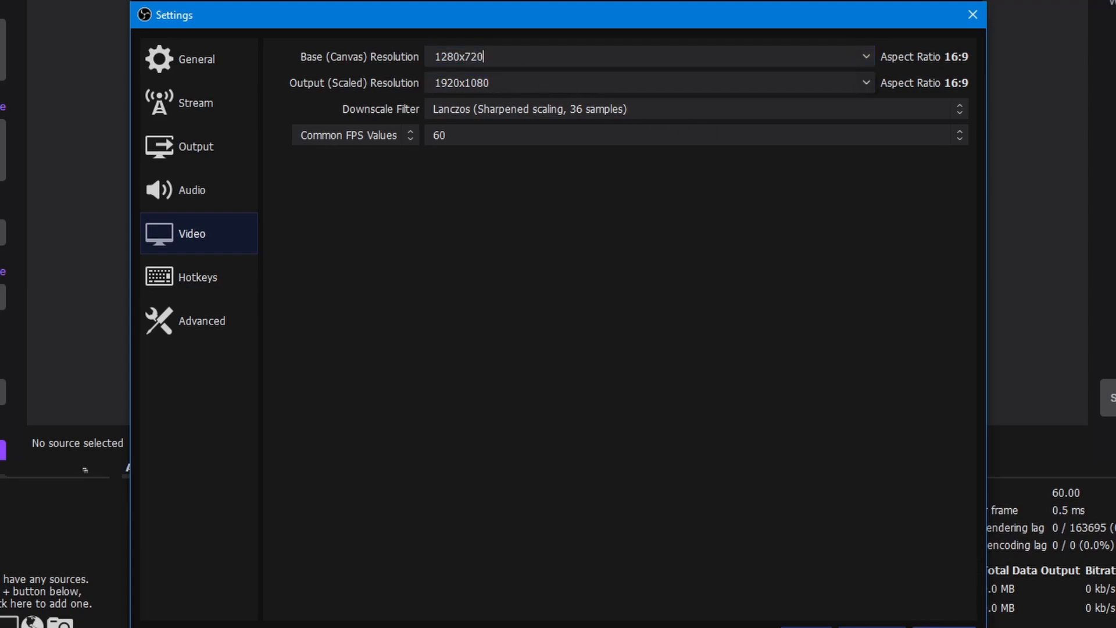
Set the base (canvas) resolution back to 1920x1080
drag(634, 16, 635, 254)
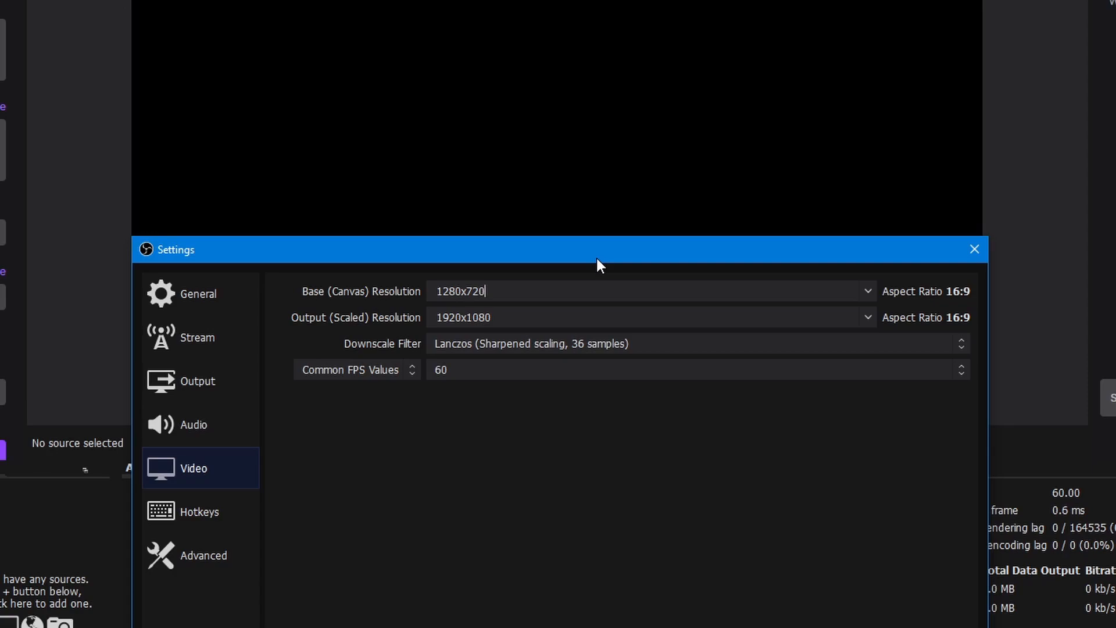
click(868, 291)
click(549, 306)
Set the output (scaled) resolution to 1280x720
drag(577, 246, 582, 0)
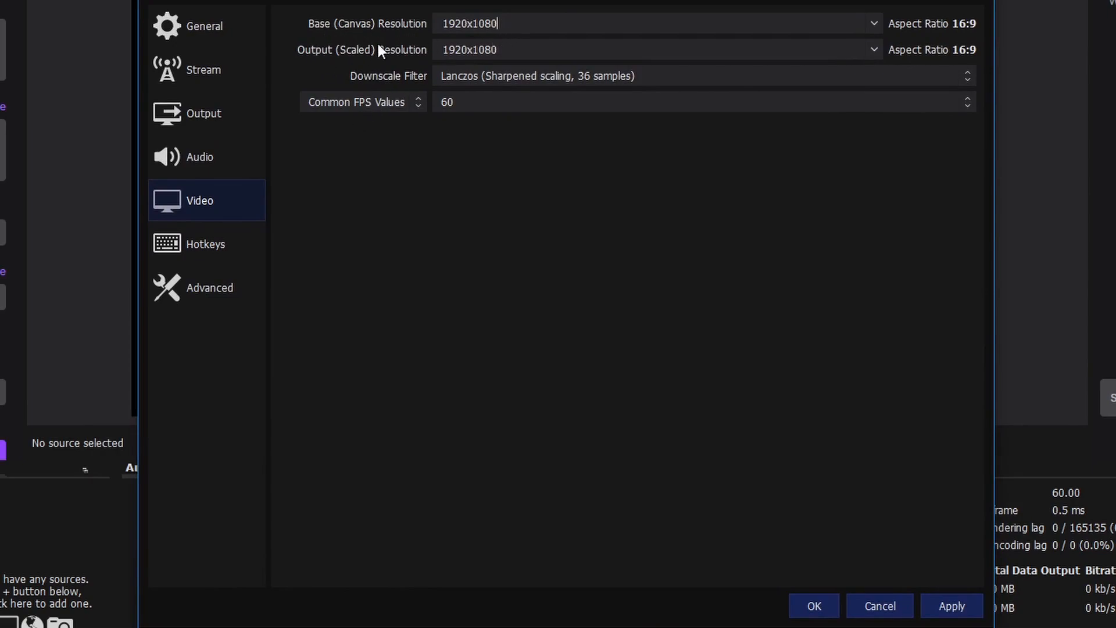
click(873, 50)
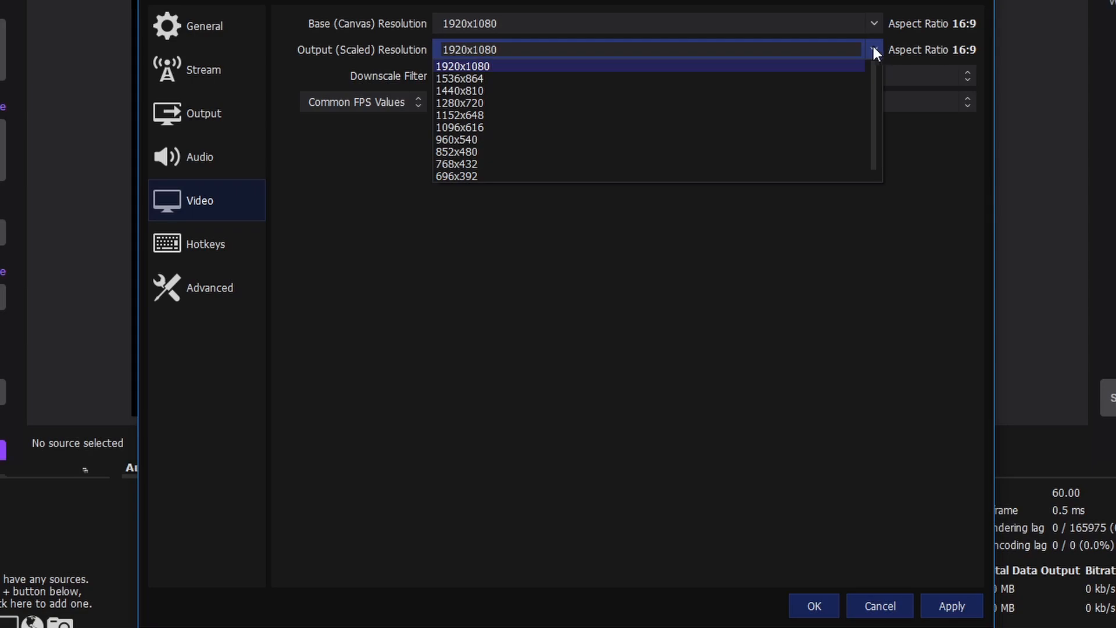
click(499, 105)
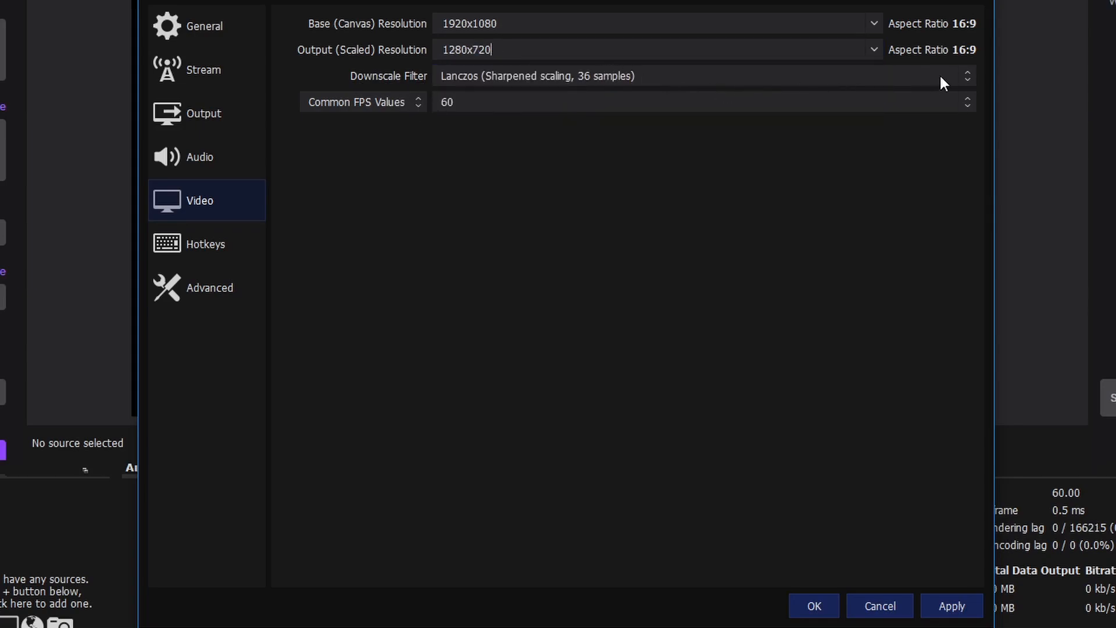
Keep Lanczos (Sharpened scaling, 36 samples) as the downscale filter and 60 as the common FPS value, and apply the Video settings
click(964, 75)
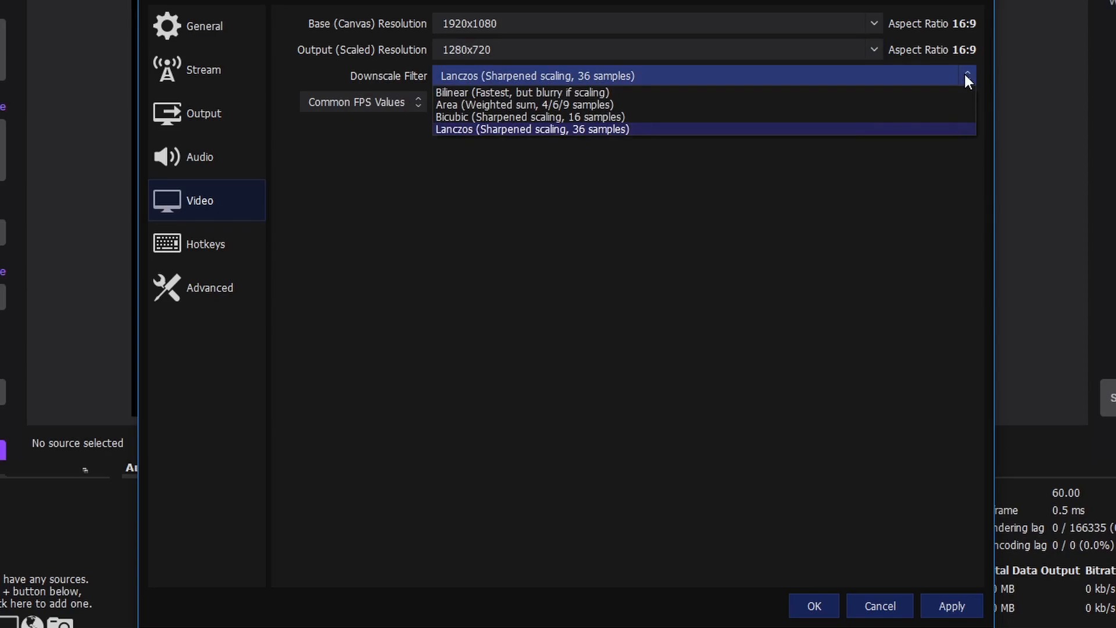
click(609, 128)
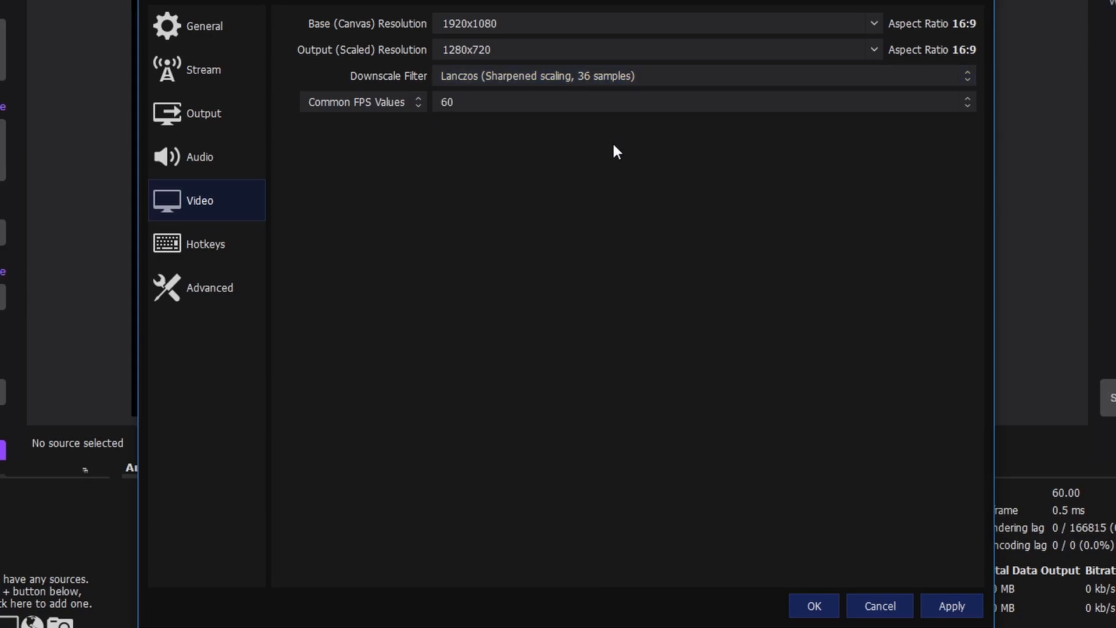
click(550, 102)
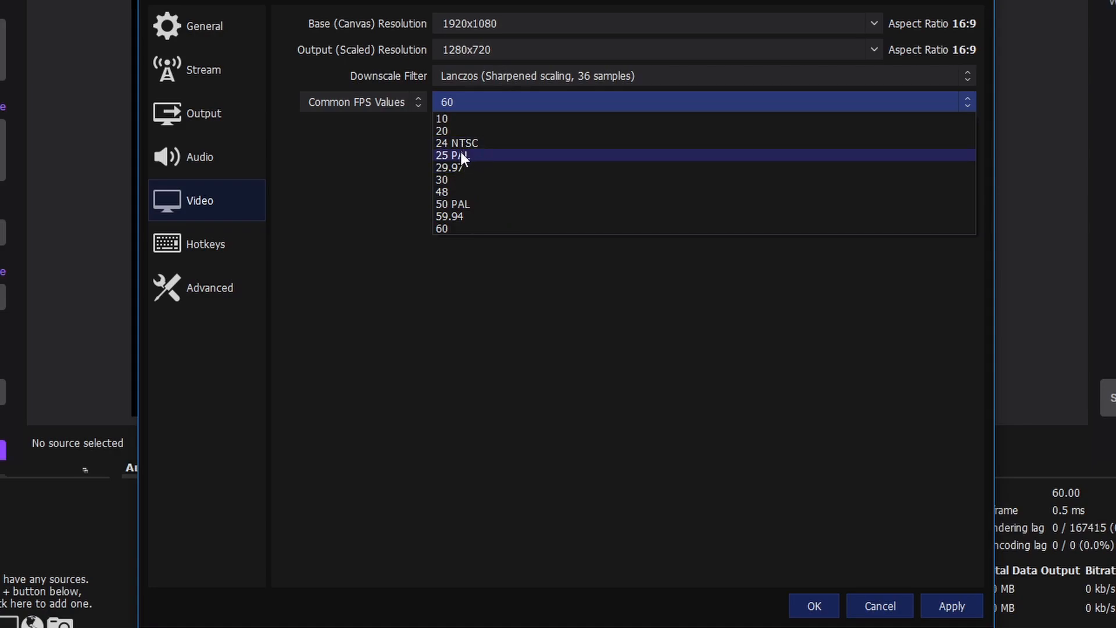
click(465, 228)
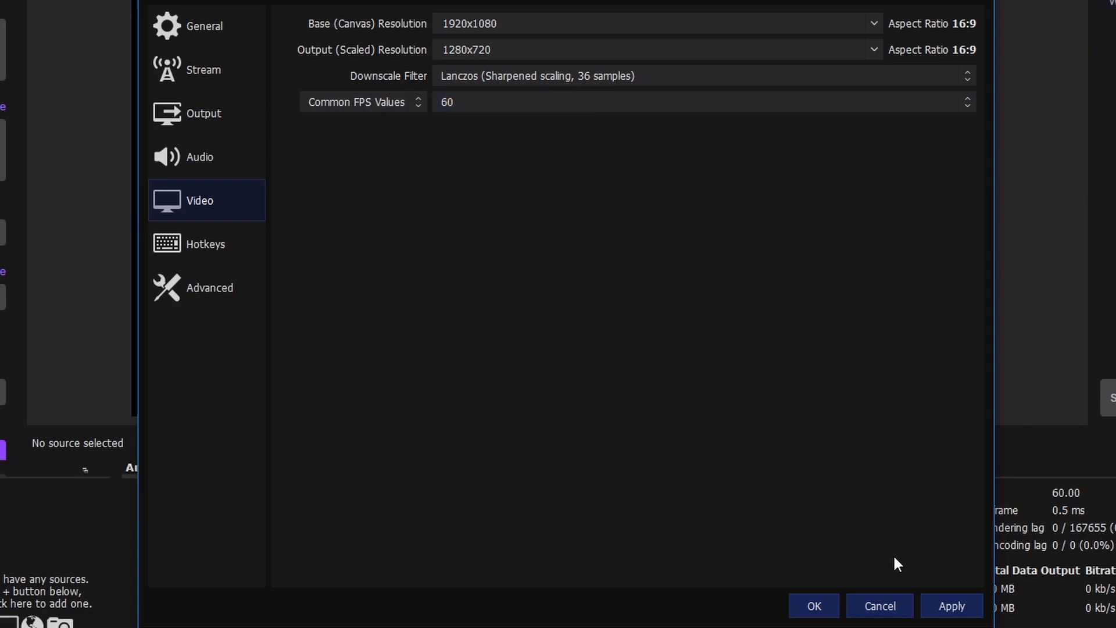
click(953, 608)
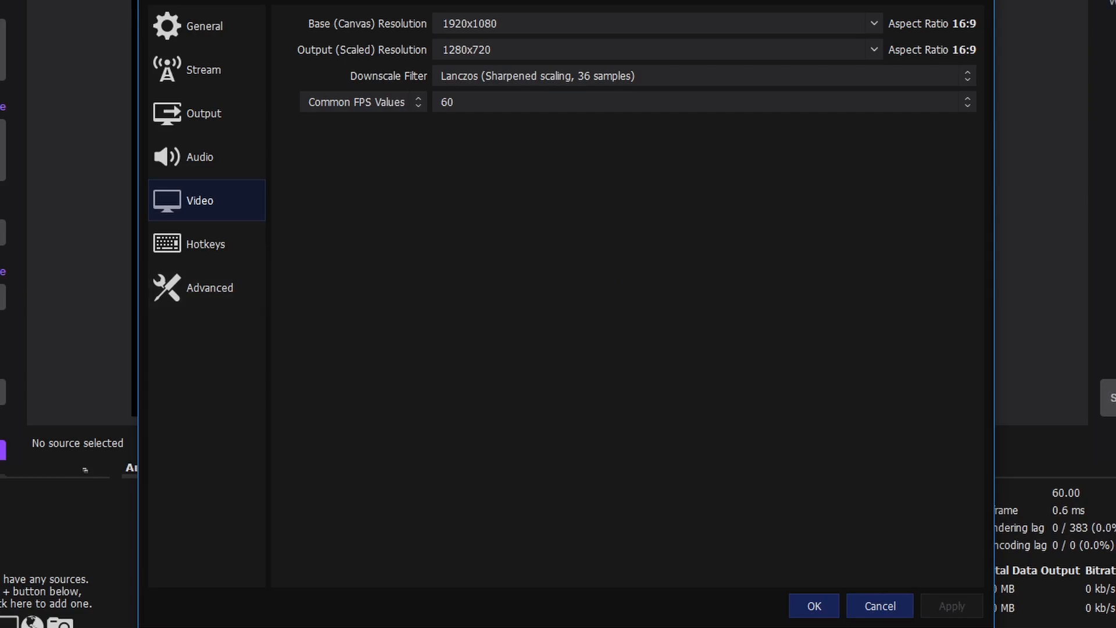
Check the Renderer and Color Format options in the Advanced settings, leaving Direct3D 11 and NV12 selected
click(178, 298)
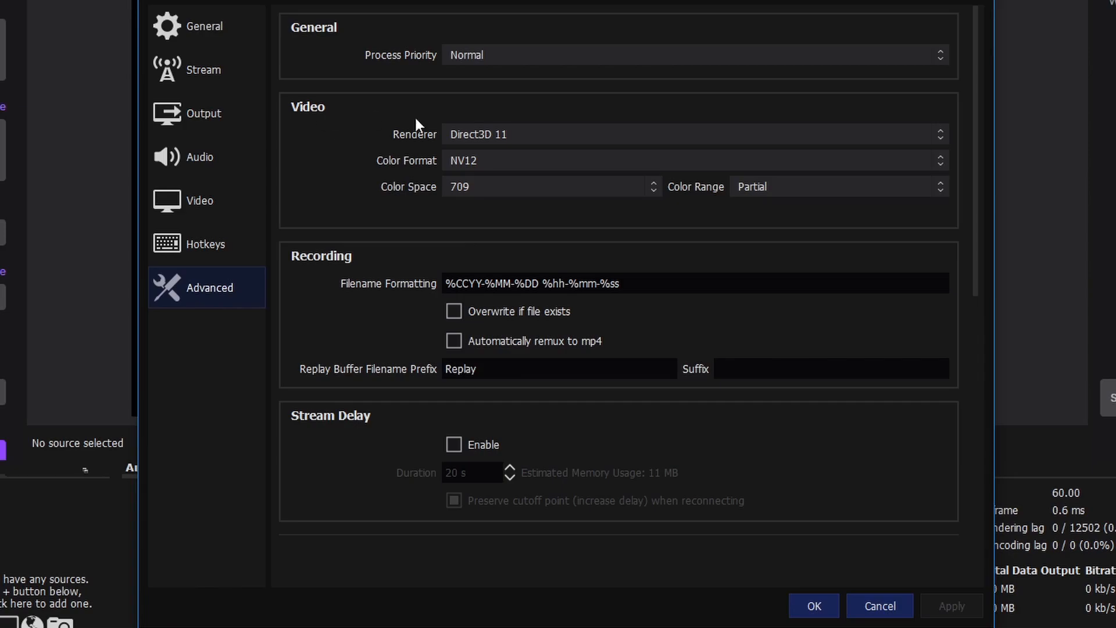
click(545, 132)
click(545, 132)
click(592, 160)
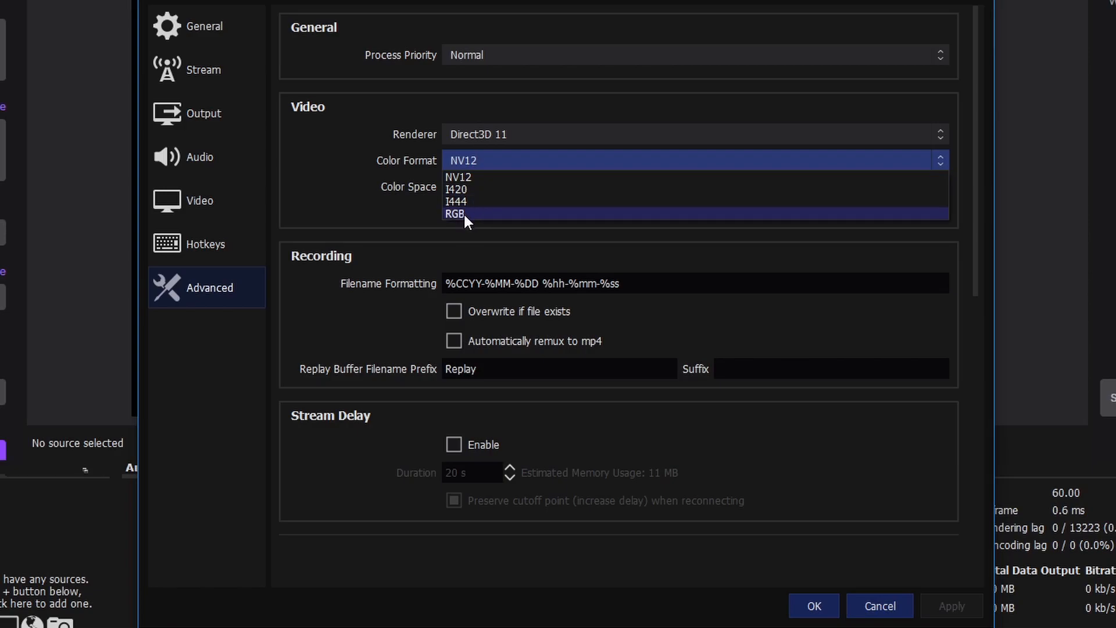
click(416, 183)
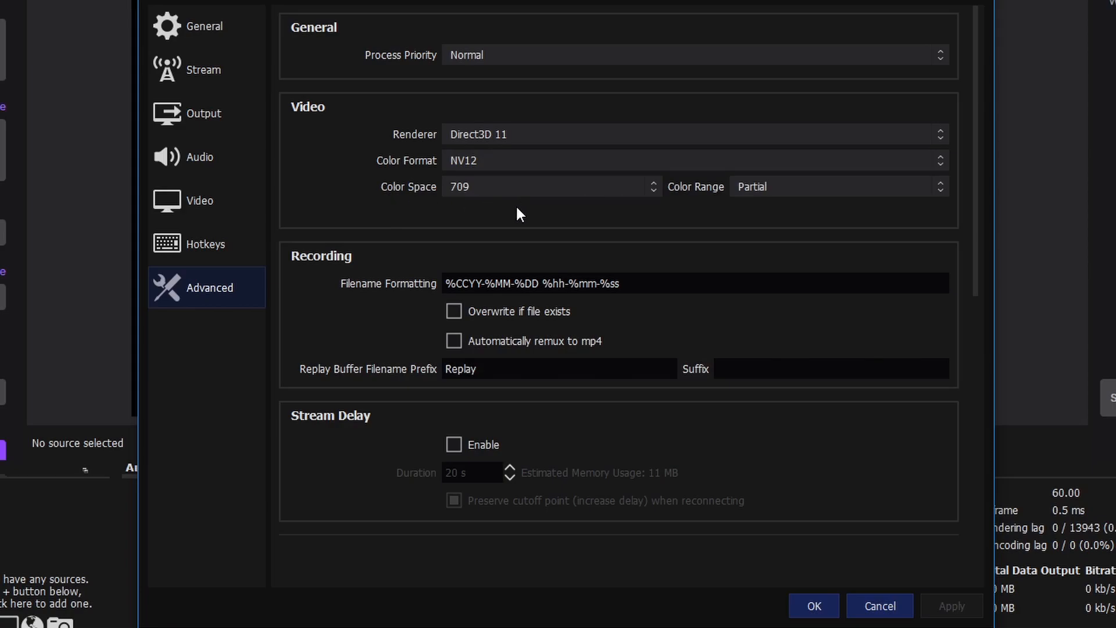
Switch the video color space to 601 and return it to 709
click(521, 187)
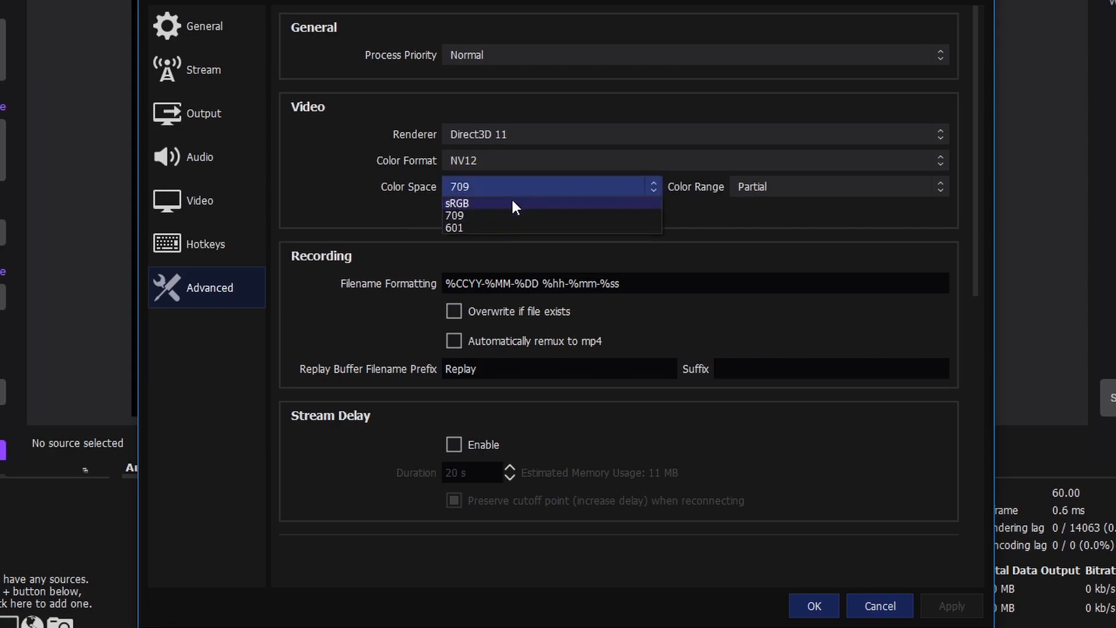
click(487, 229)
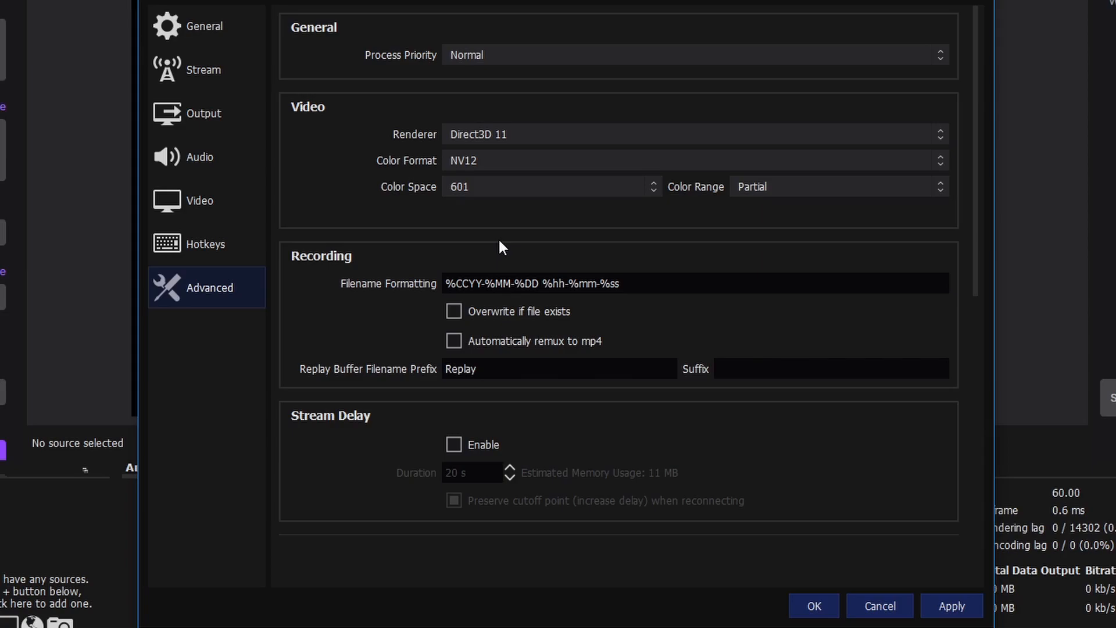
click(529, 185)
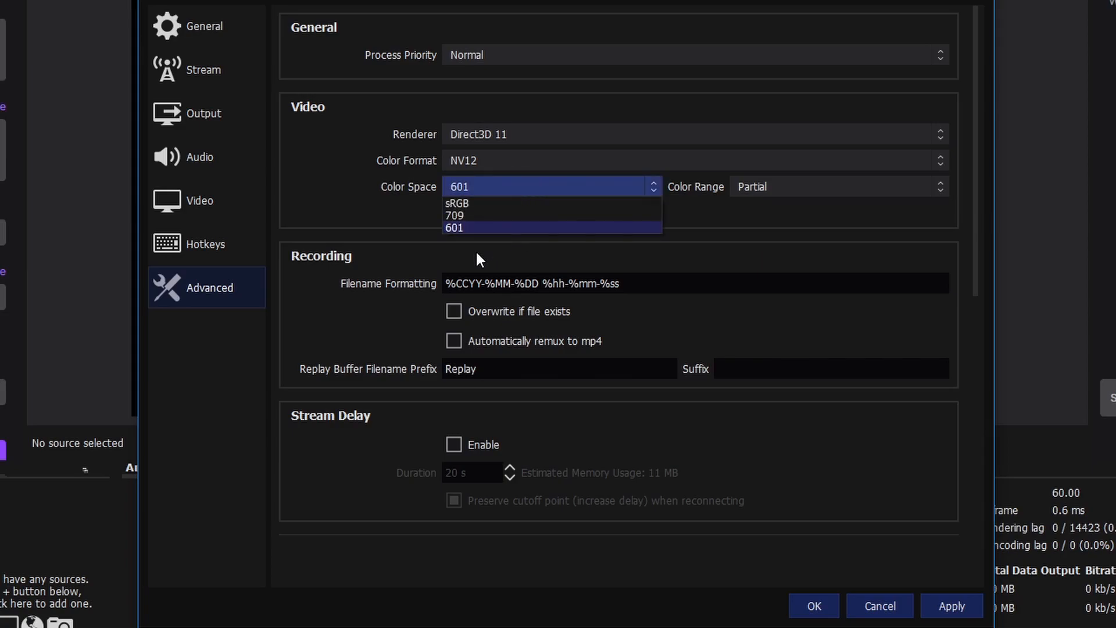
click(475, 216)
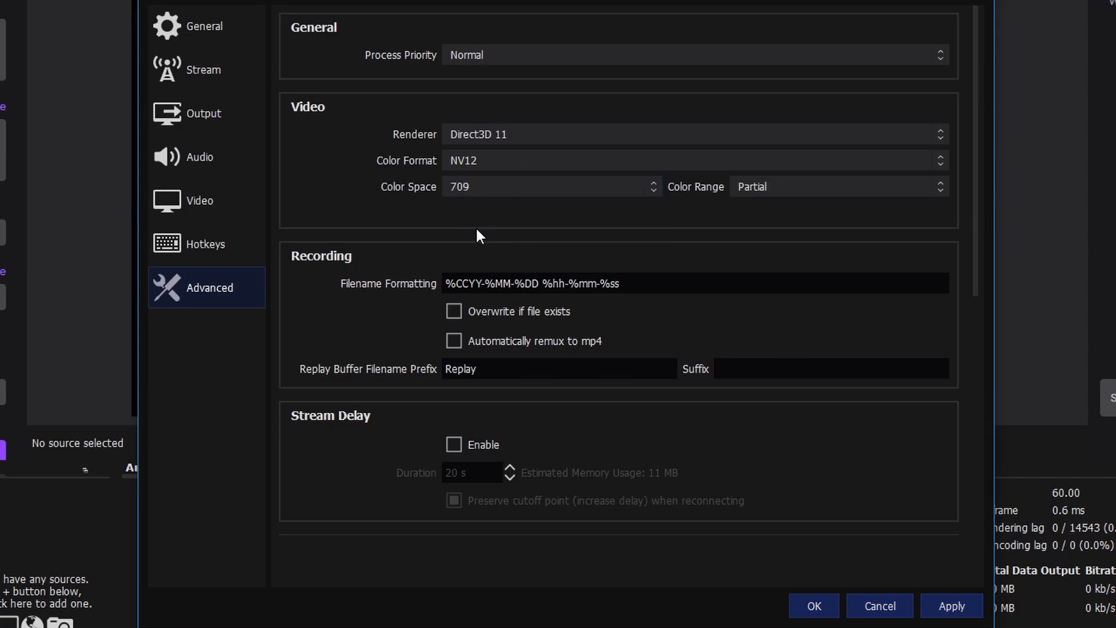
click(517, 192)
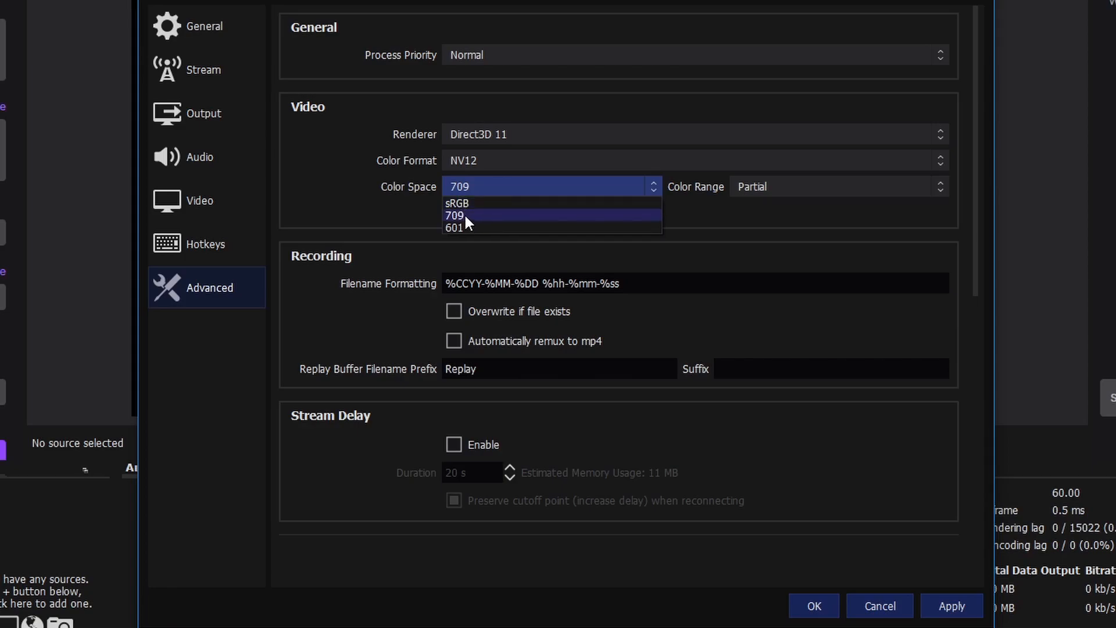
click(464, 212)
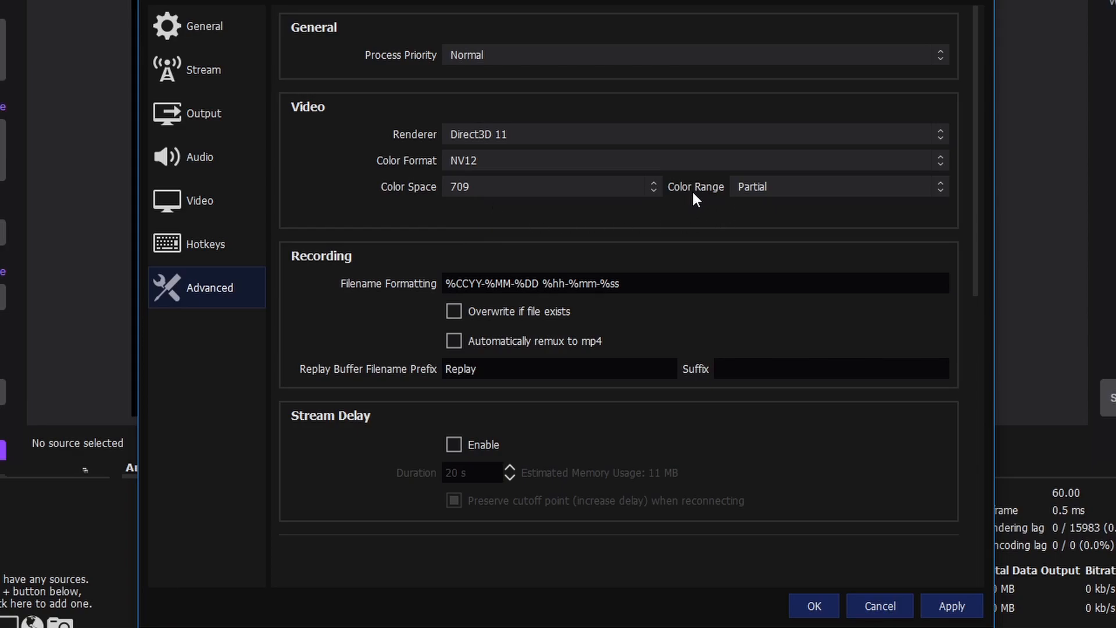
Keep Partial as the color range and apply the Advanced settings
click(773, 186)
click(752, 185)
click(764, 201)
click(790, 192)
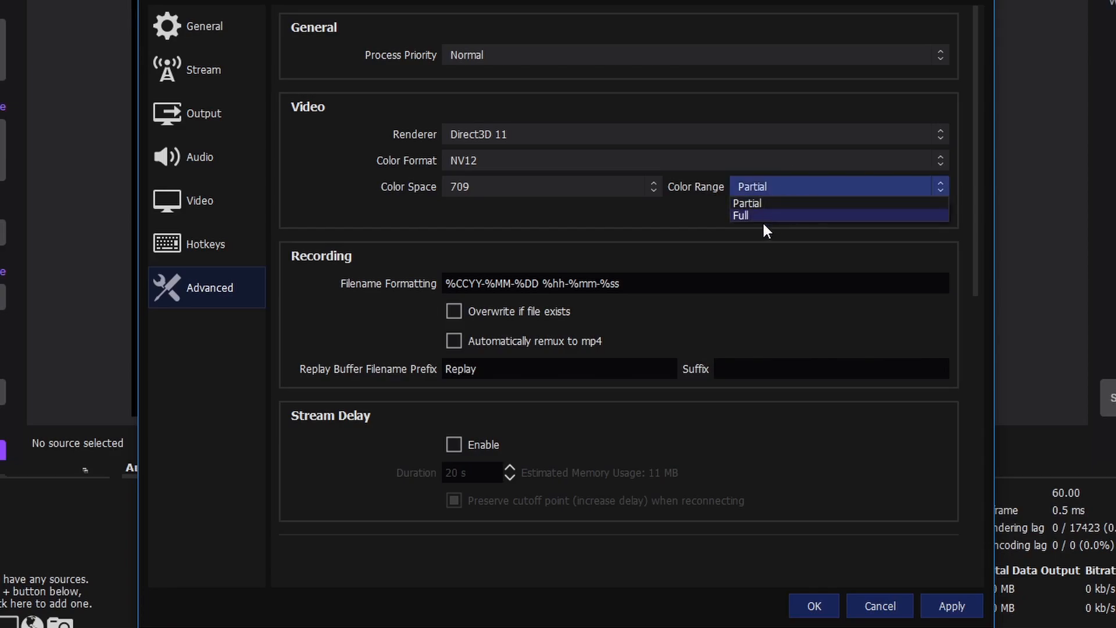
click(751, 237)
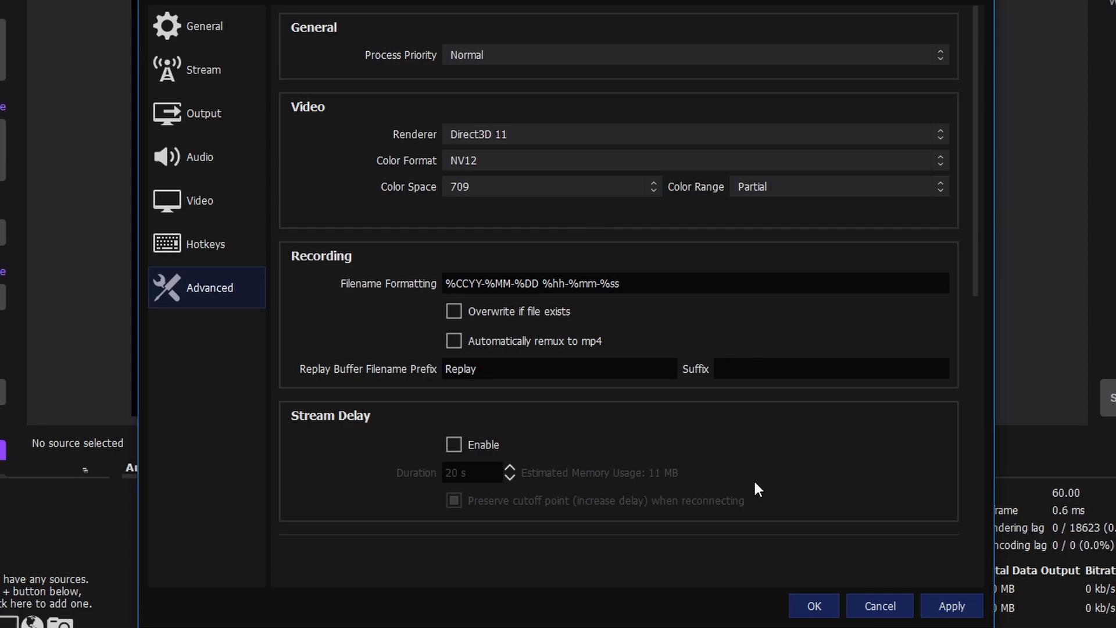
click(941, 608)
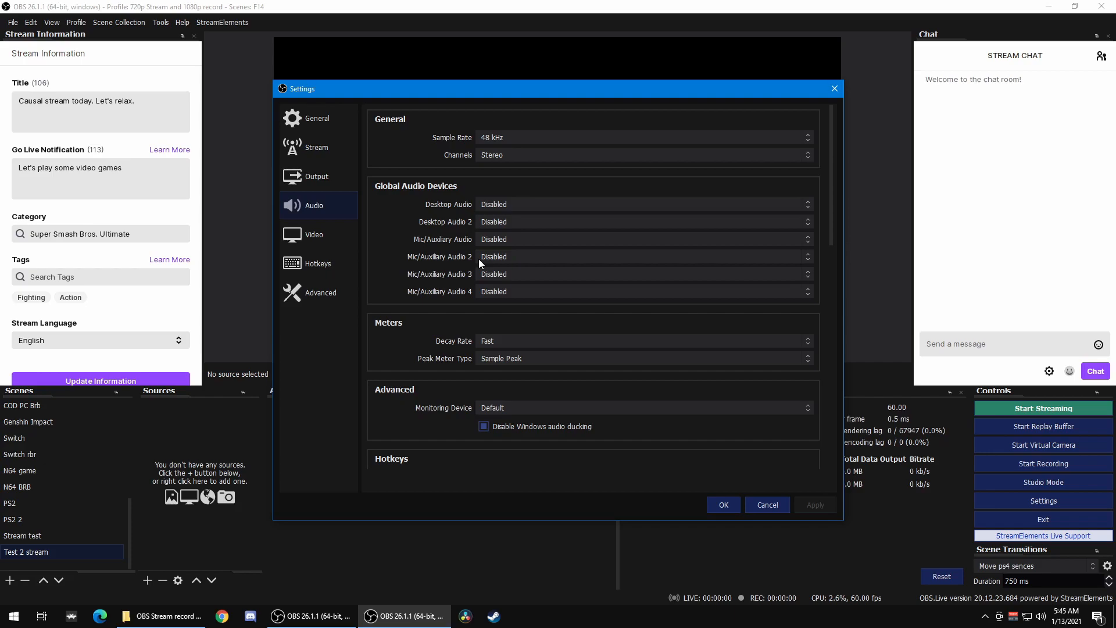
Assign Speakers (Logi Z407) to Desktop Audio, VoiceMeeter Aux Output to Mic/Auxiliary Audio, and VoiceMeeter Output to Mic/Auxiliary Audio 2
mouse_move(453, 95)
mouse_down()
mouse_move(606, 82)
mouse_move(452, 103)
mouse_up()
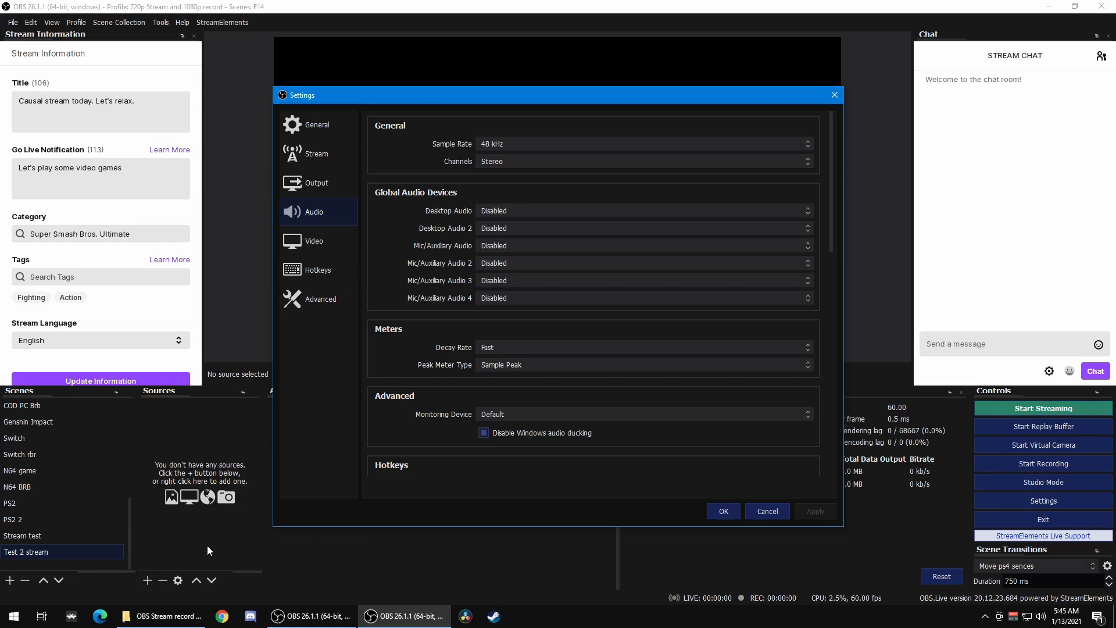
click(521, 209)
click(539, 246)
click(517, 246)
click(523, 289)
click(528, 263)
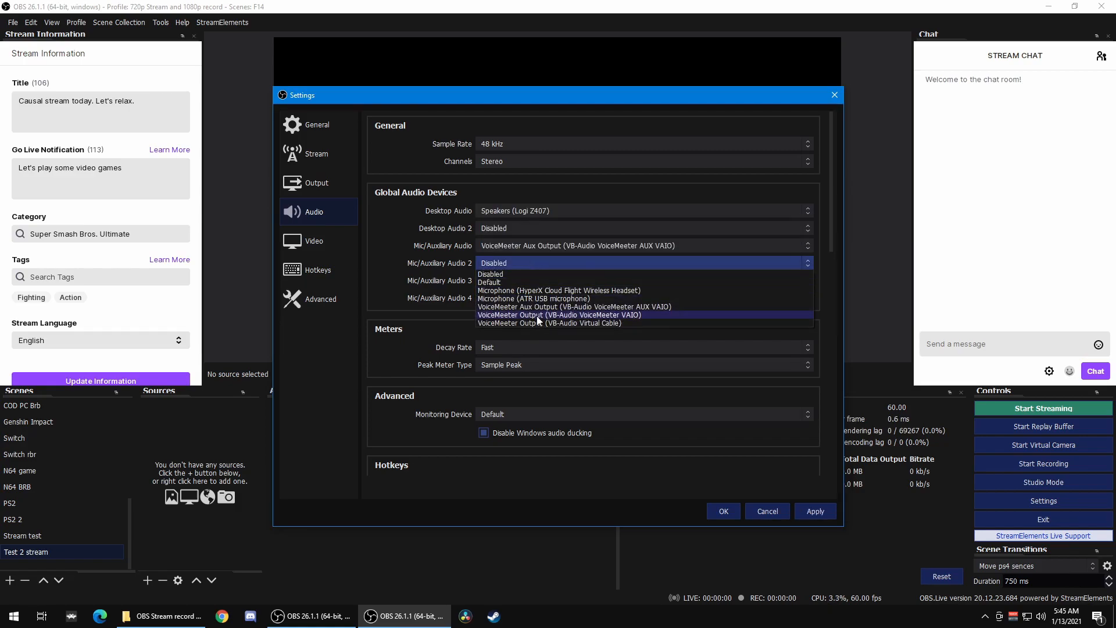
click(536, 315)
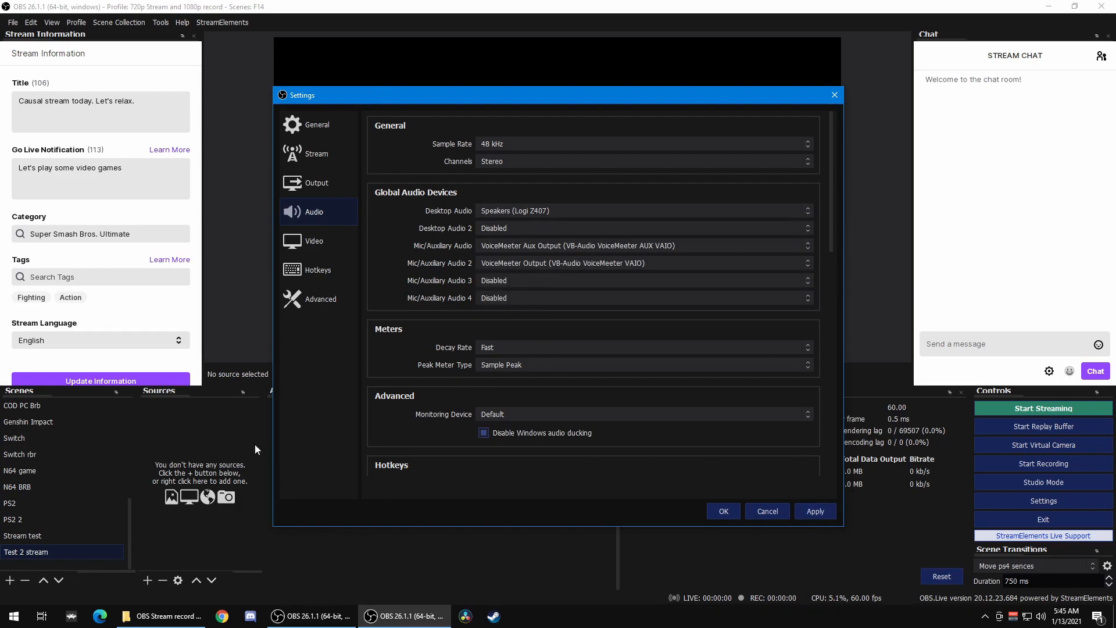
Set Desktop Audio, Mic/Auxiliary Audio and Mic/Auxiliary Audio 2 to Disabled and close the settings without applying
drag(478, 102, 540, 93)
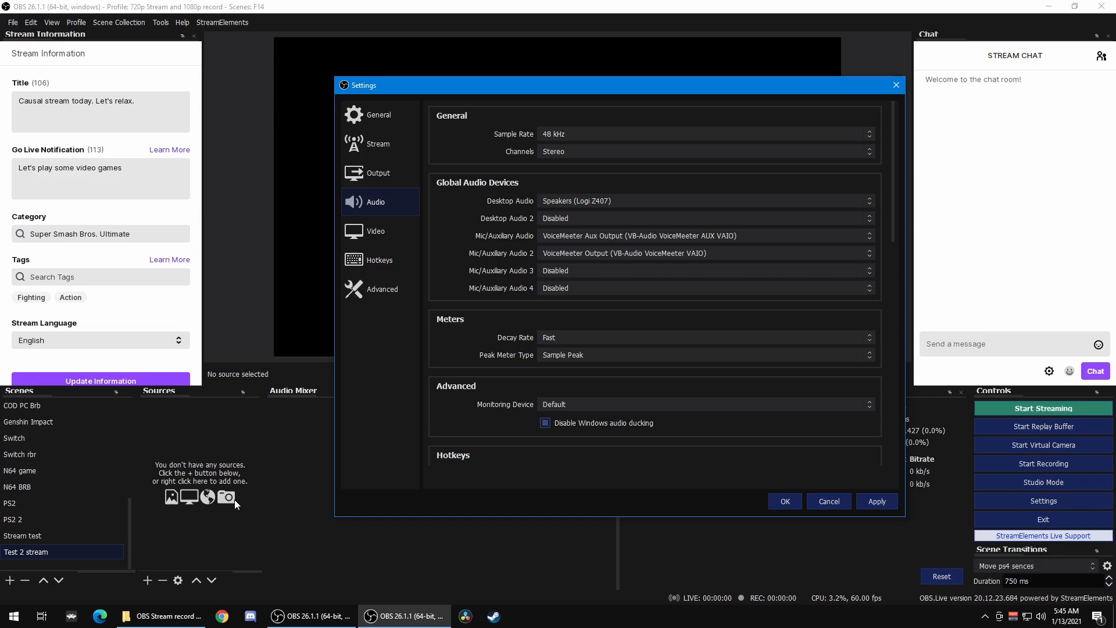
click(587, 251)
click(576, 263)
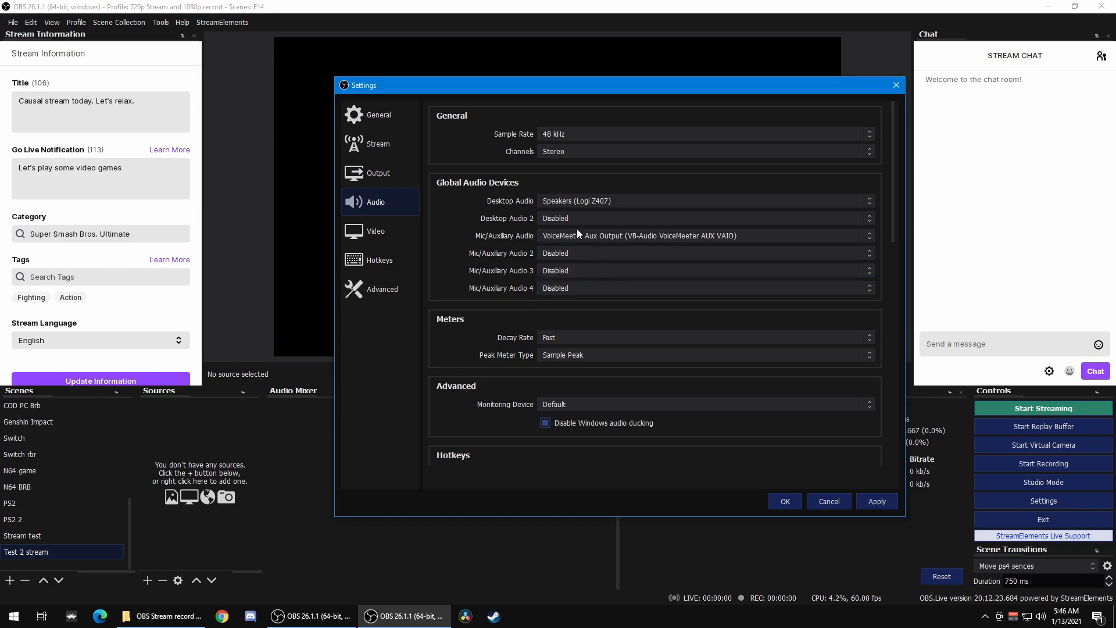
click(574, 237)
click(575, 246)
click(559, 204)
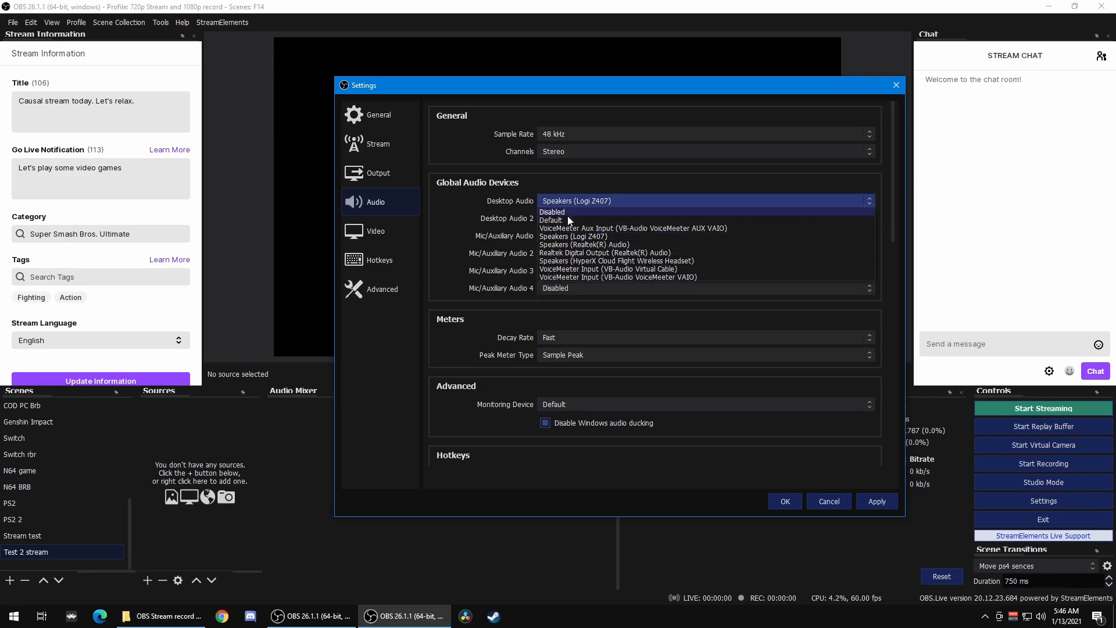
click(571, 211)
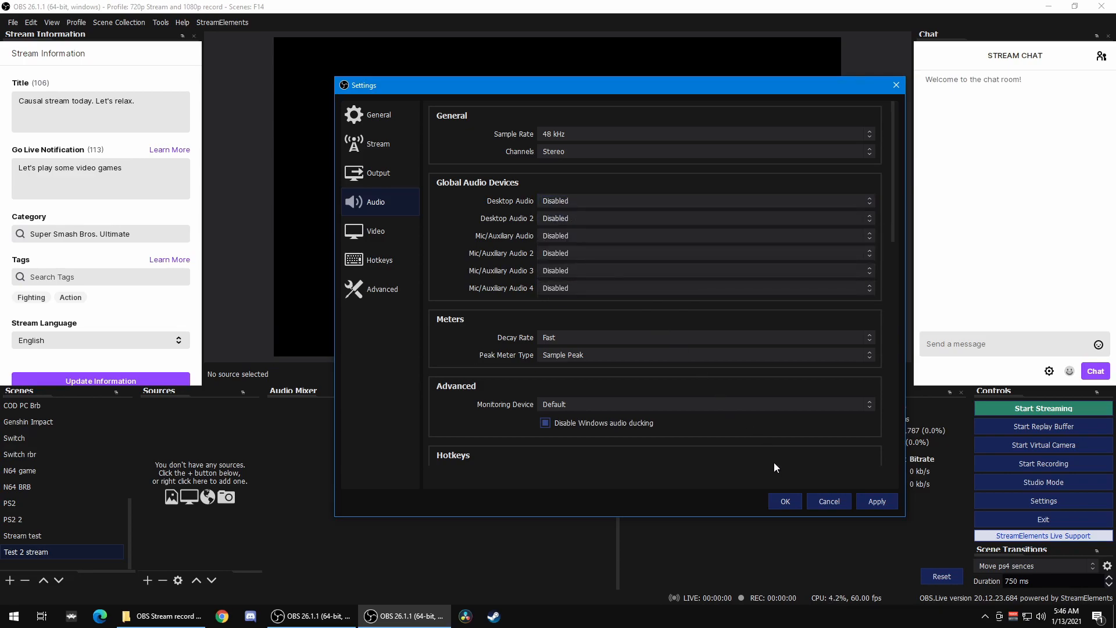
click(830, 501)
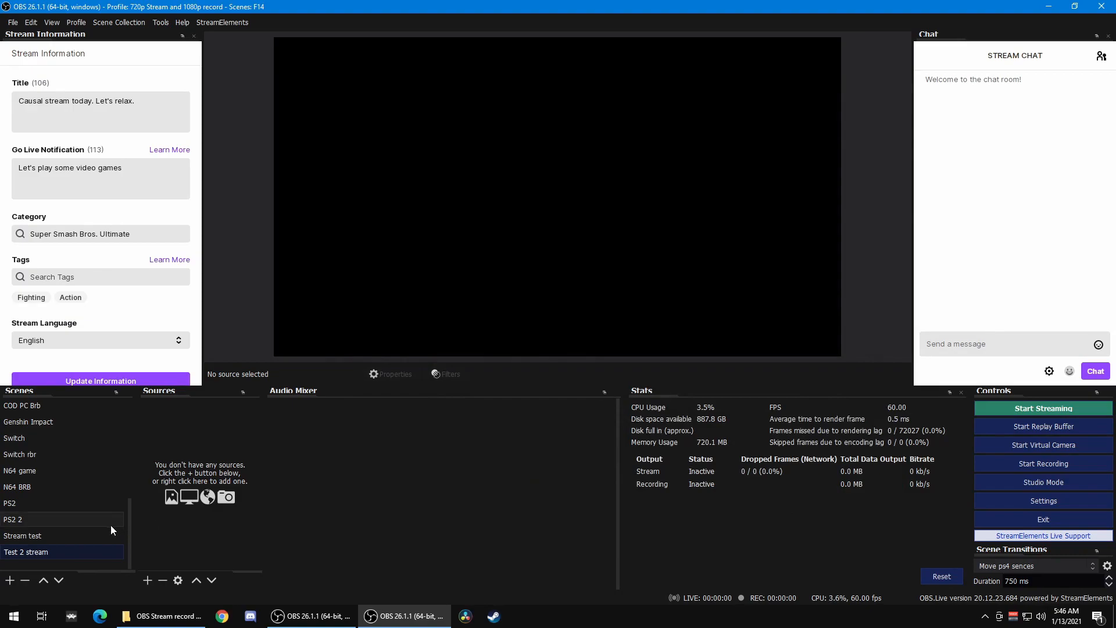
Look through the Stream test and PS2 2 scenes, examining the VB Mic ATR and E60 sources in PS2 2
click(79, 537)
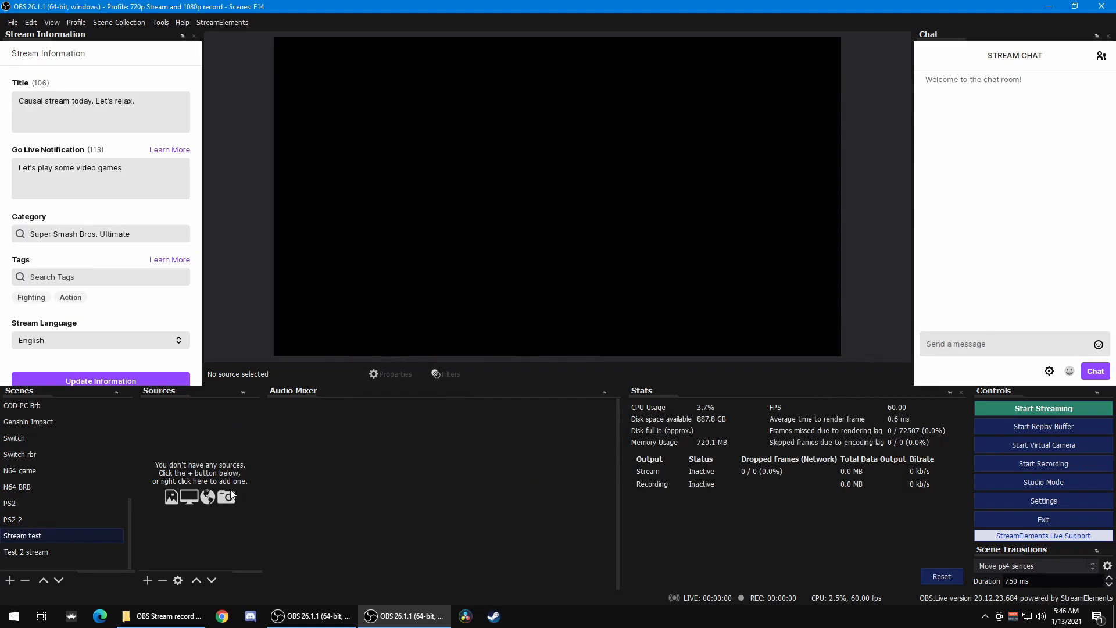
click(32, 521)
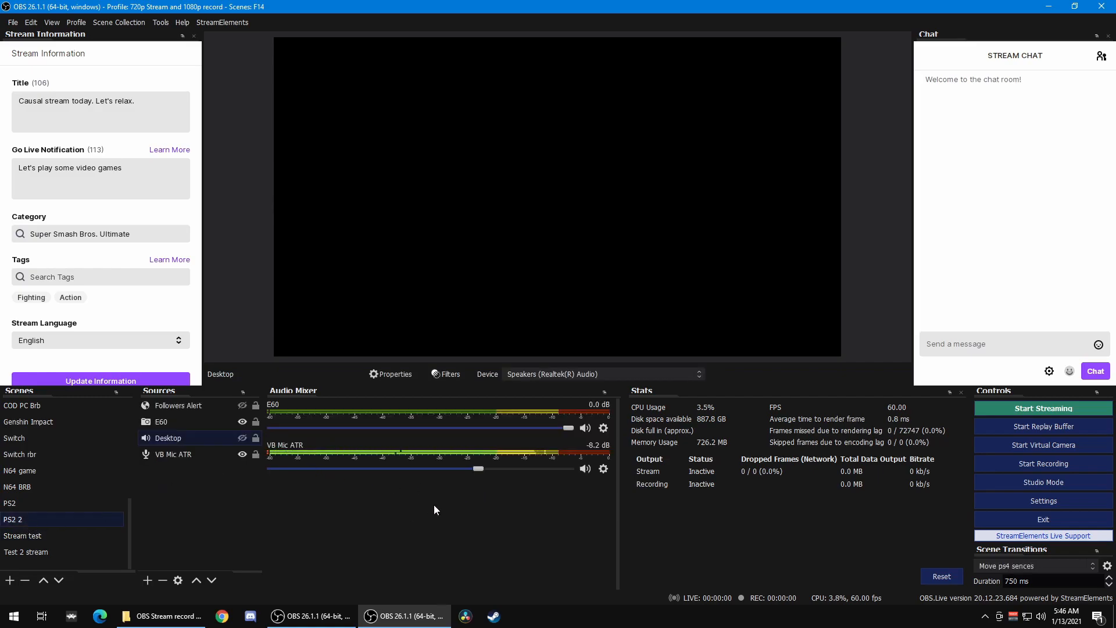
click(182, 455)
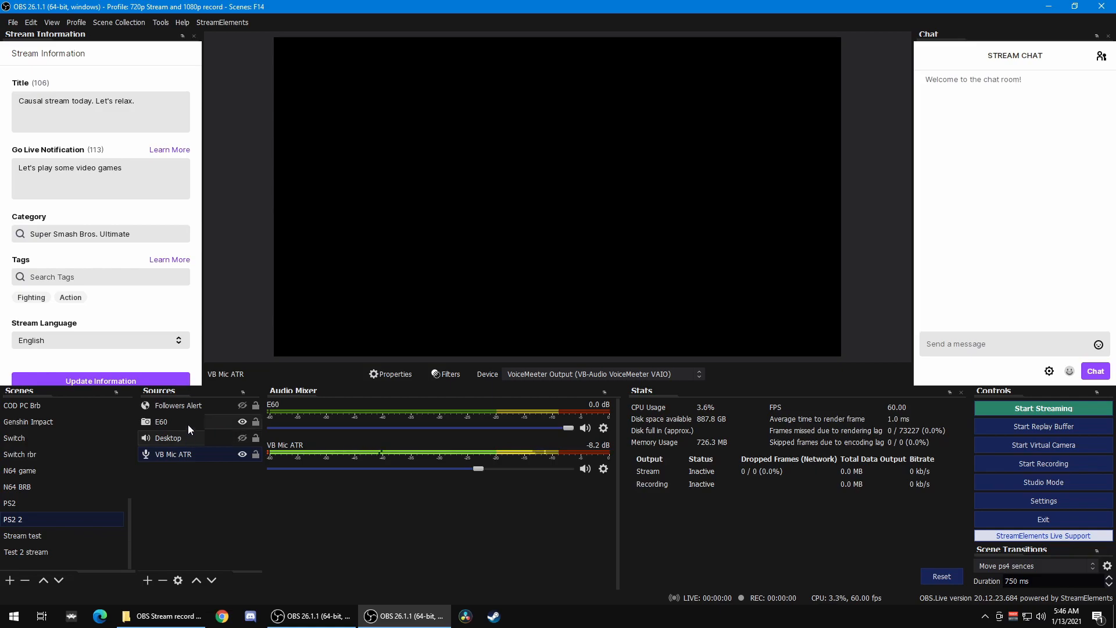
click(171, 424)
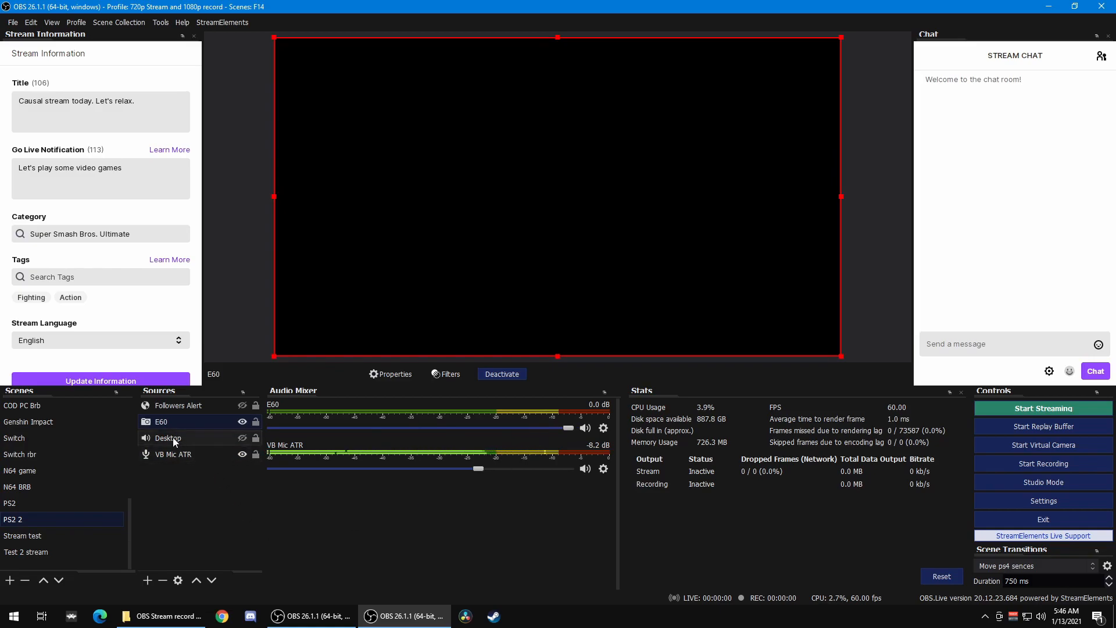
Show the Desktop audio source in the PS2 2 scene and hide it again
click(180, 438)
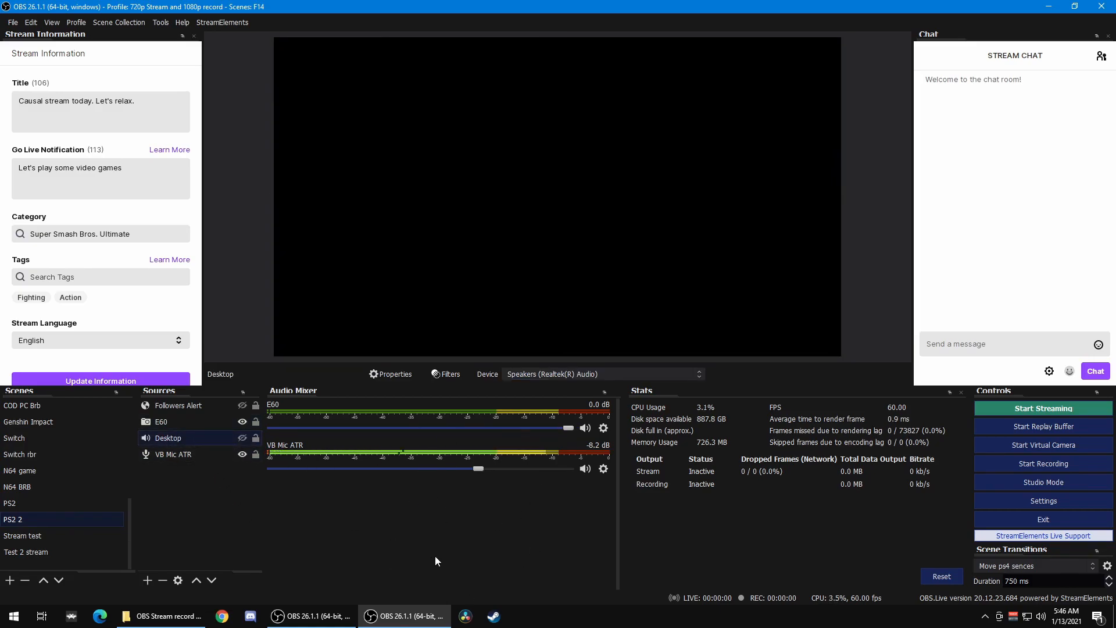
click(241, 440)
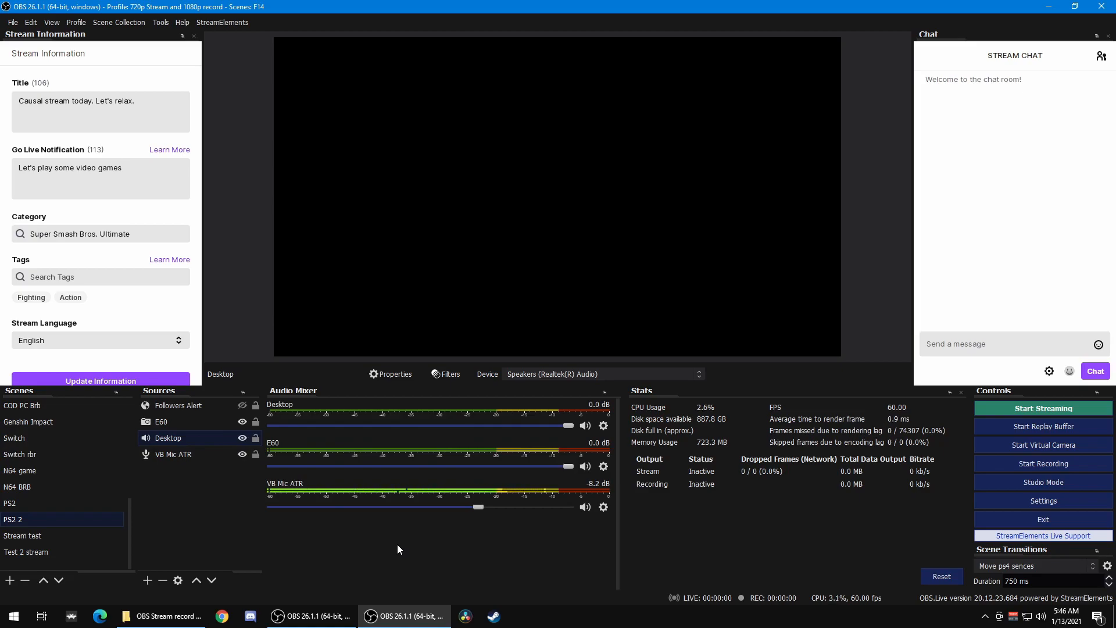
click(242, 439)
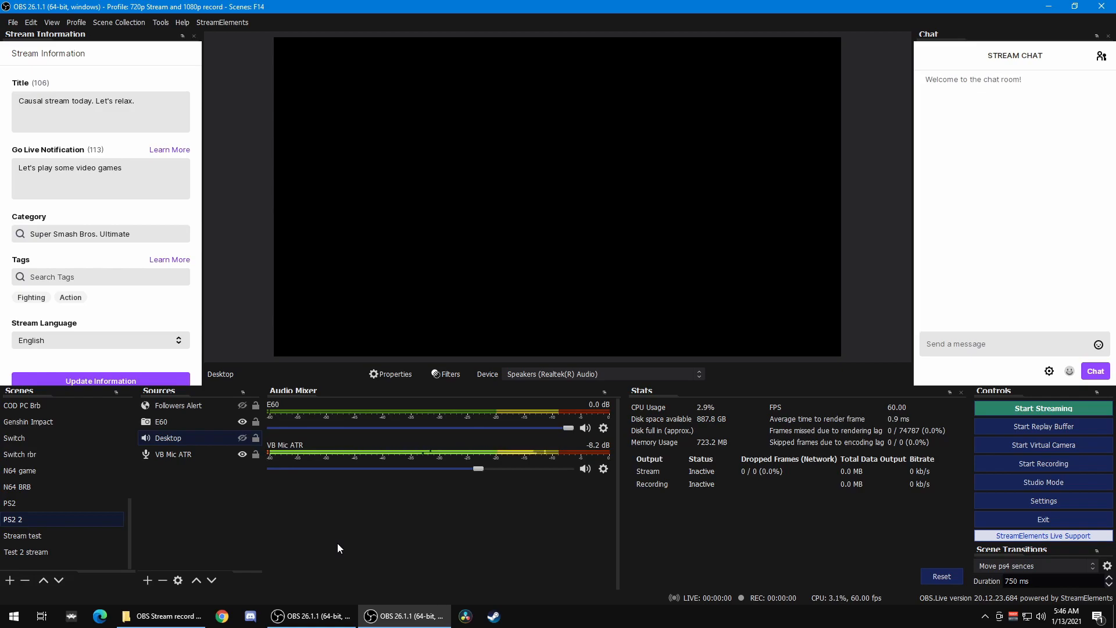
Add the existing Desktop source to the Stream test scene as an Audio Output Capture
click(18, 536)
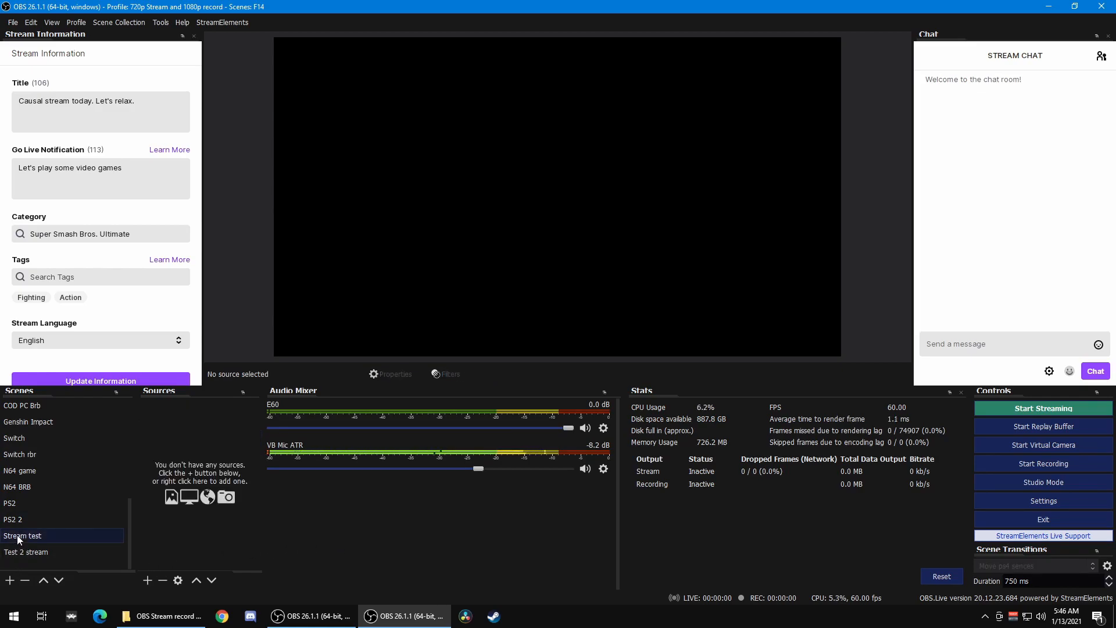
click(149, 580)
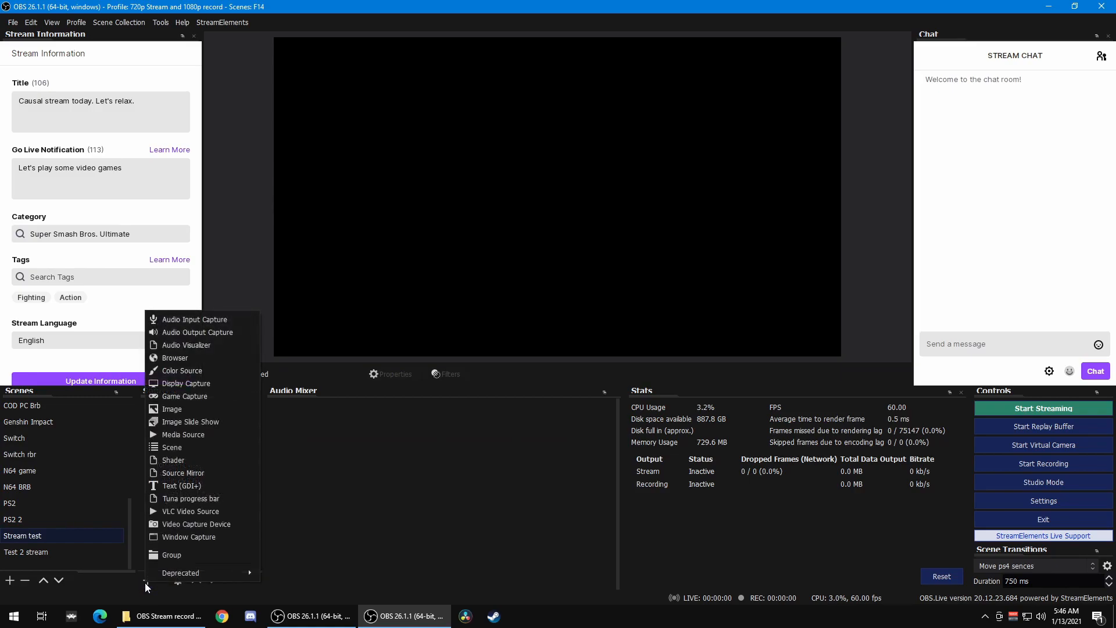
click(197, 332)
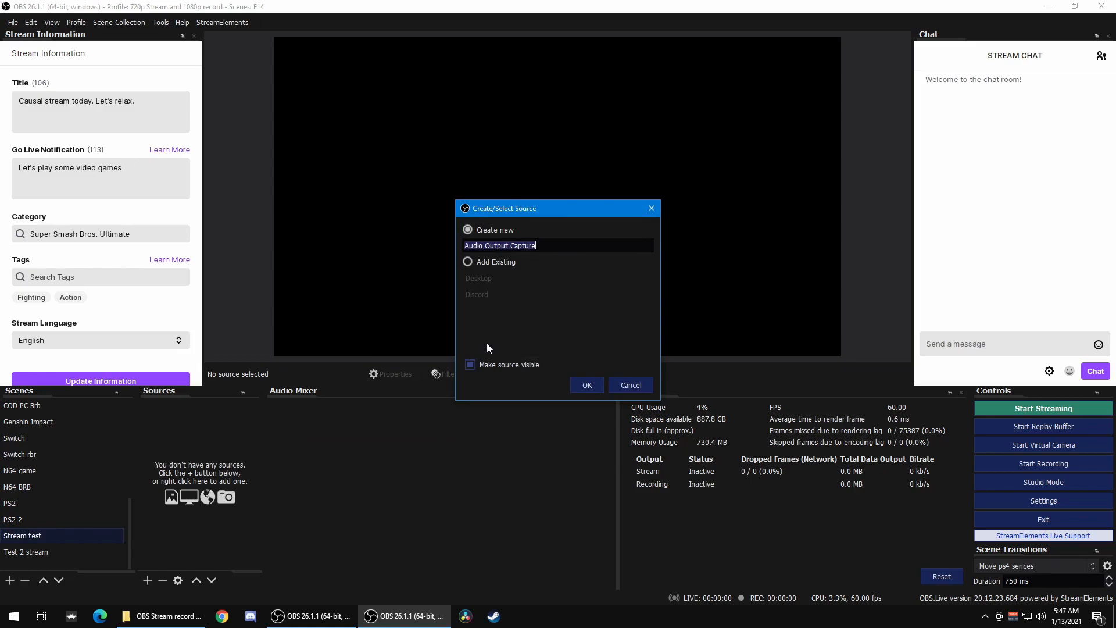
click(504, 261)
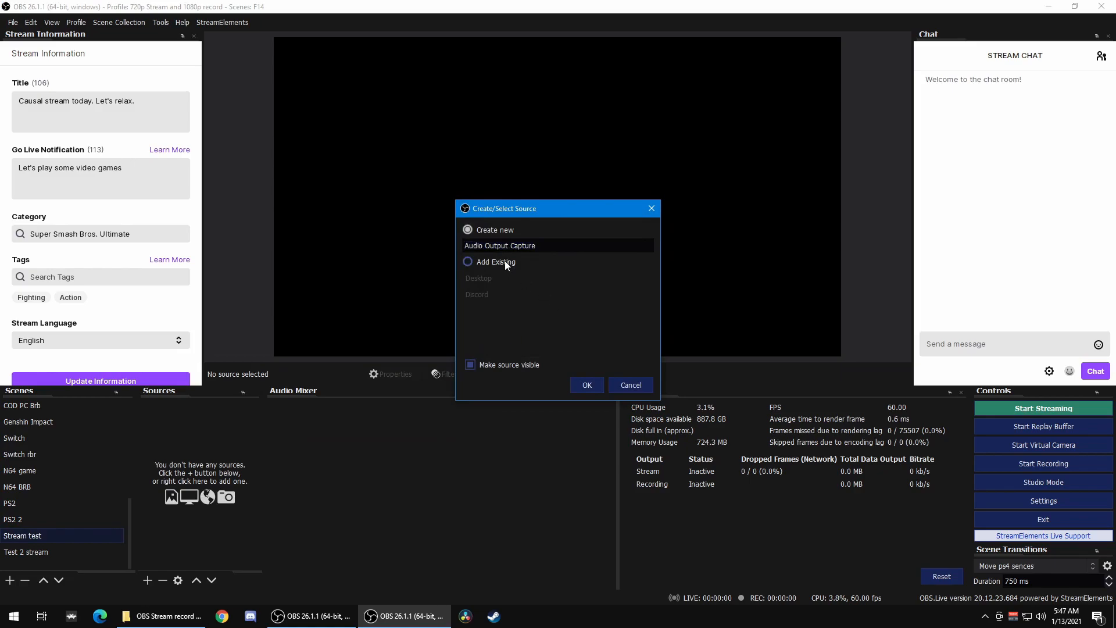
click(493, 281)
click(586, 385)
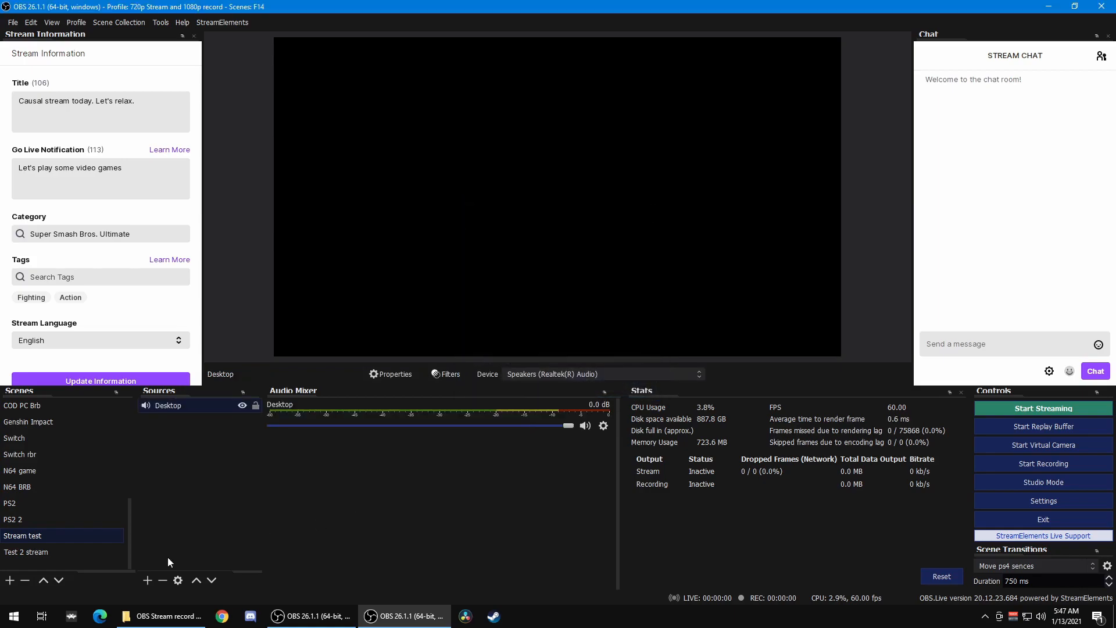
Add the existing Discord source to the Stream test scene as an Audio Output Capture
click(147, 581)
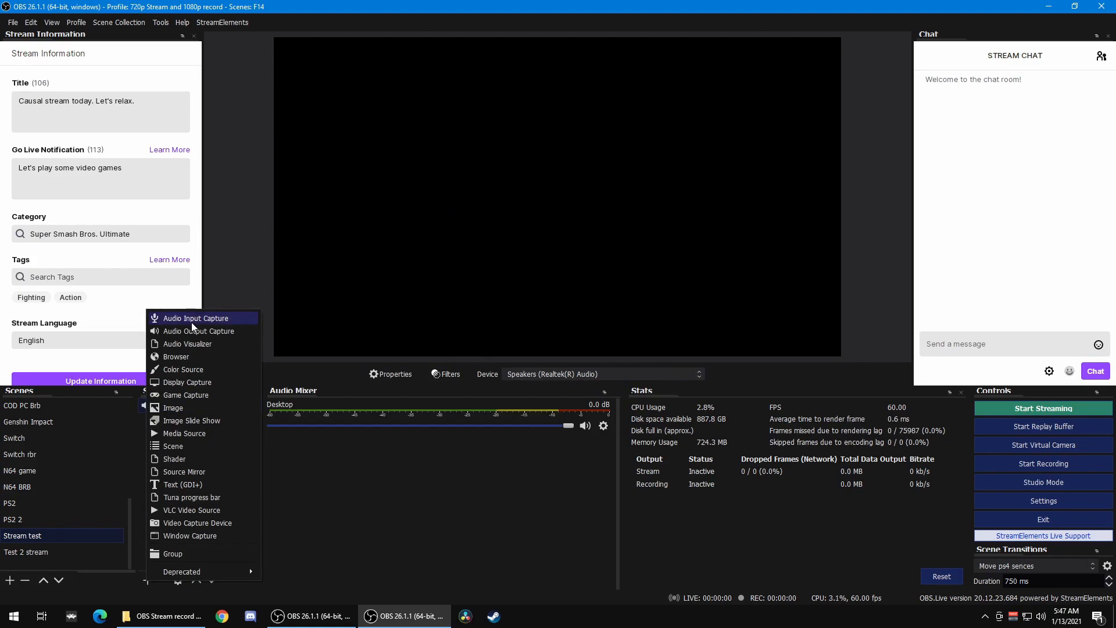
click(199, 331)
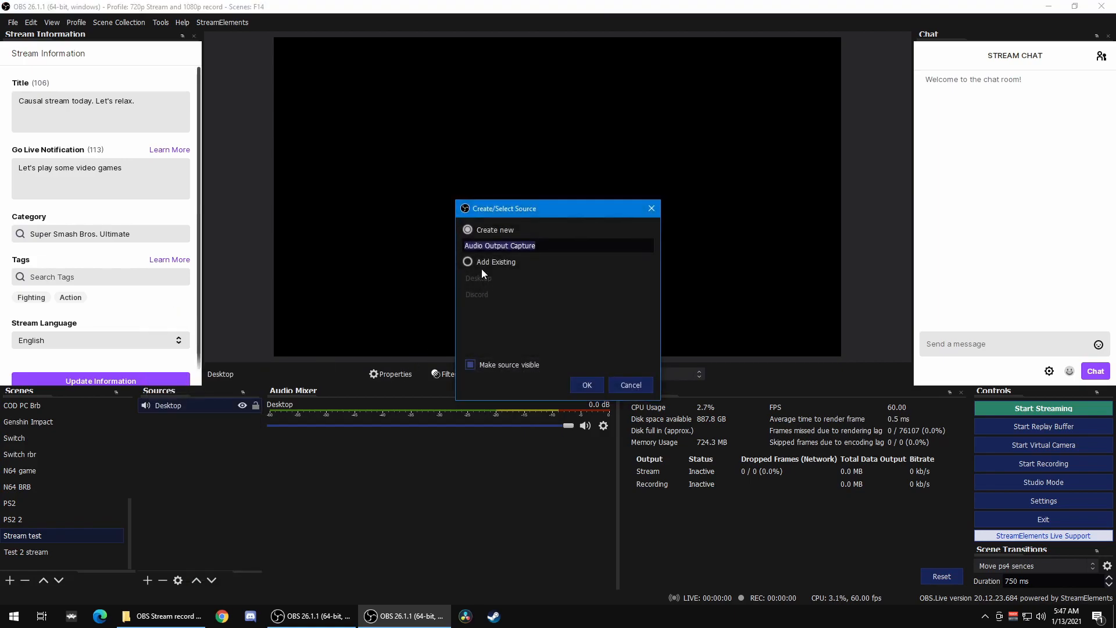
click(489, 294)
click(584, 389)
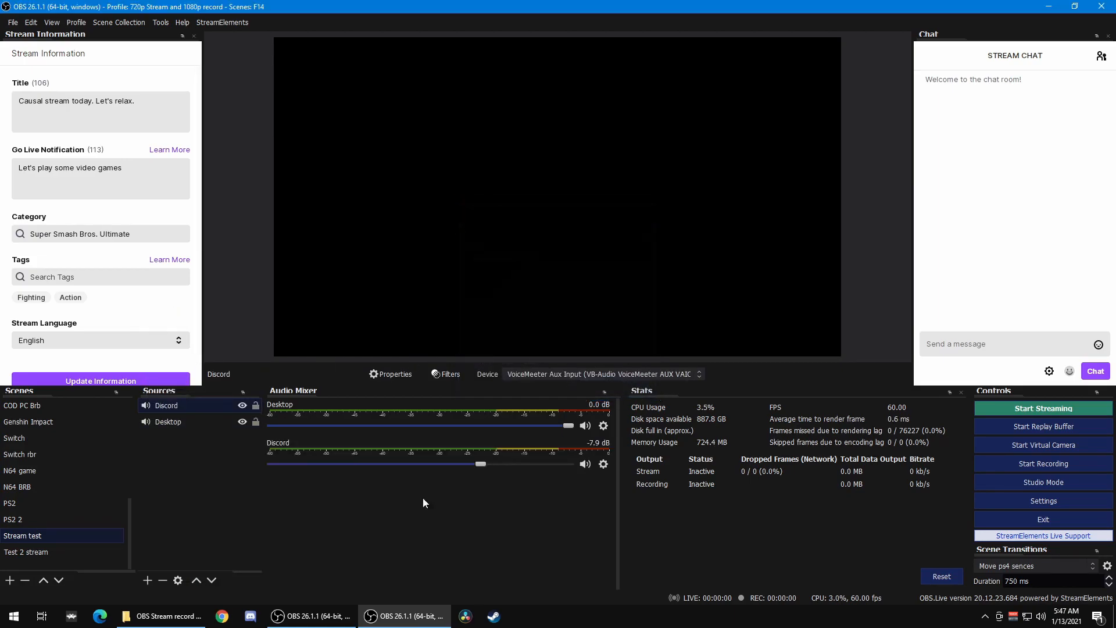
Mute and unmute the Discord and Desktop audio, and hide and show the Desktop source again
click(175, 422)
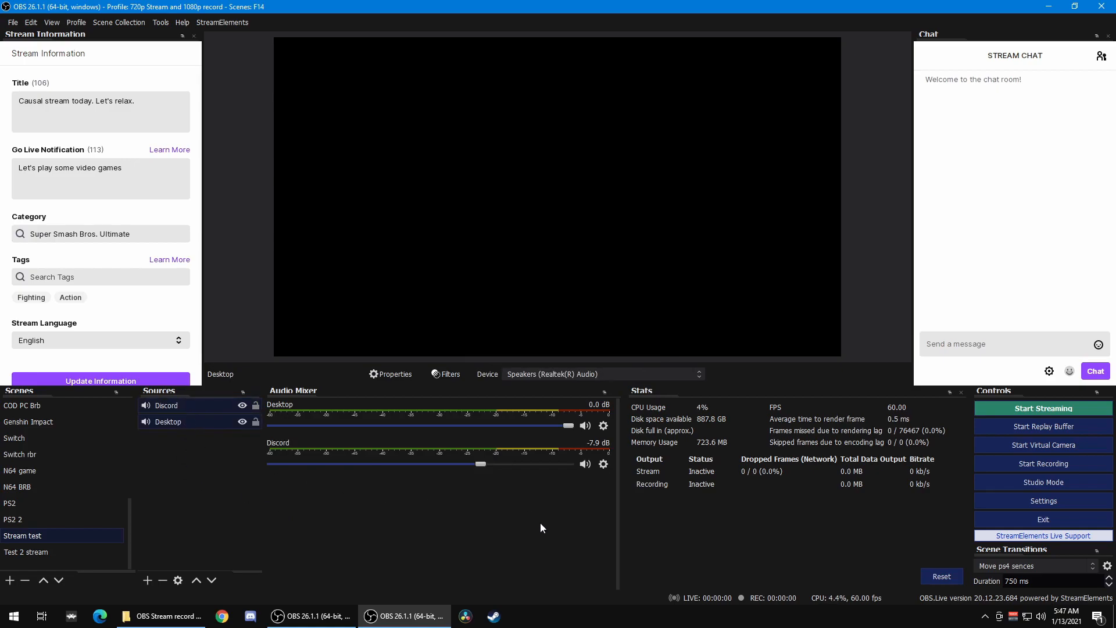
click(585, 464)
click(585, 426)
click(586, 464)
click(586, 425)
click(241, 423)
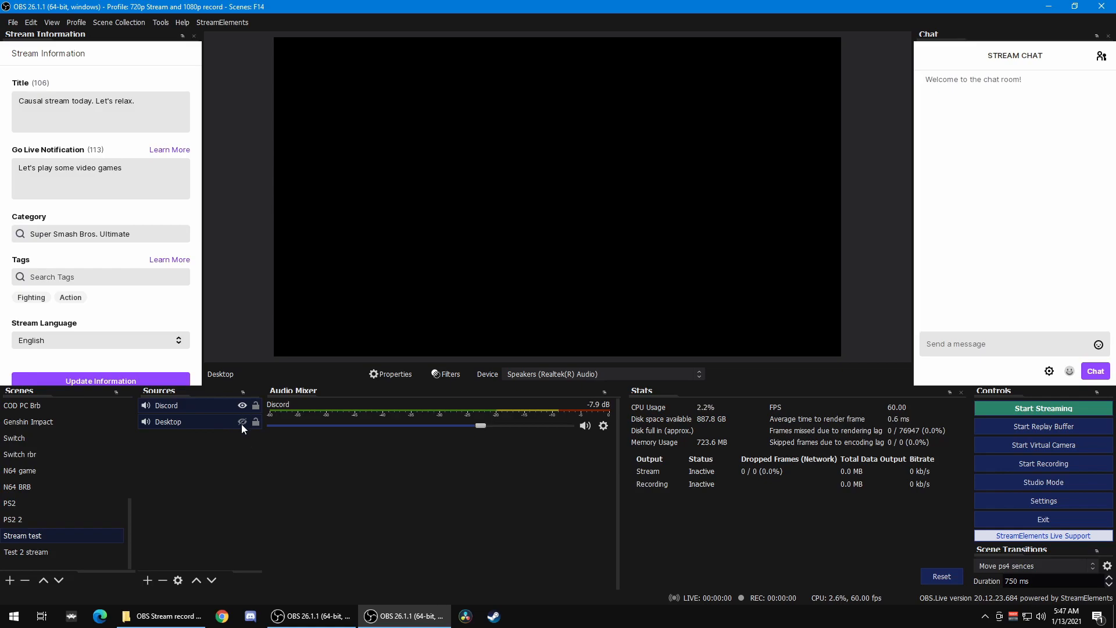
click(242, 423)
Add the existing VB Mic ATR source to the Stream test scene as an Audio Input Capture
click(153, 582)
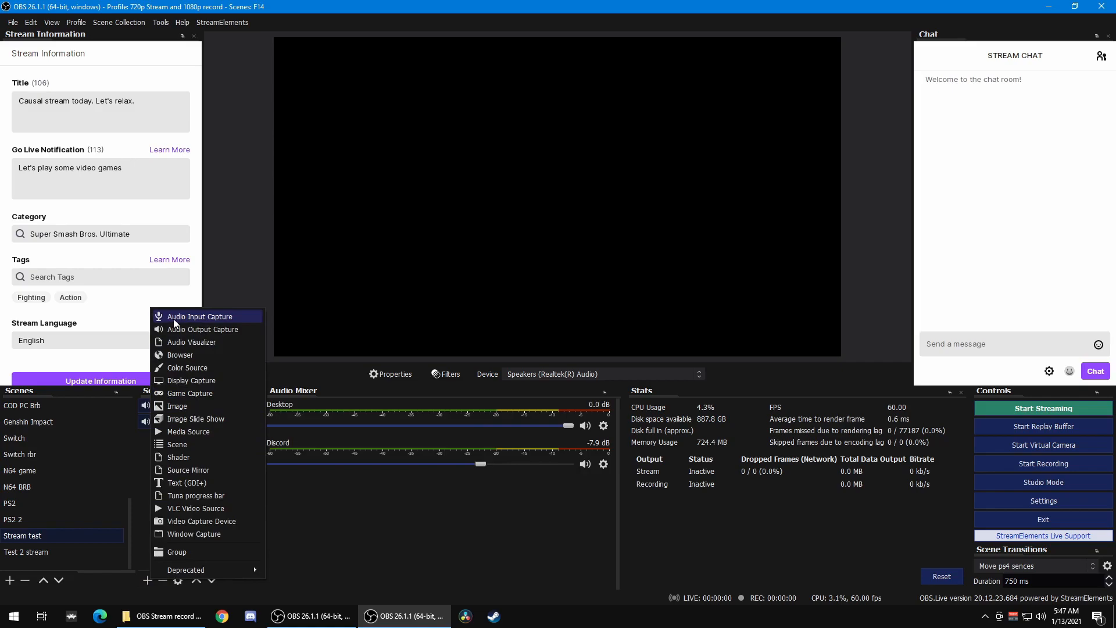
click(193, 315)
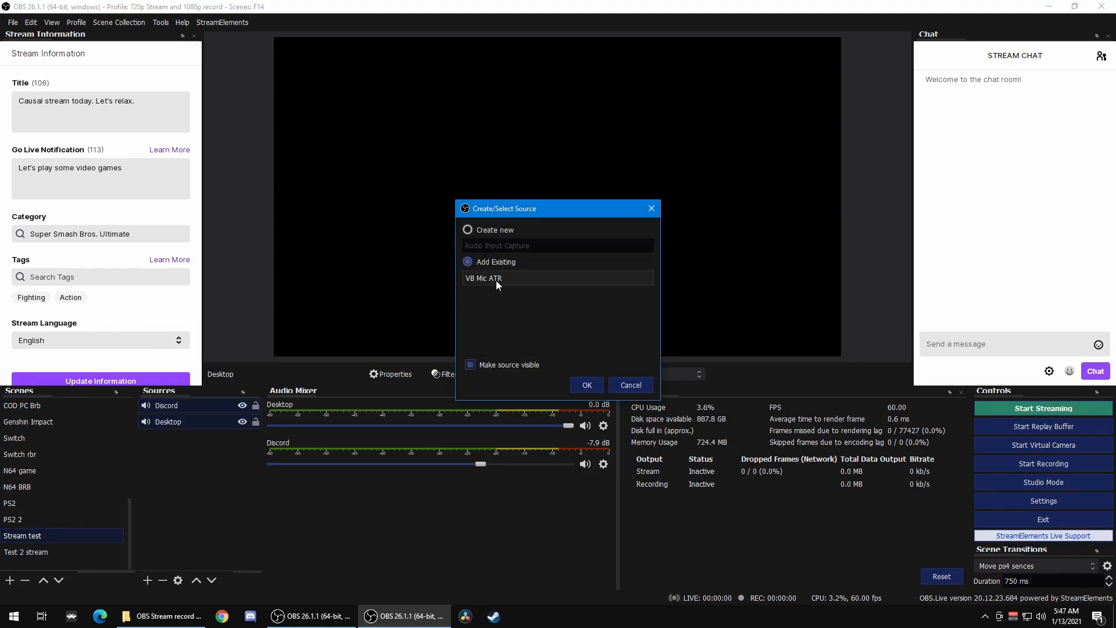
click(586, 386)
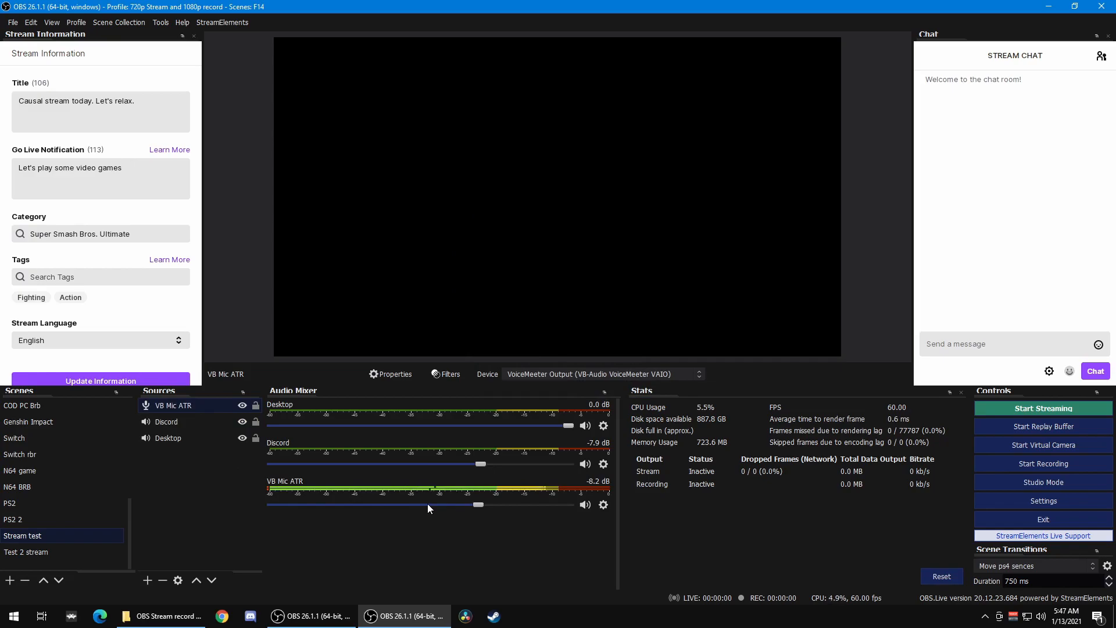
Examine the audio filters of the VB Mic ATR source in the Stream test scene and close them
right_click(208, 405)
click(244, 383)
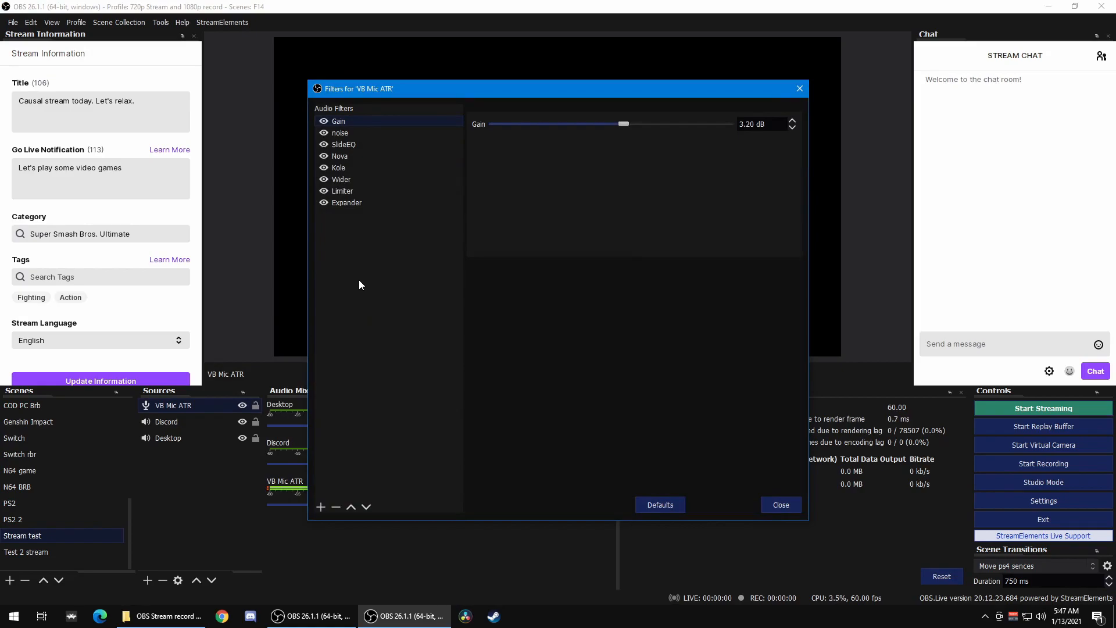
click(779, 504)
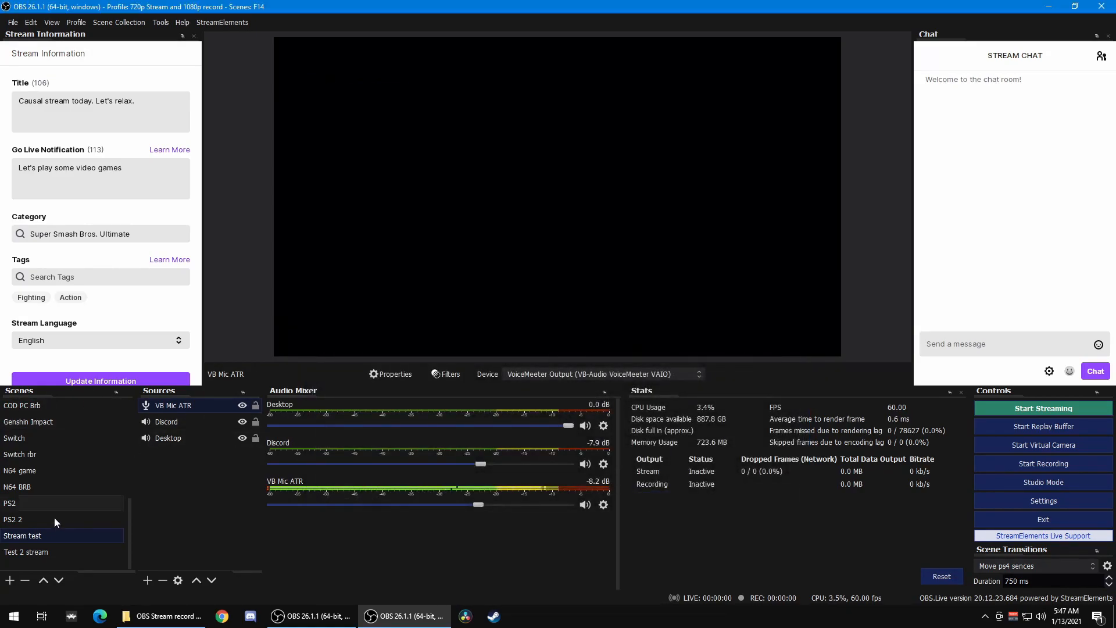
Copy the VB Mic ATR source from the Stream test scene and paste it as a reference into Test 2 stream
click(40, 552)
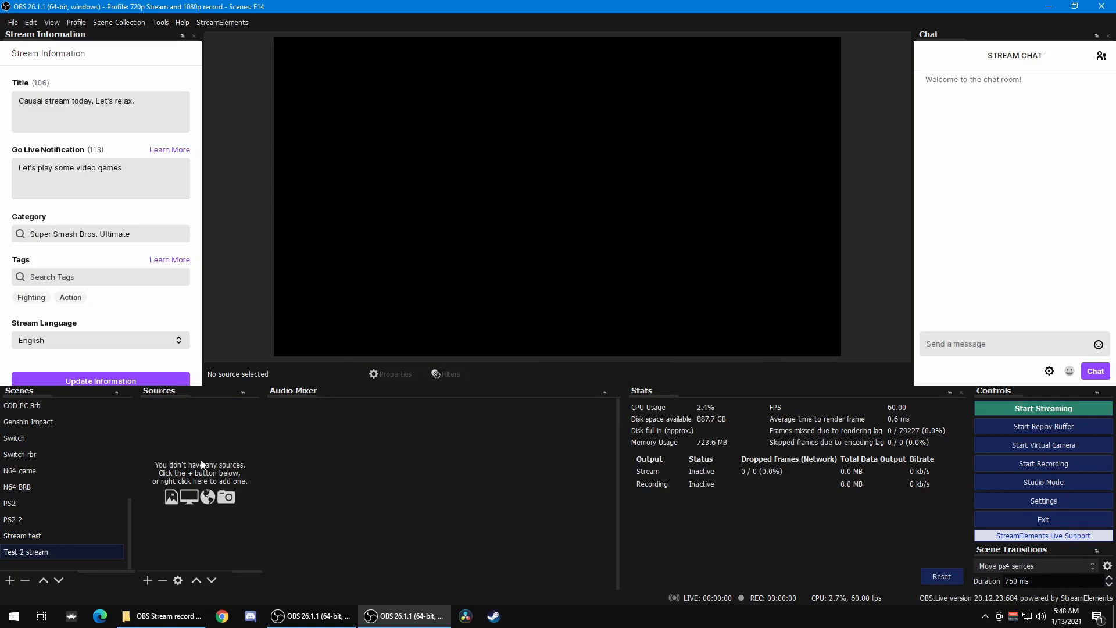
click(41, 536)
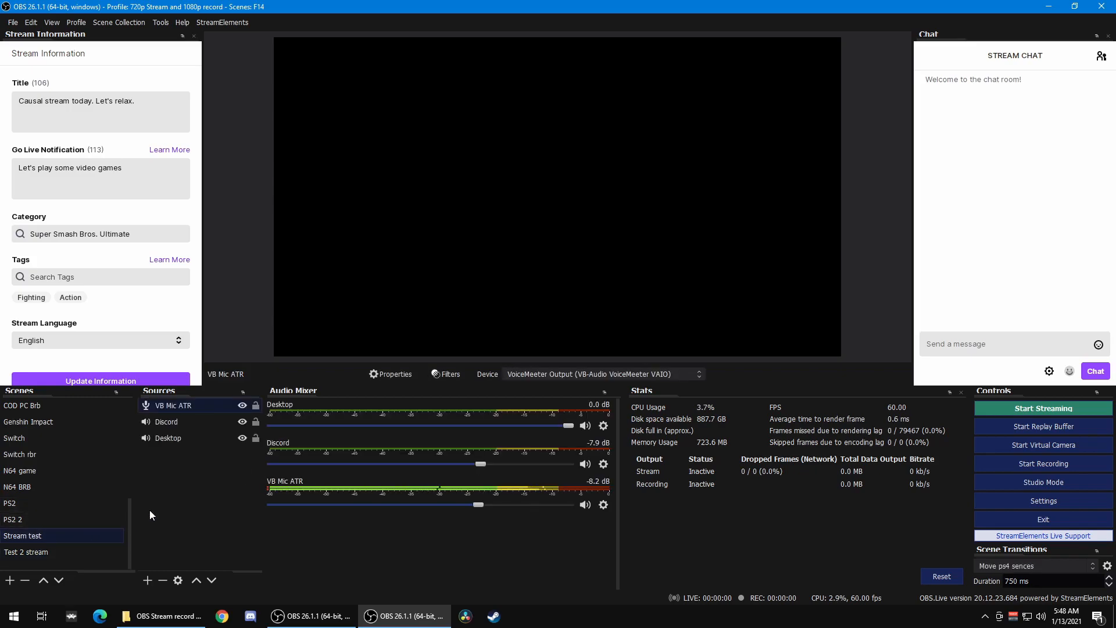
right_click(204, 406)
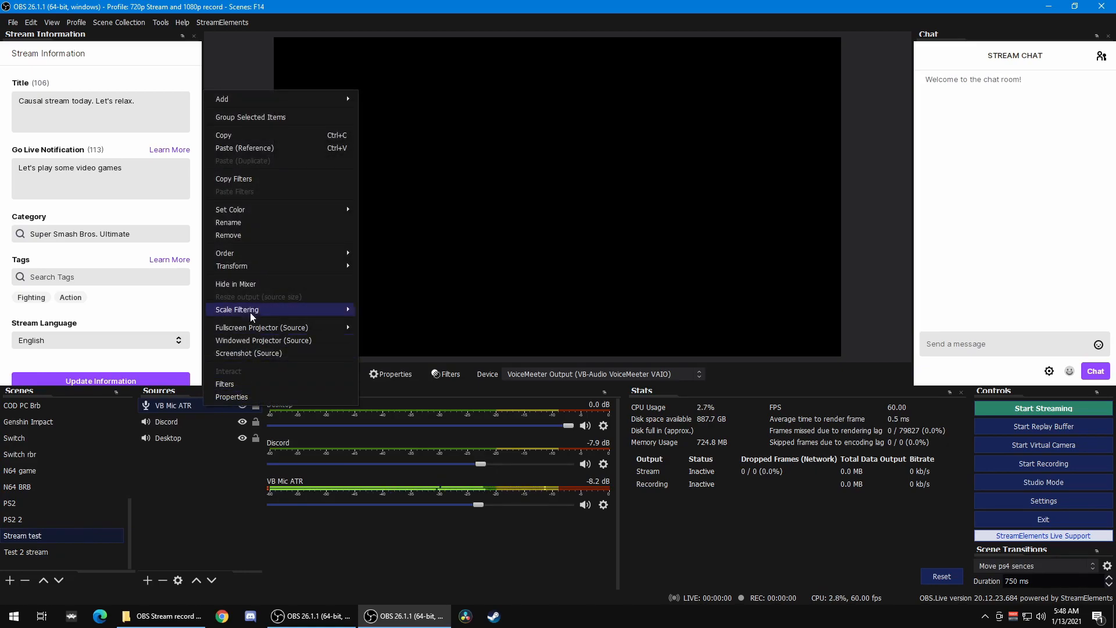
click(238, 135)
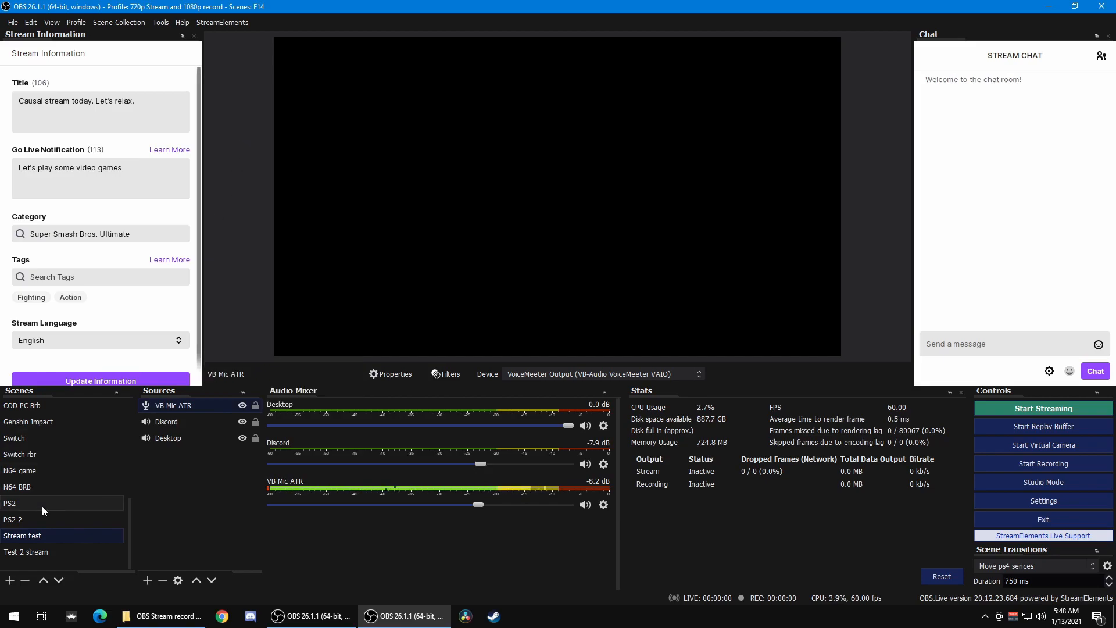
click(29, 552)
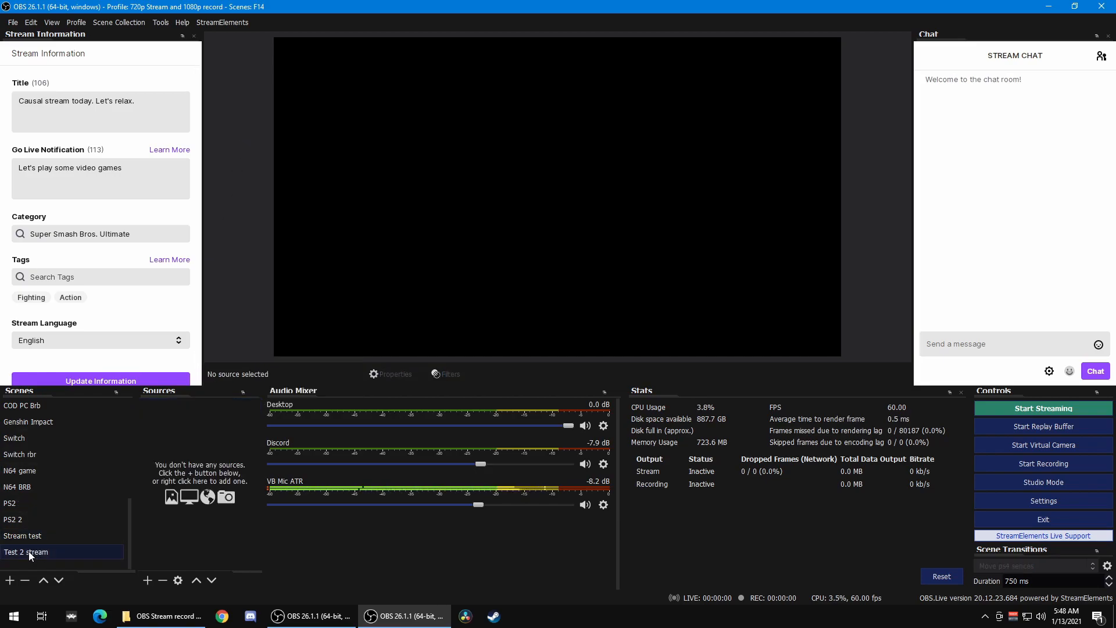
right_click(195, 444)
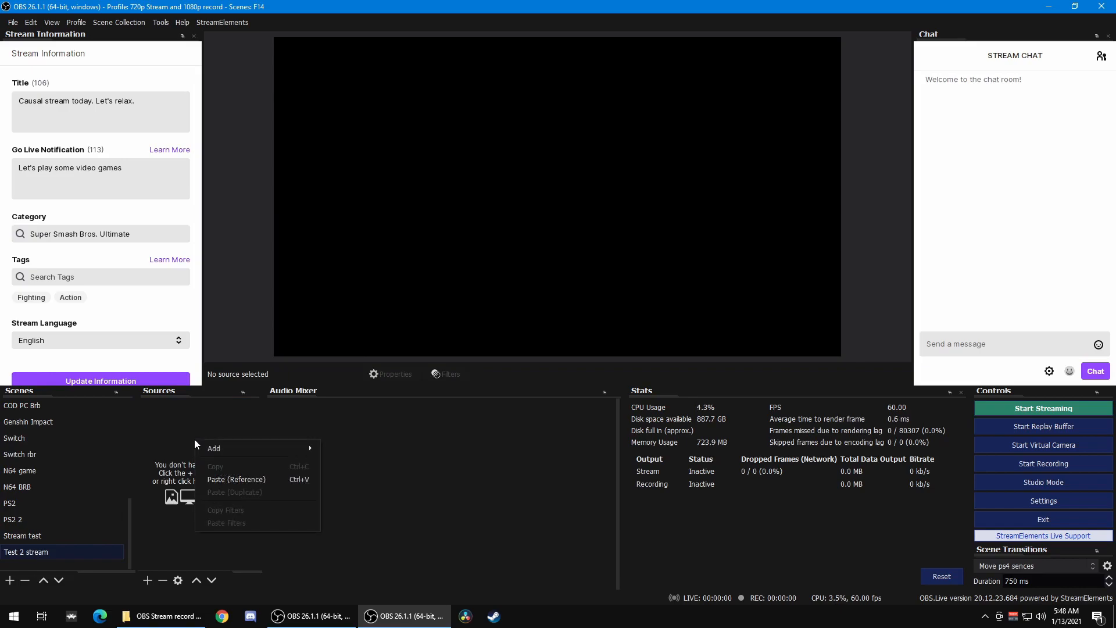
click(244, 479)
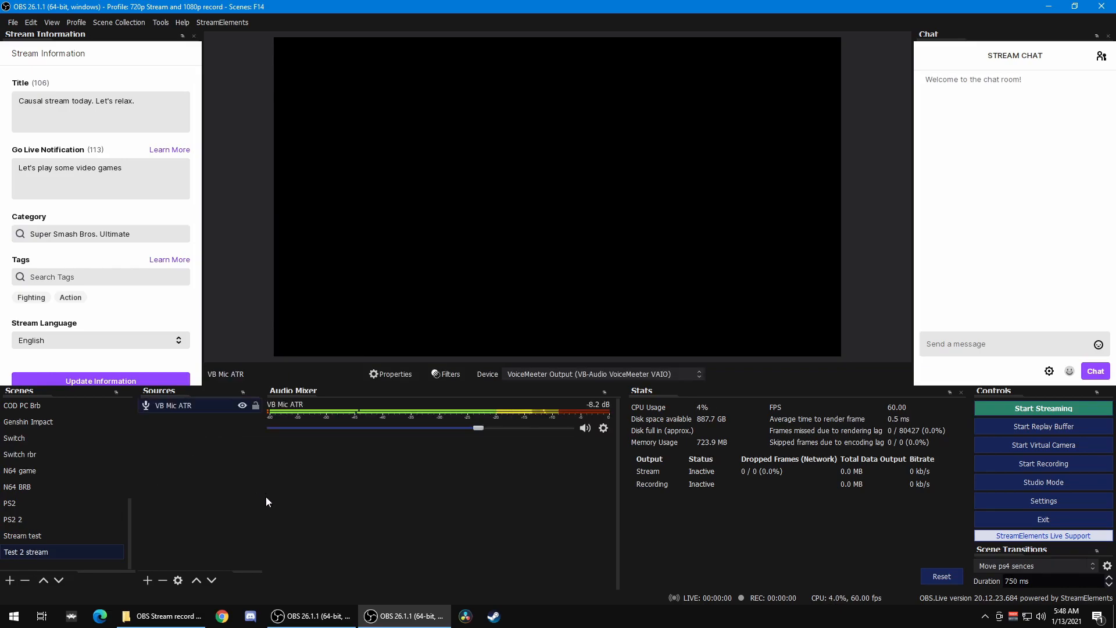
Examine the audio filters of the pasted VB Mic ATR source in Test 2 stream and close them
right_click(202, 405)
click(226, 381)
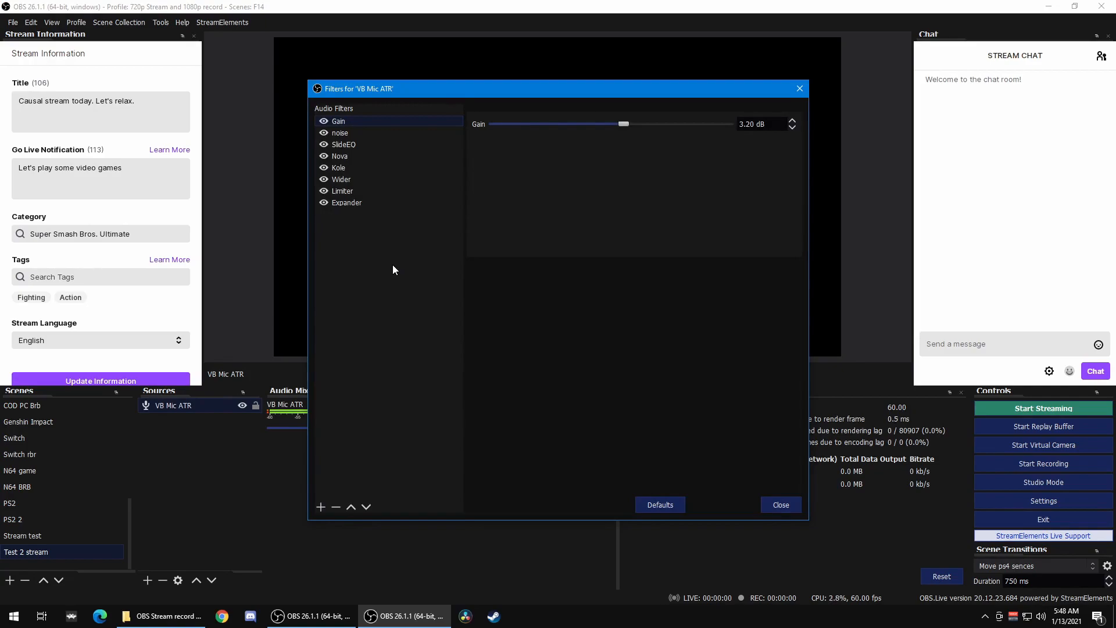
click(780, 505)
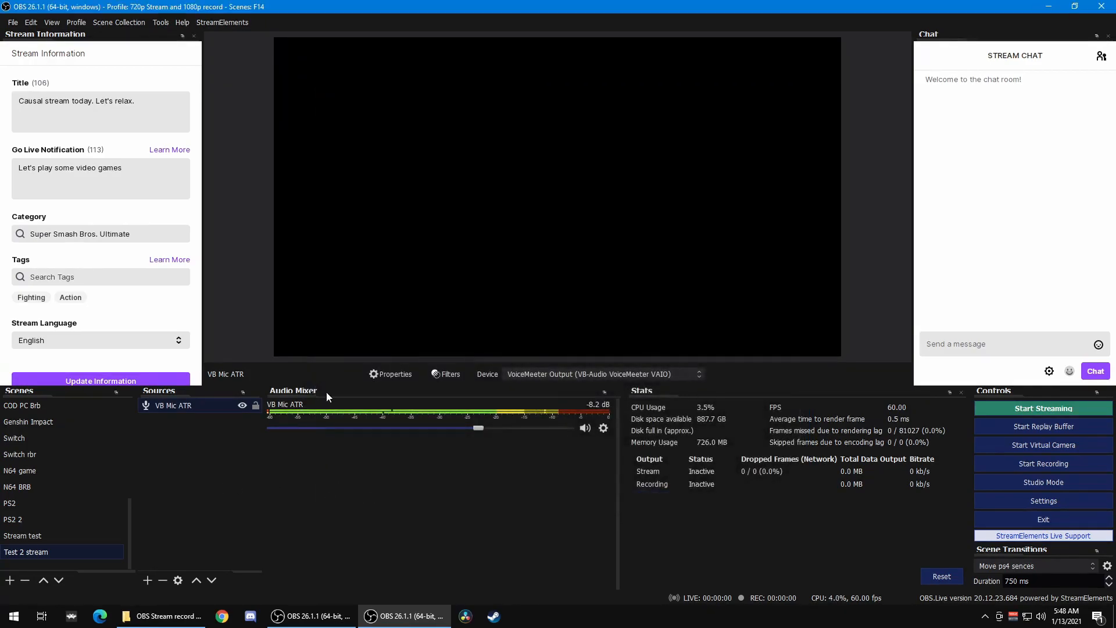
Remove the pasted VB Mic ATR source from the Test 2 stream scene
right_click(204, 402)
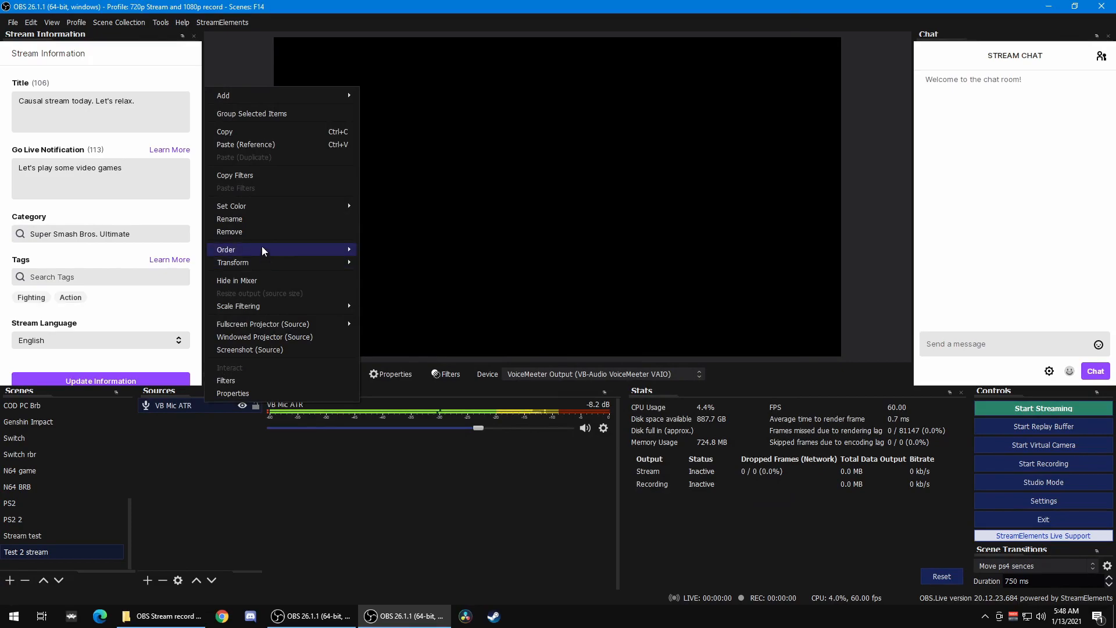
click(254, 229)
click(590, 317)
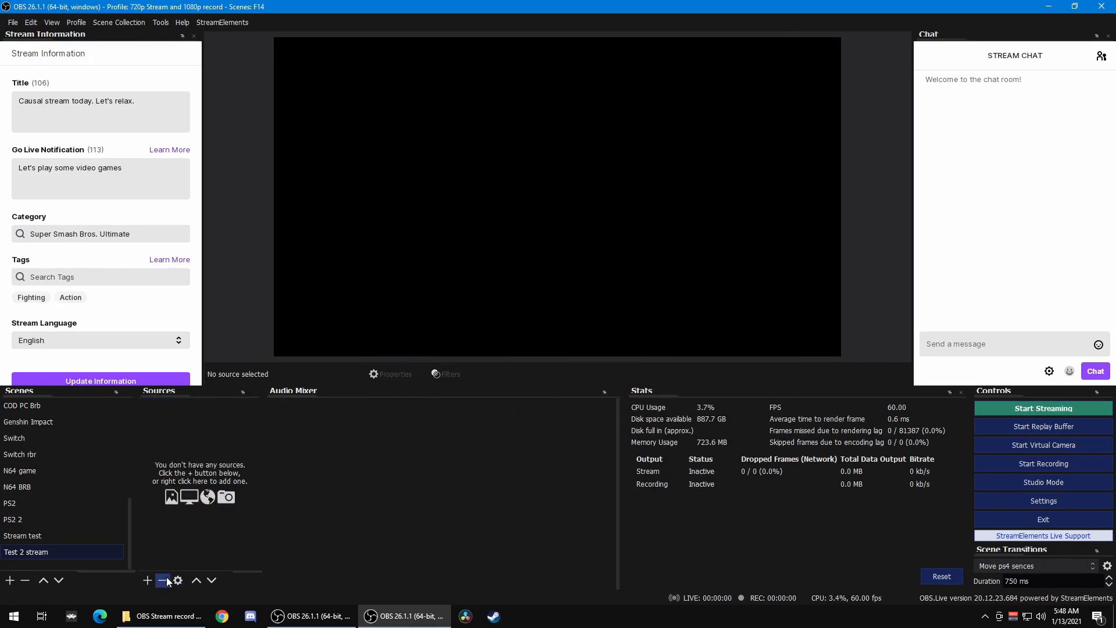
Add the existing VB Mic ATR source to the Test 2 stream scene as an Audio Input Capture
click(148, 583)
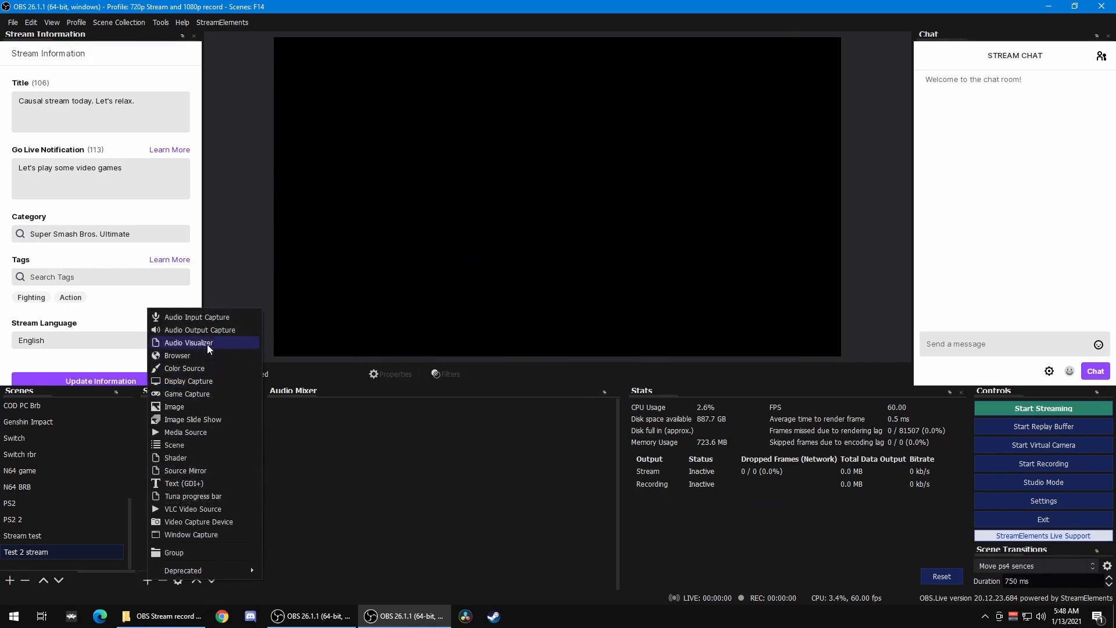
click(198, 318)
click(496, 265)
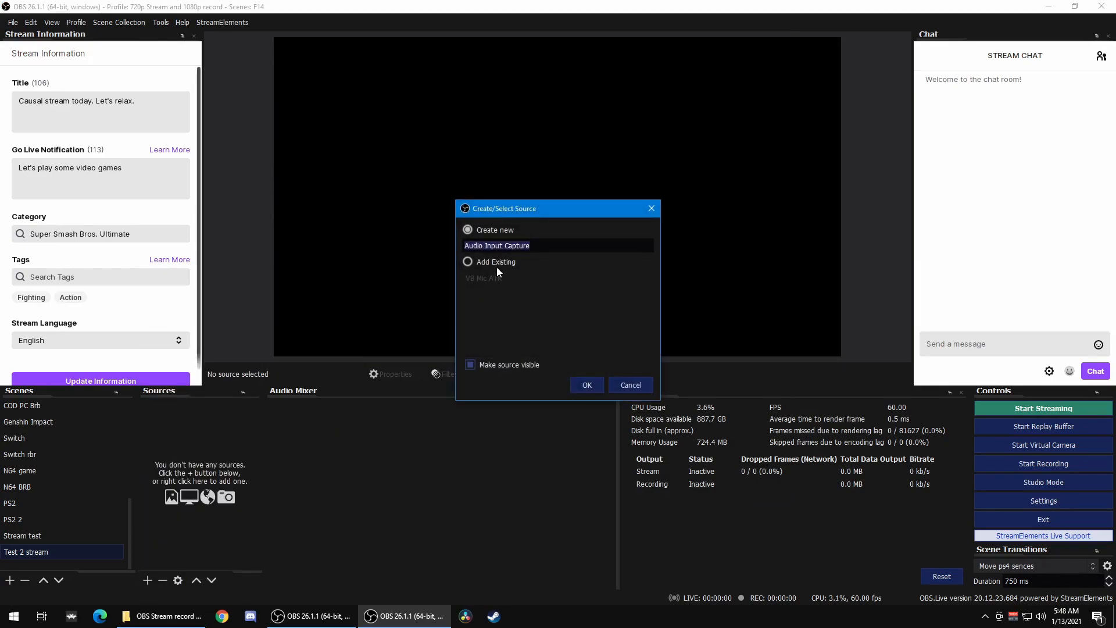
click(493, 278)
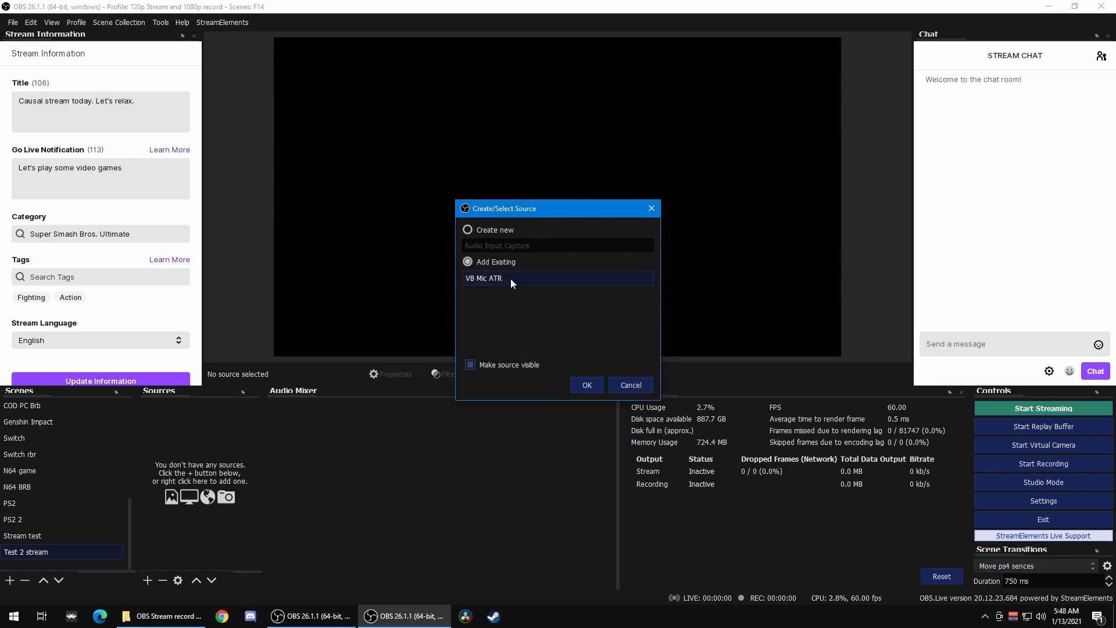
click(578, 386)
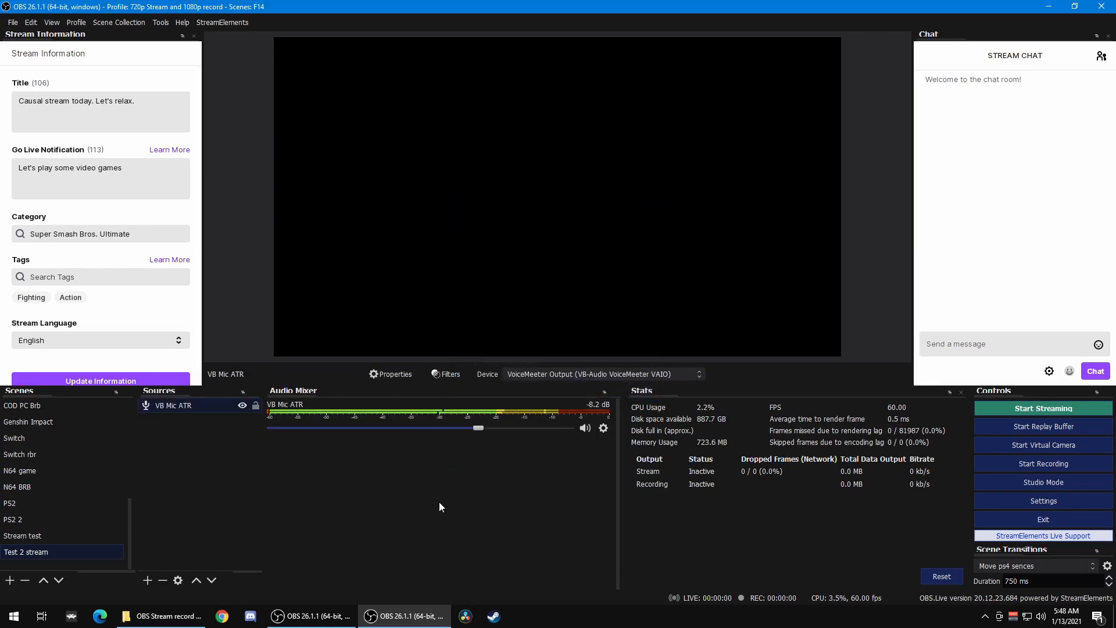
Move VB Mic ATR below Discord and Desktop in the Stream test scene's source order and deselect it
click(68, 540)
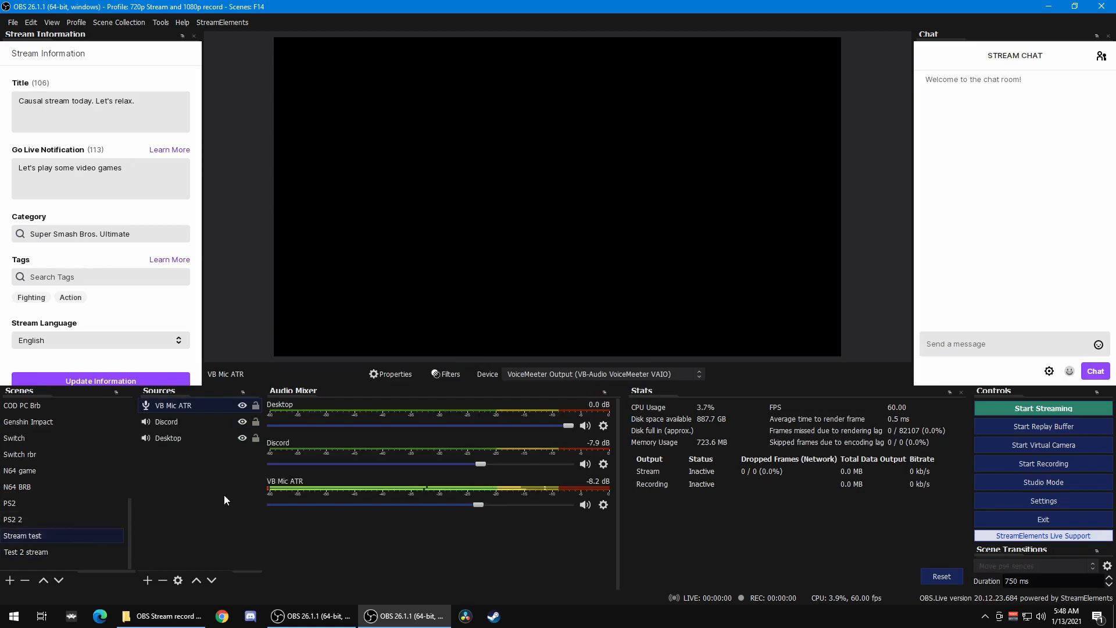
click(212, 581)
click(211, 581)
click(216, 518)
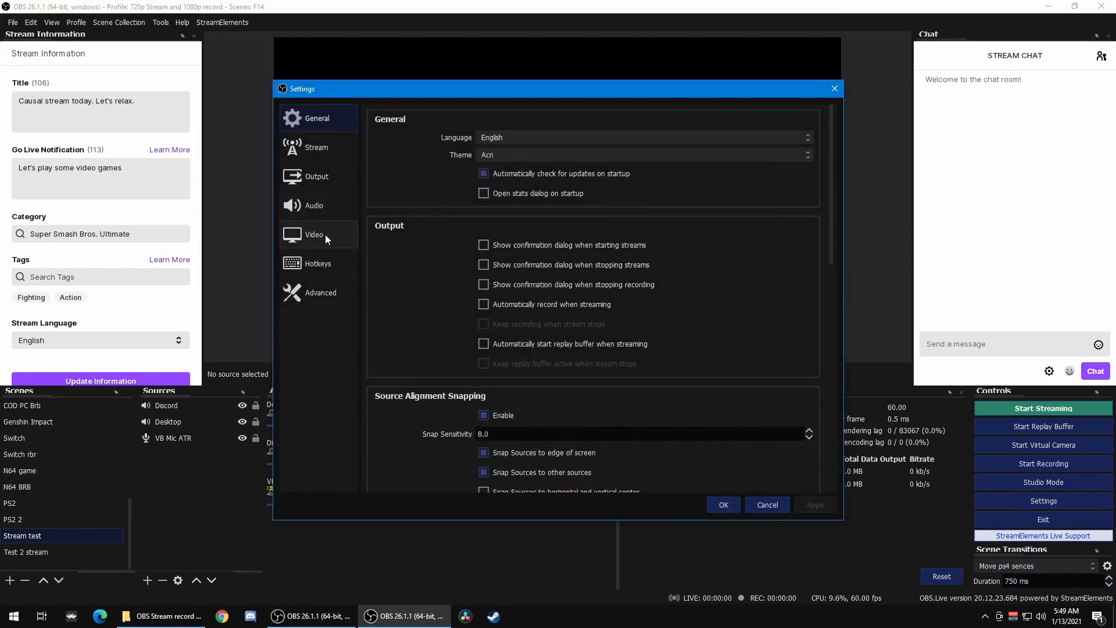
Open the Output settings and set Output Mode to Advanced
click(323, 180)
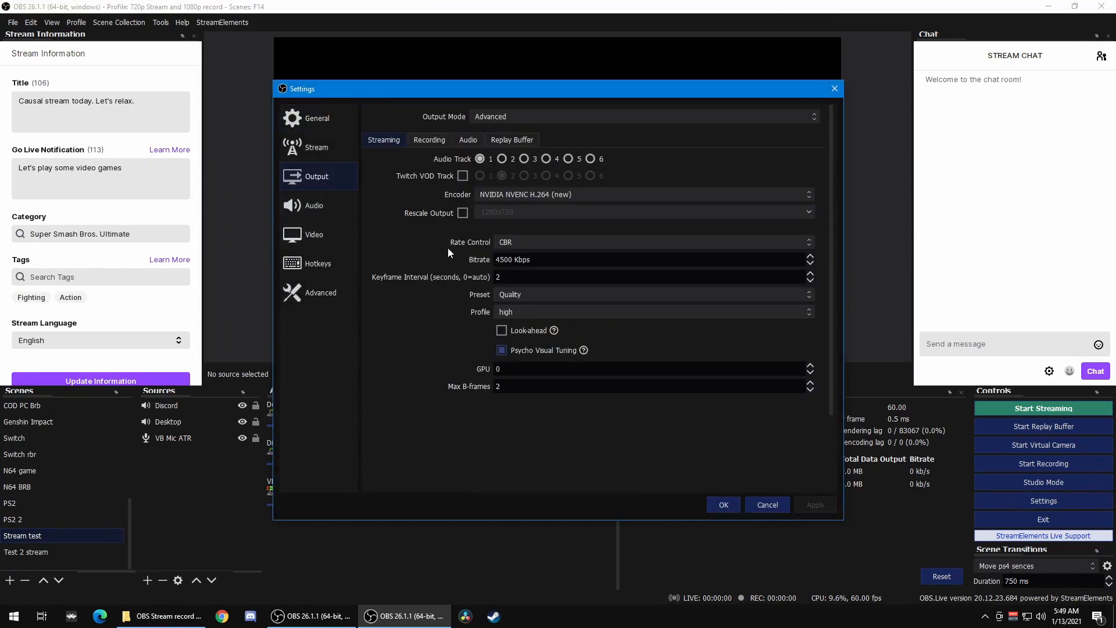
click(317, 210)
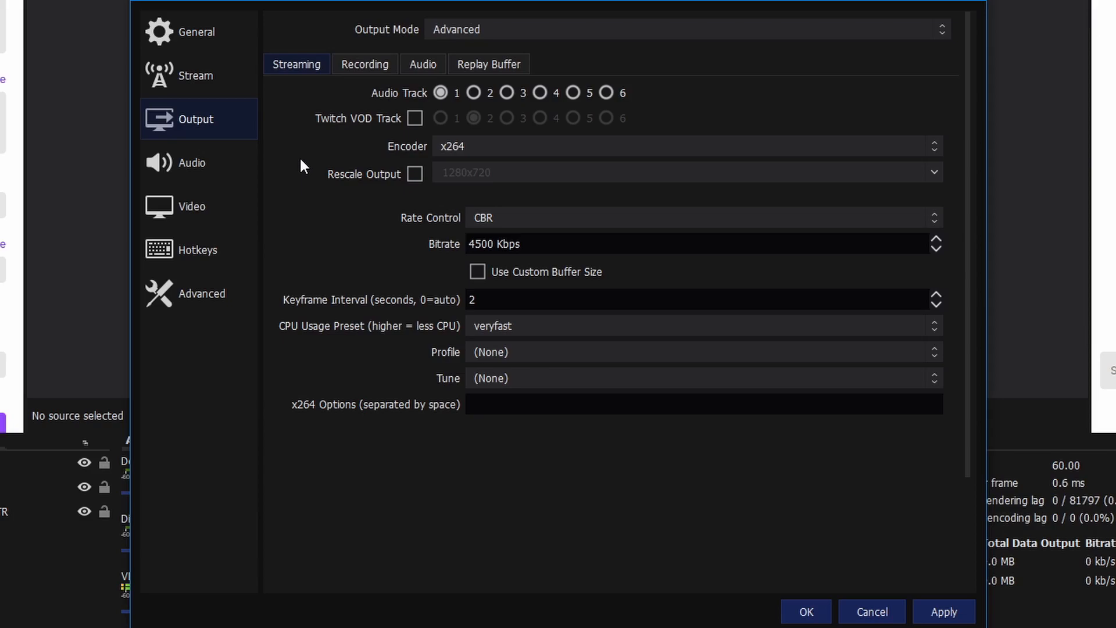
click(477, 22)
click(468, 24)
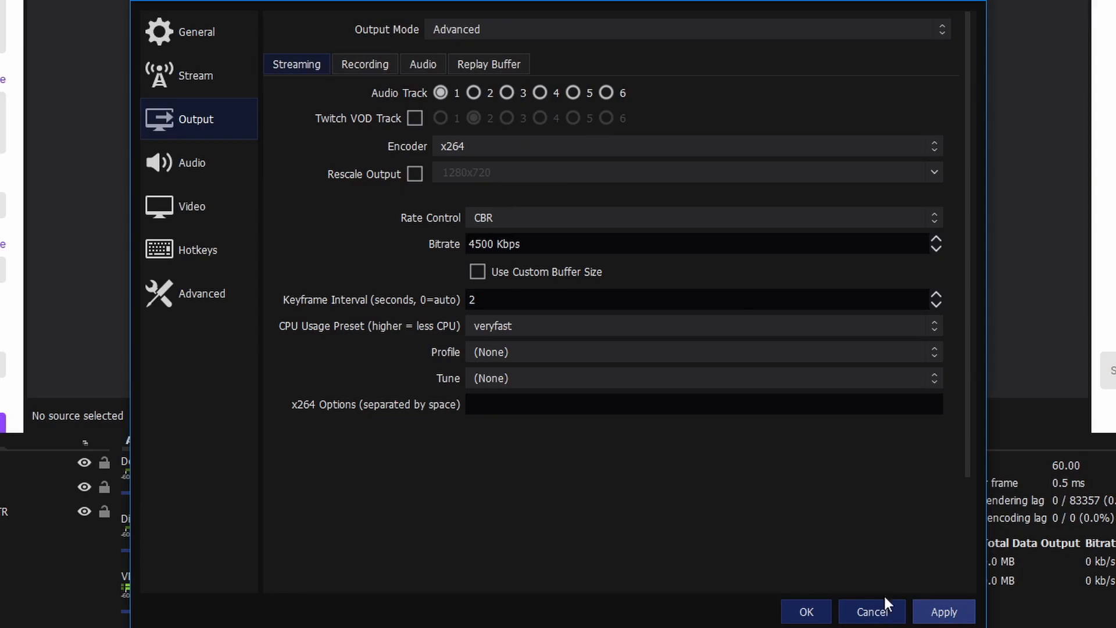
Apply the Advanced output mode and close the settings
click(944, 612)
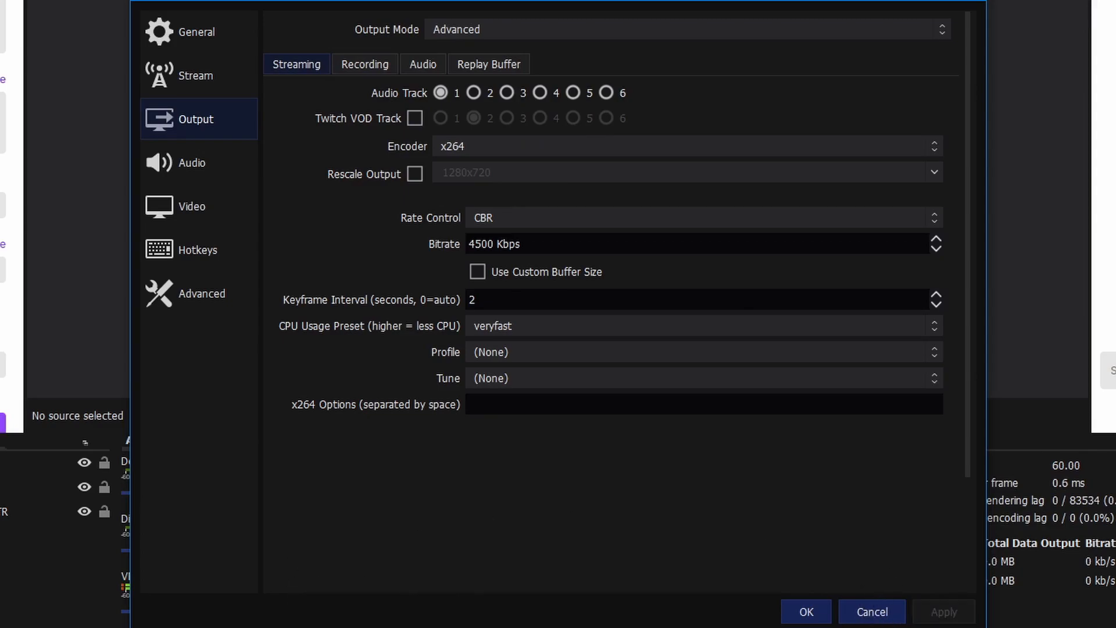
click(869, 608)
Open Advanced Audio Properties from VB Mic ATR and enable track 5 for Desktop, Discord and VB Mic ATR
click(623, 611)
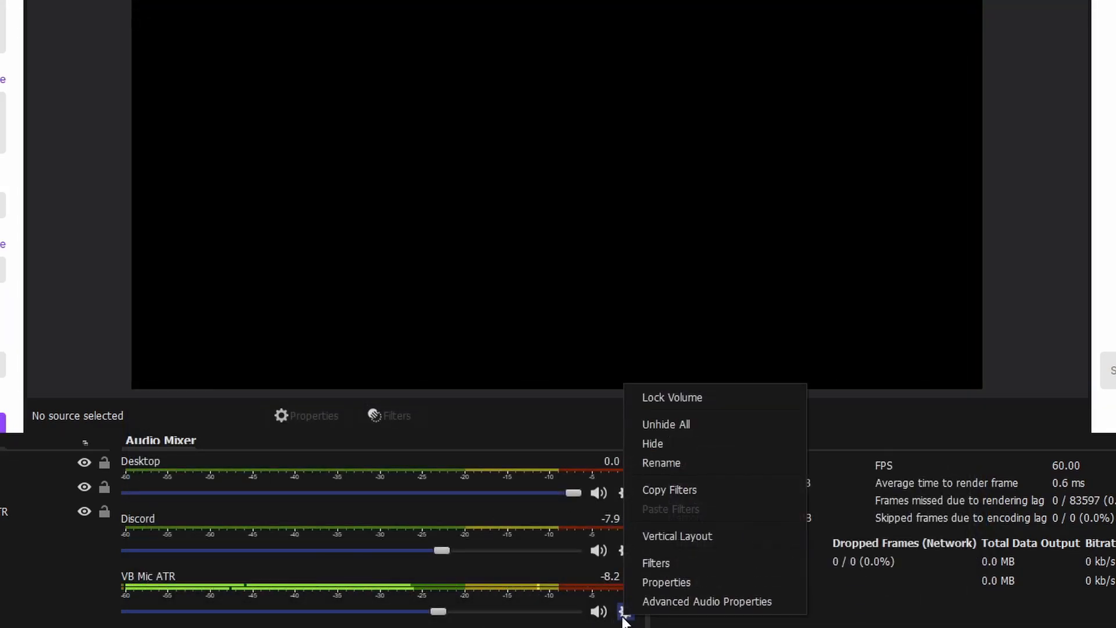
click(697, 601)
drag(1039, 361, 1115, 349)
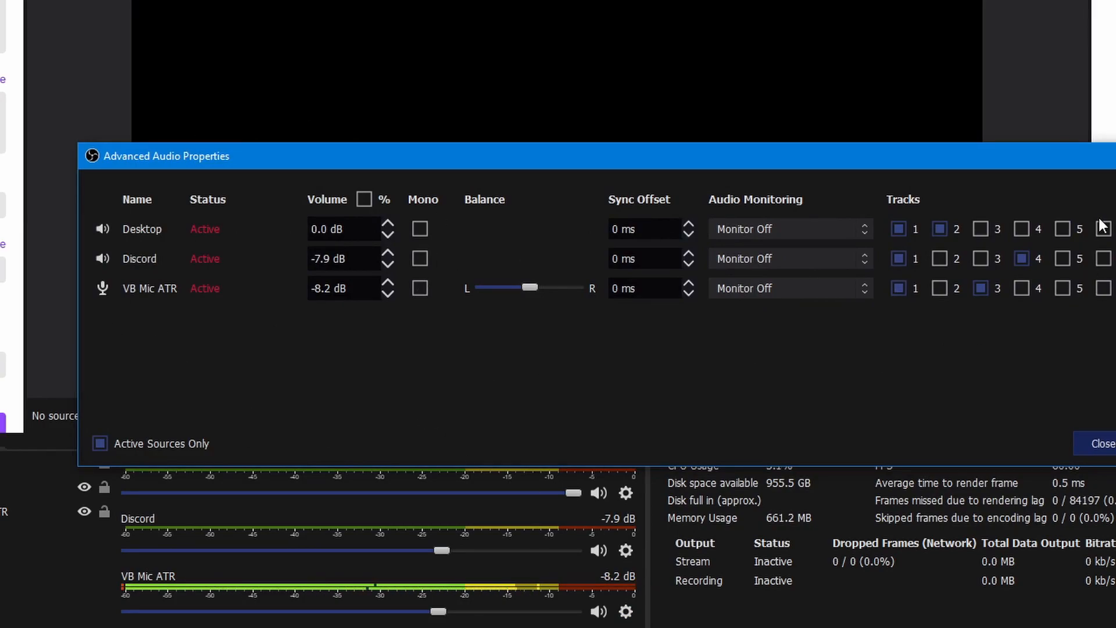
click(1065, 225)
click(1065, 259)
click(1060, 291)
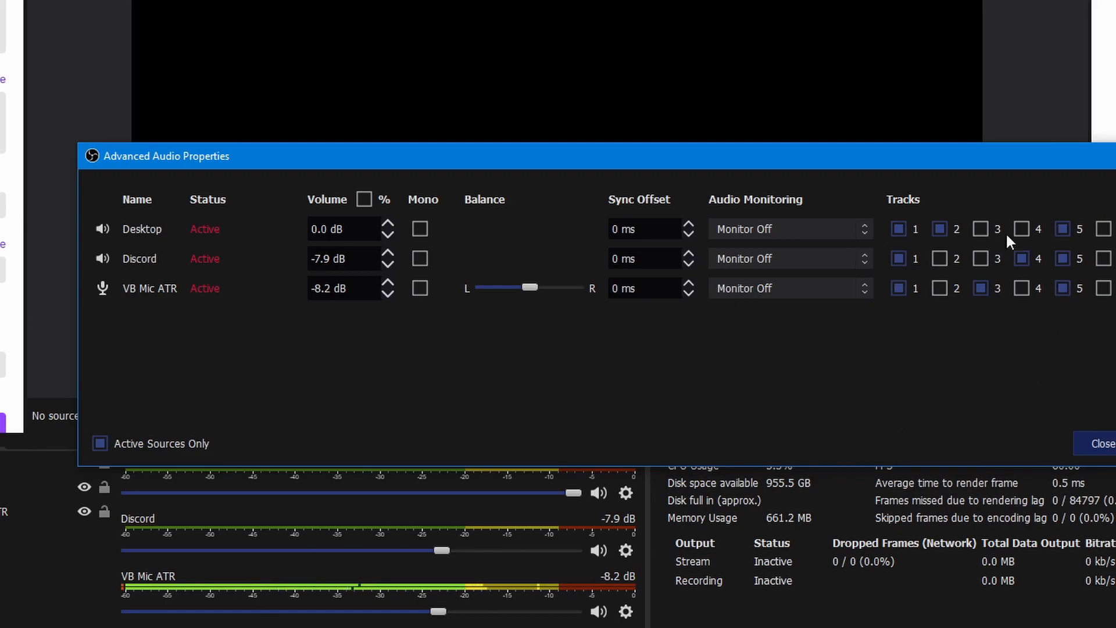
Disable track 5 for VB Mic ATR, Discord and Desktop, and close Advanced Audio Properties
click(1066, 288)
click(1065, 258)
click(1063, 230)
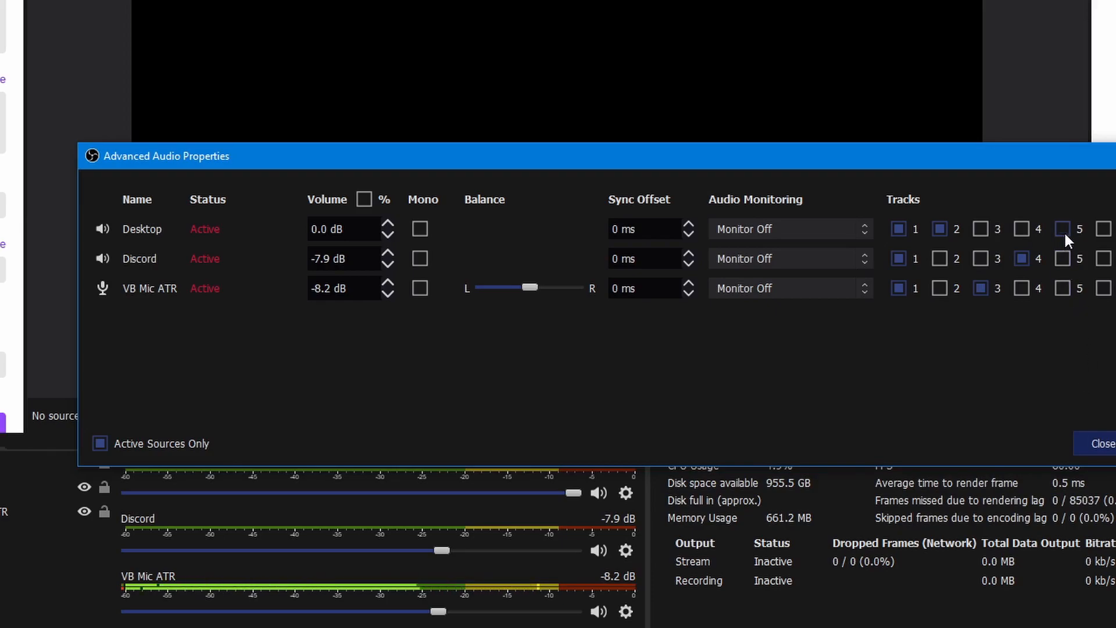
click(1085, 447)
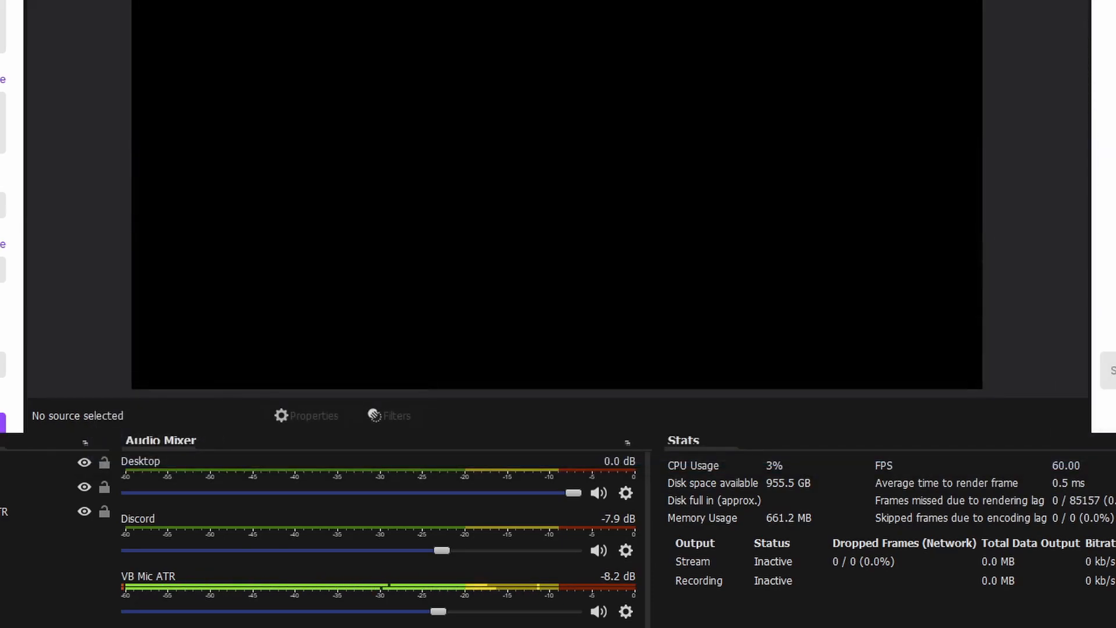
Reopen the Output settings and look at the streaming encoder choice
click(847, 626)
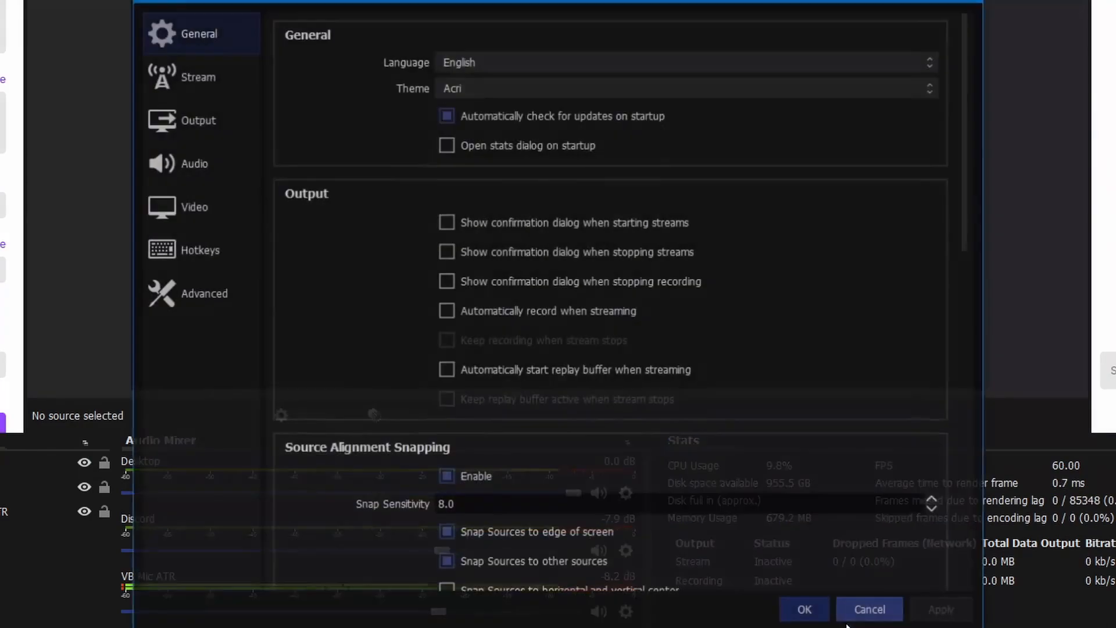
click(233, 123)
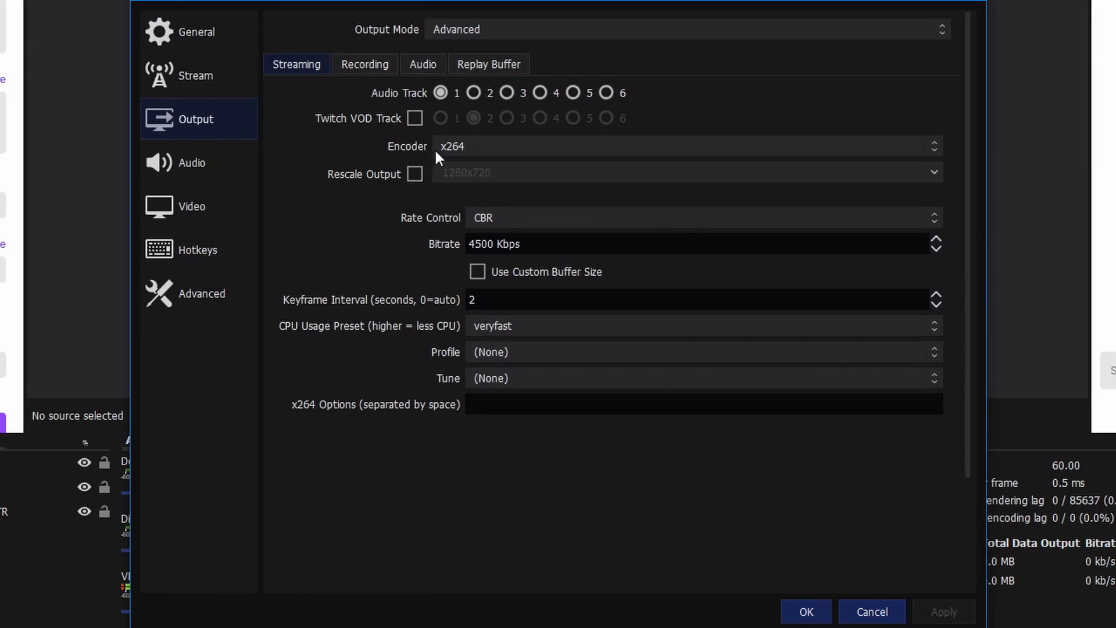
click(465, 144)
Set the Output (Scaled) Resolution to 1920x1080 in the video settings and apply it
click(218, 206)
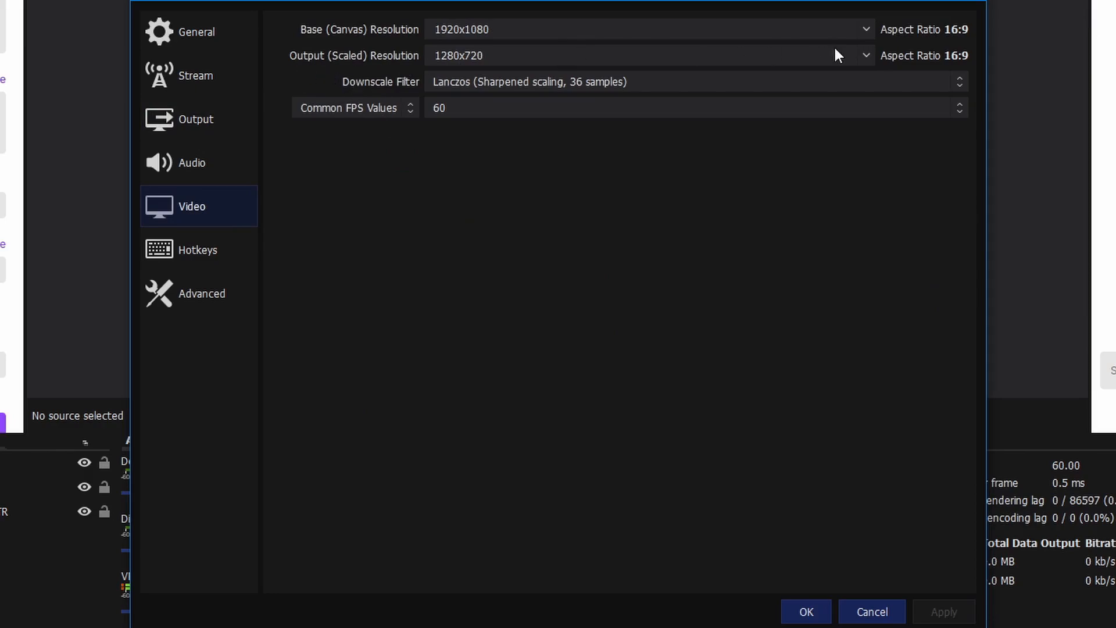
click(866, 55)
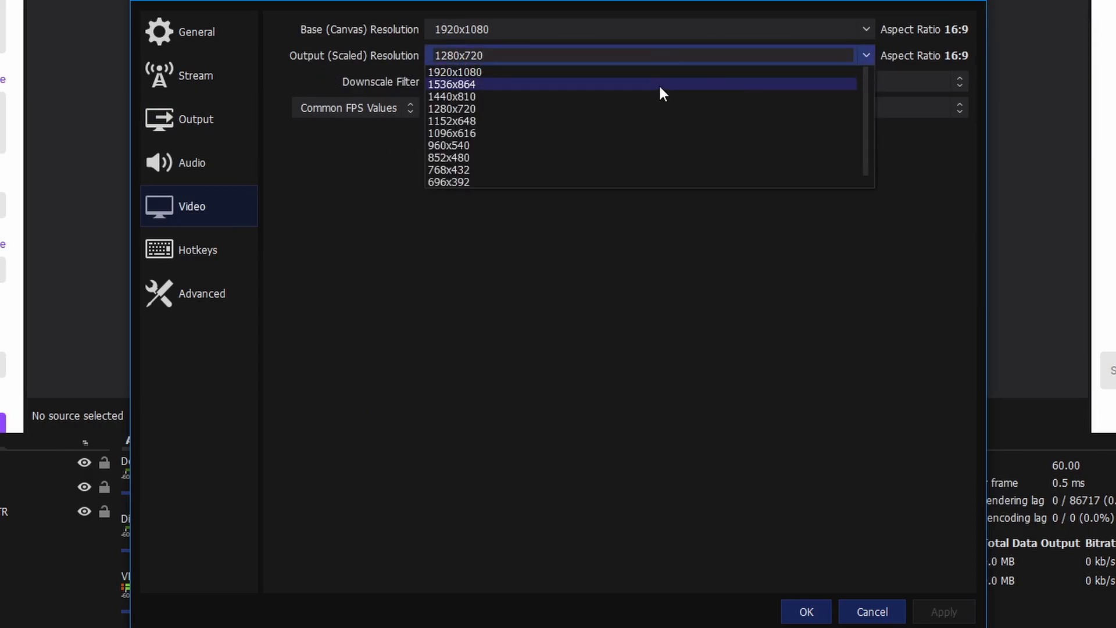
click(501, 72)
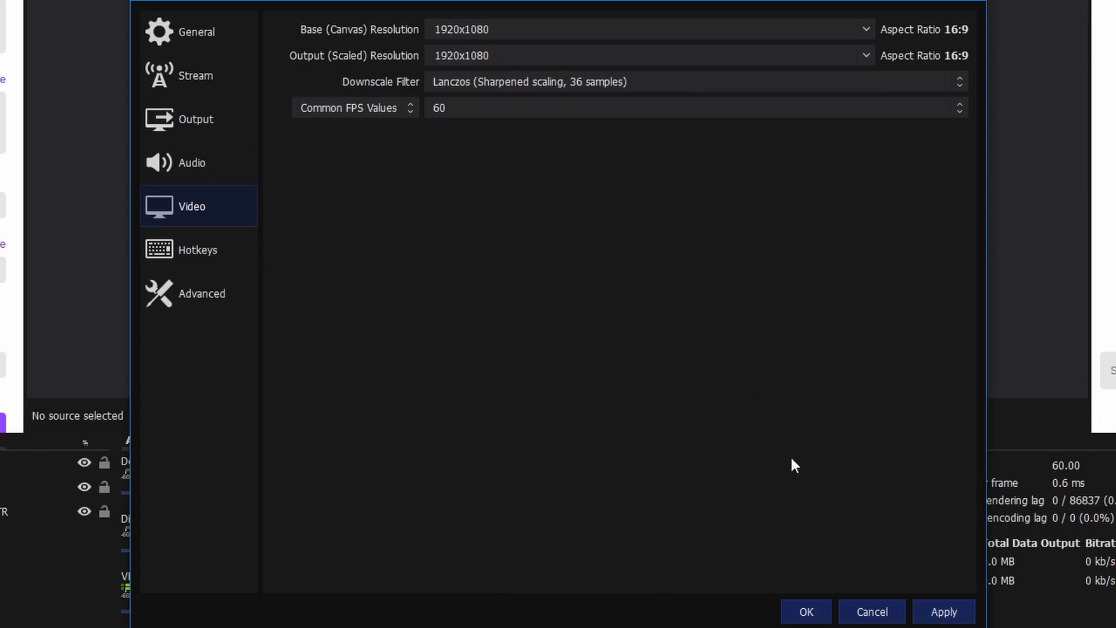
click(927, 612)
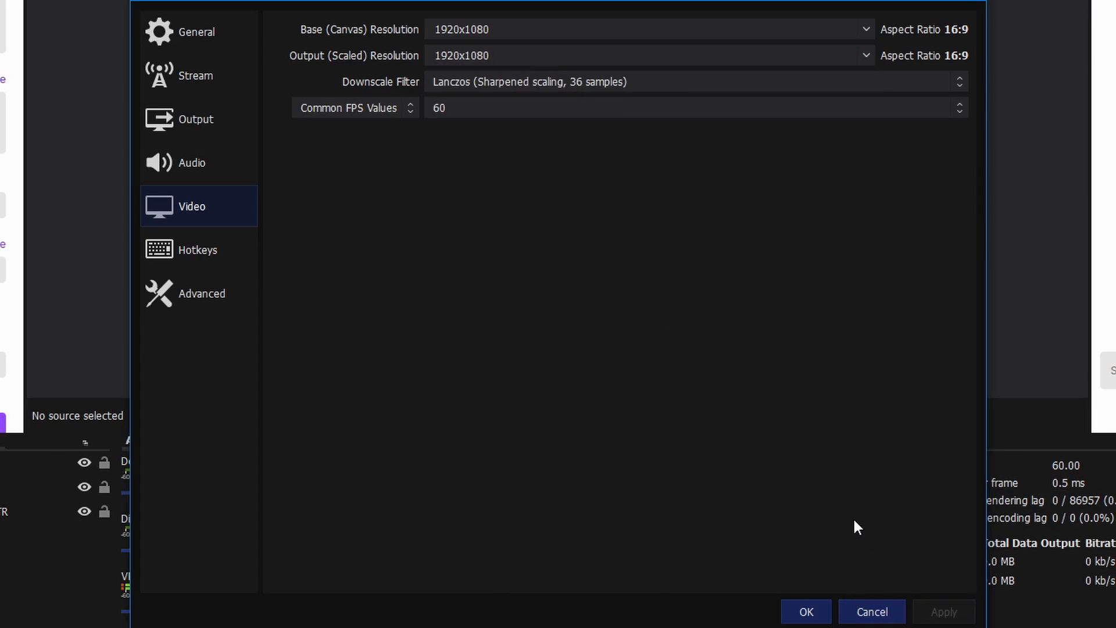
Enable Rescale Output at 1280x720 for the streaming output and apply it
click(237, 130)
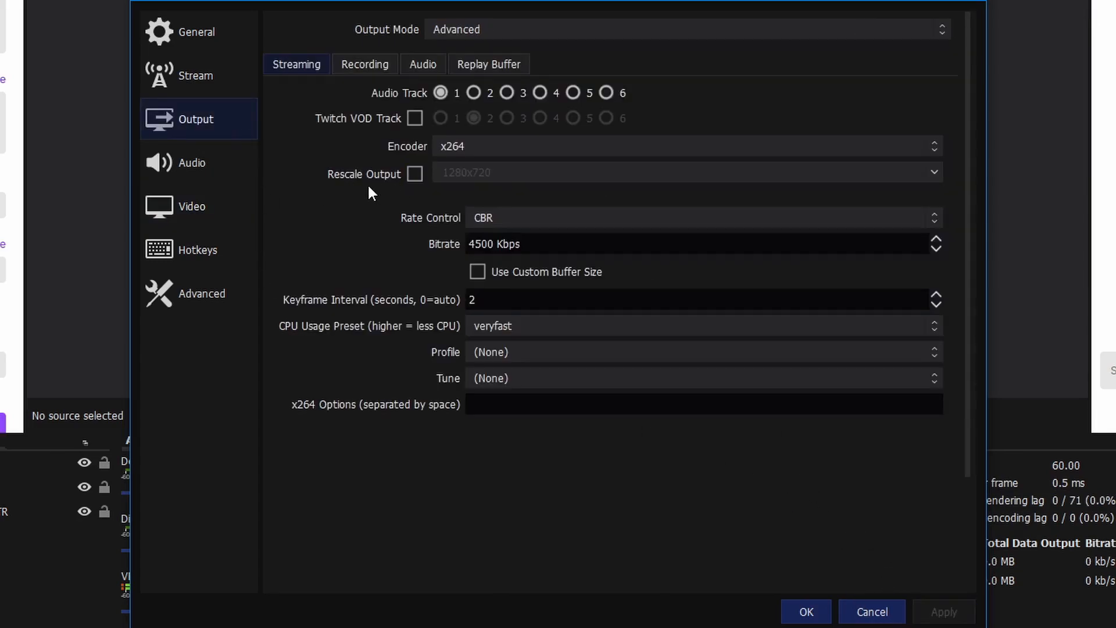
click(415, 175)
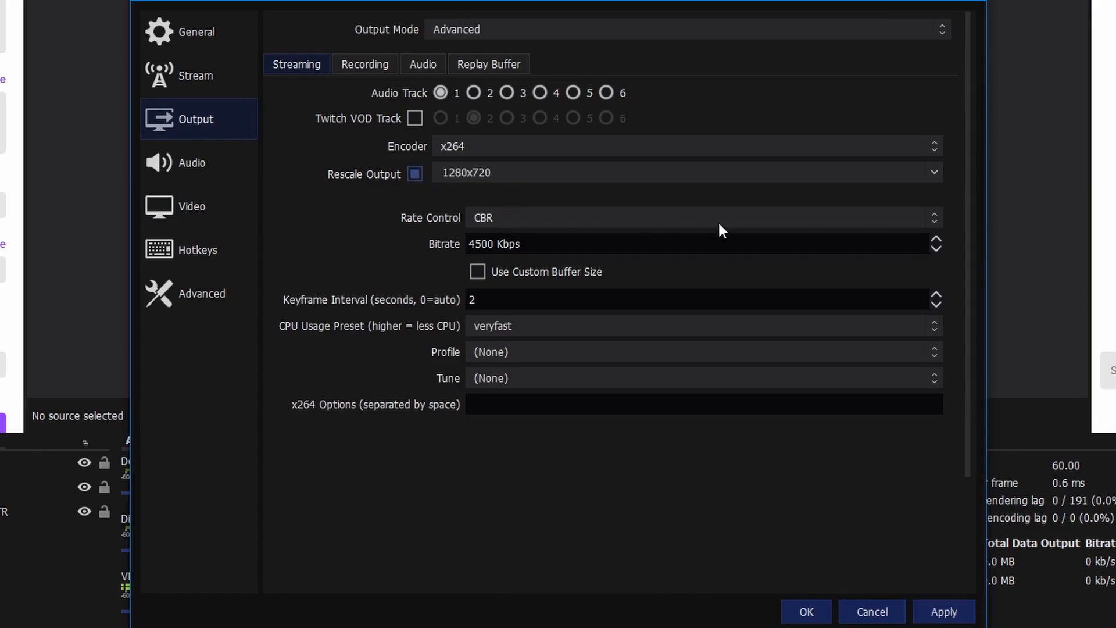
click(933, 605)
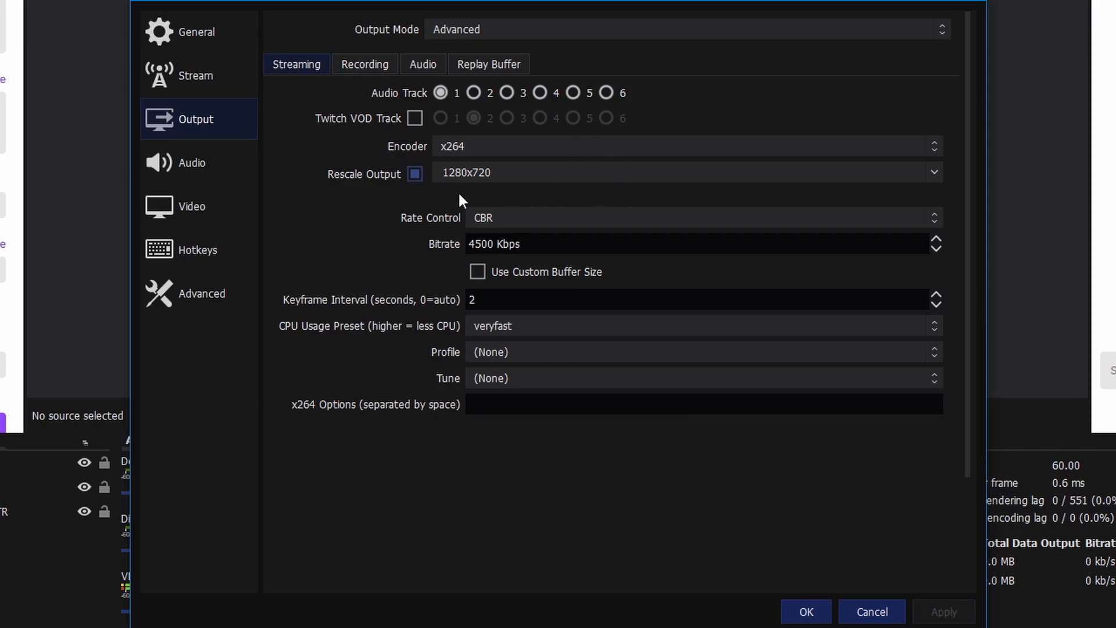
Disable Rescale Output for streaming and set the Output (Scaled) Resolution to 1280x720 in the video settings
click(414, 174)
click(208, 223)
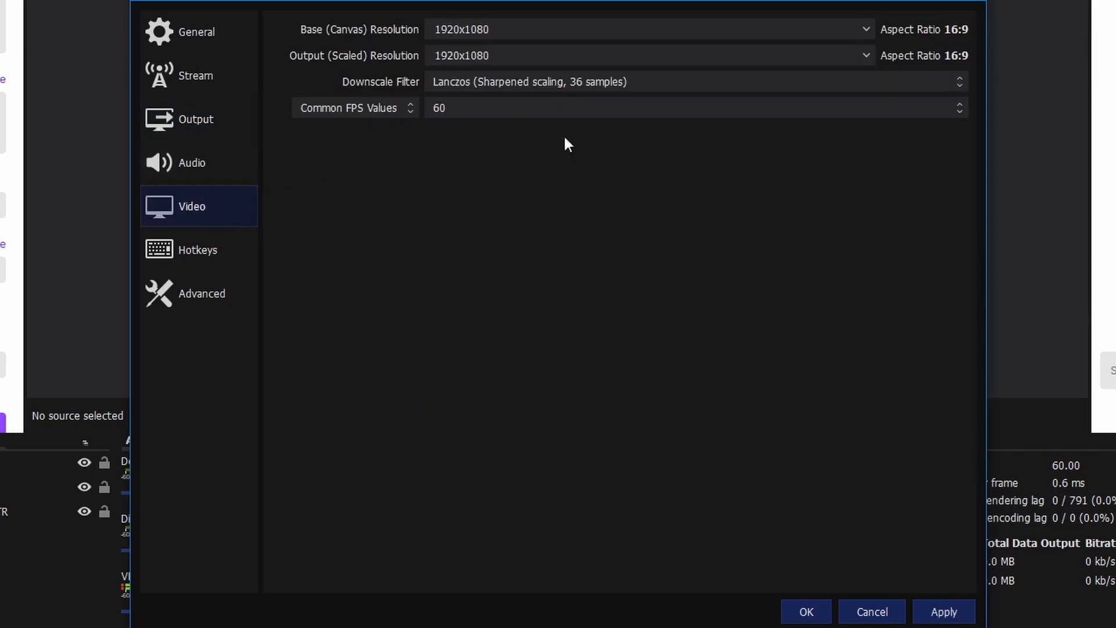
click(866, 55)
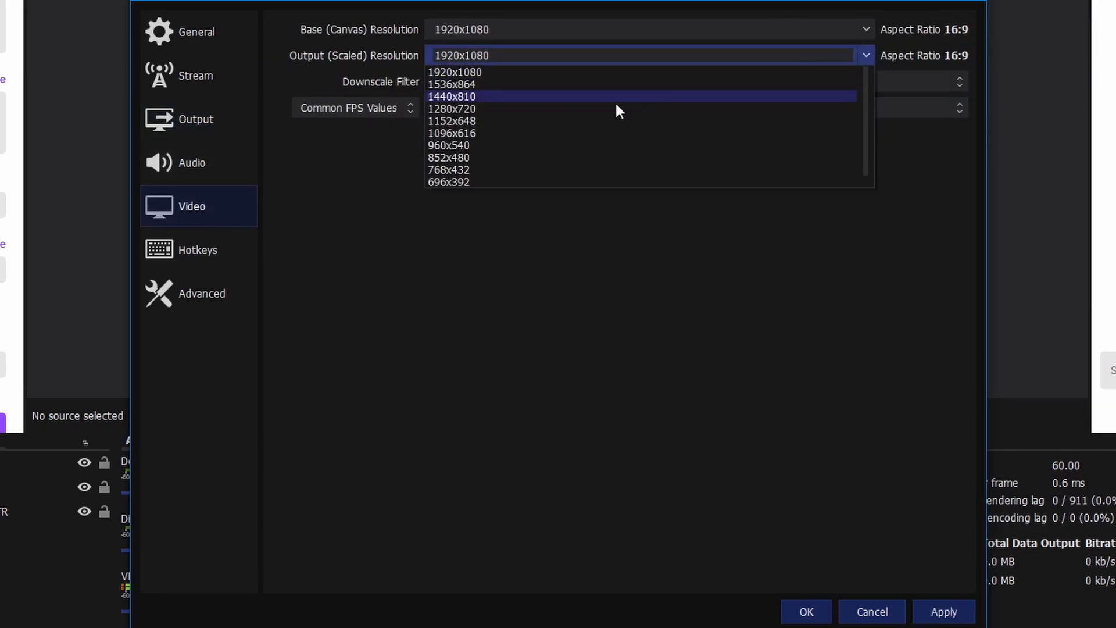
click(491, 107)
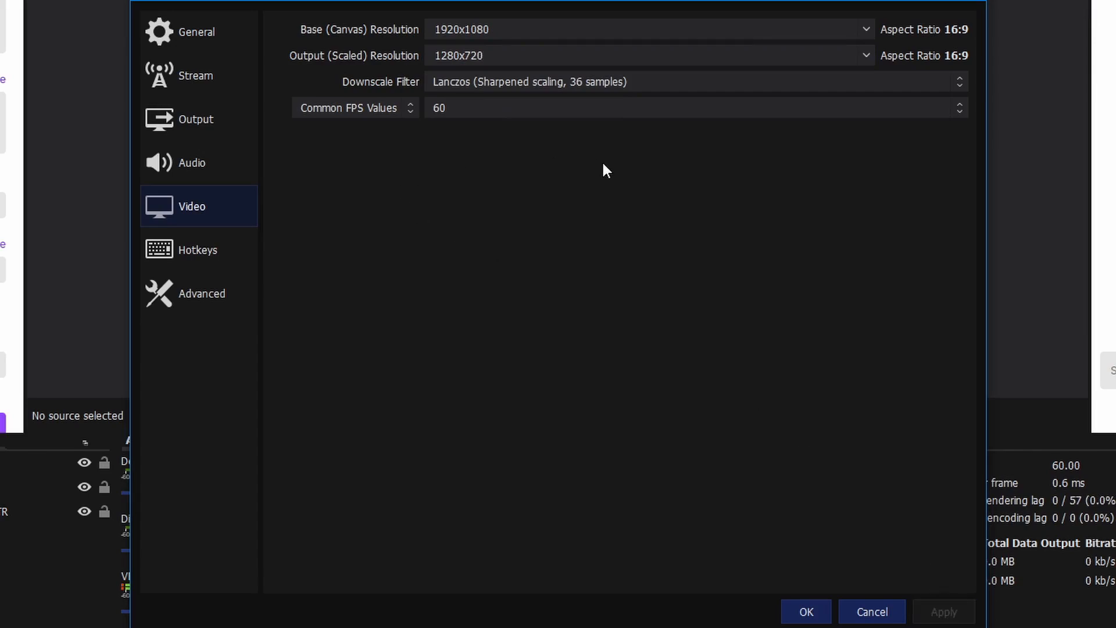
Return to the streaming output settings and examine the available Rate Control options, keeping CBR
click(164, 131)
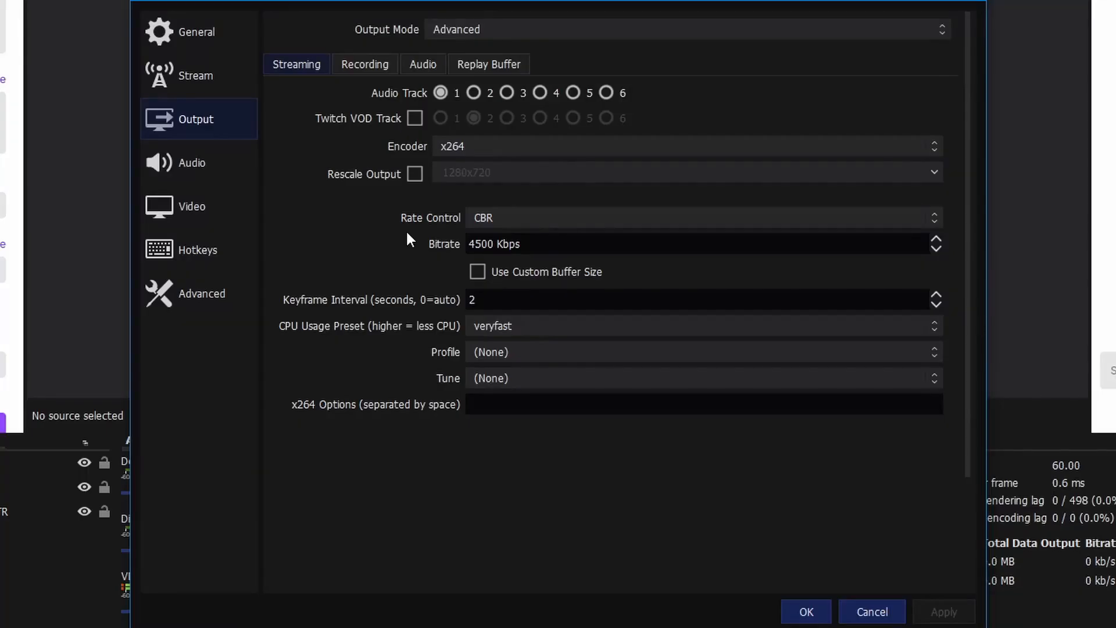
click(584, 216)
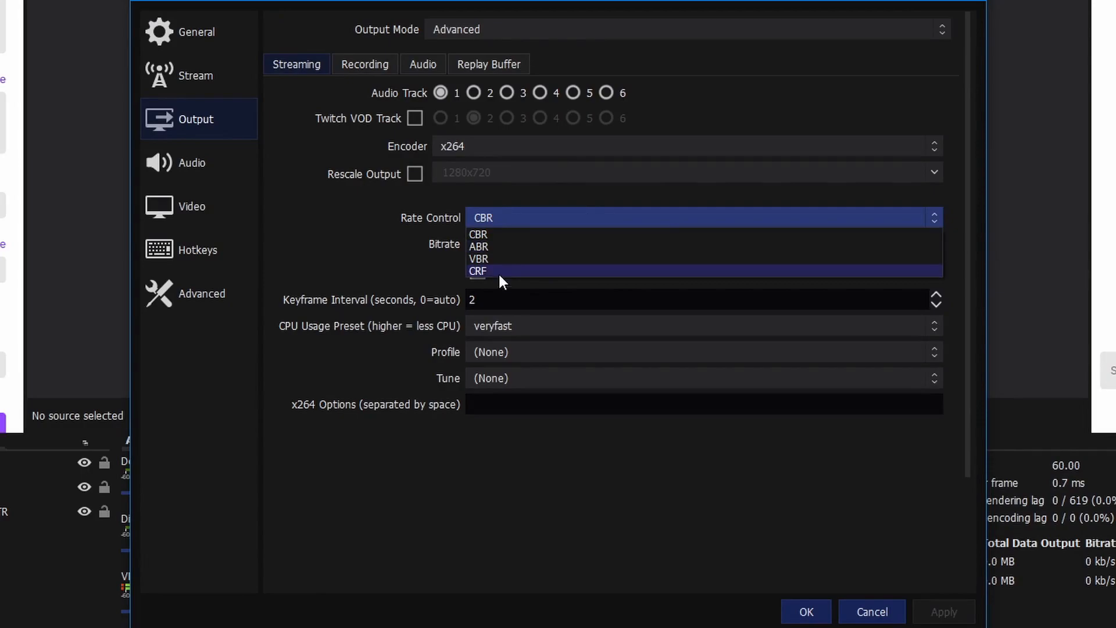
click(395, 264)
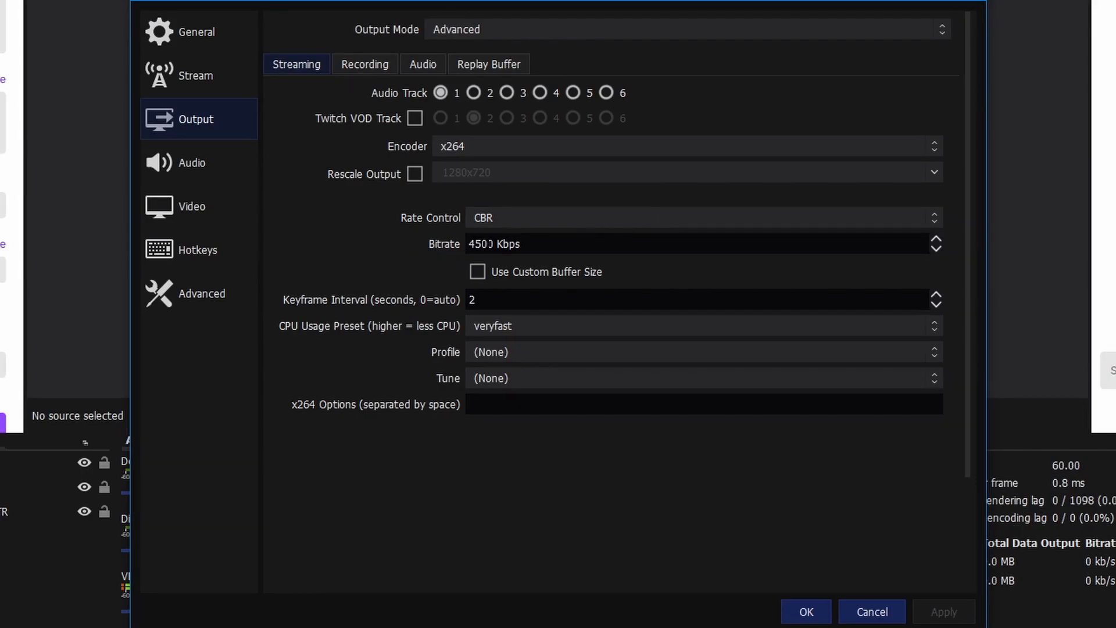
Set the streaming bitrate to 6000 Kbps and compare it with Twitch's maximum video bitrate in the Stream settings
double_click(510, 244)
key(BackSpace)
key(BackSpace)
key(BackSpace)
key(BackSpace)
key(BackSpace)
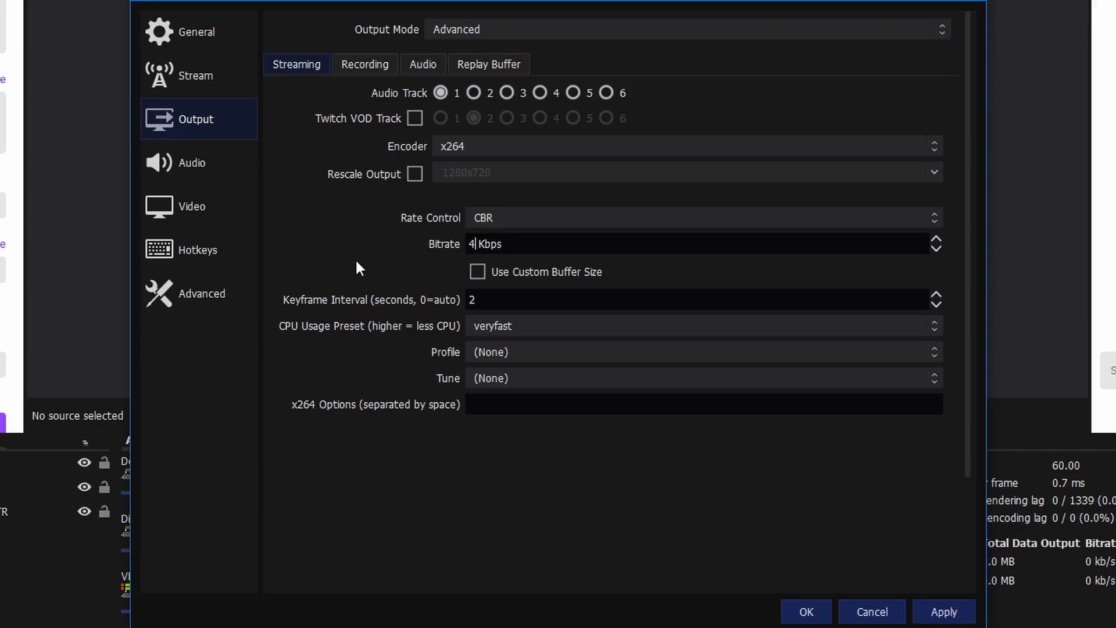
text(6000)
click(210, 83)
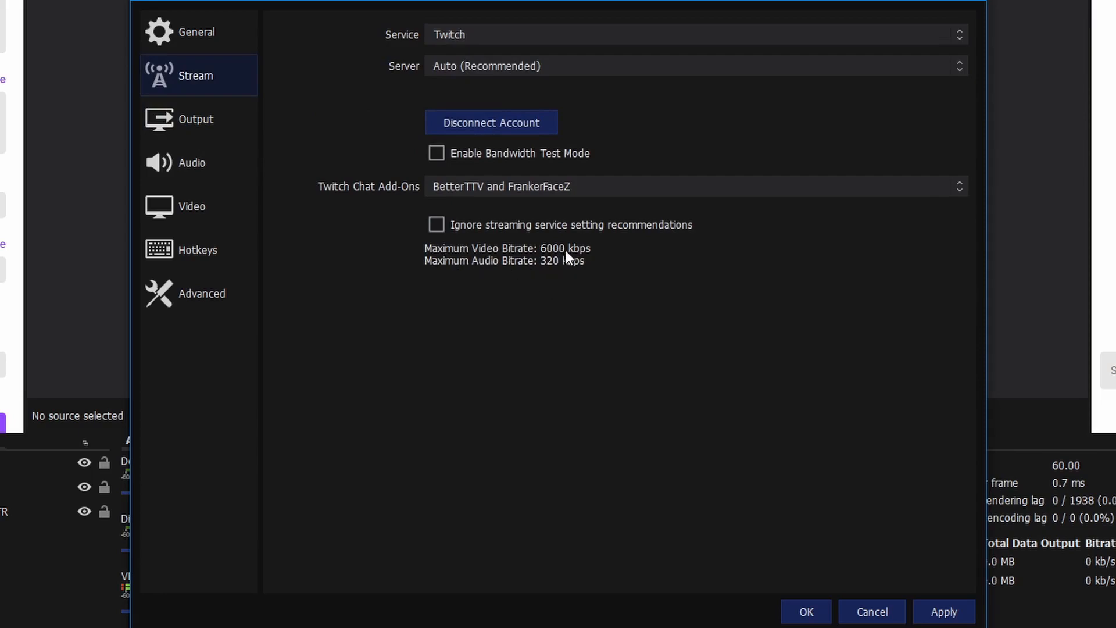
click(208, 115)
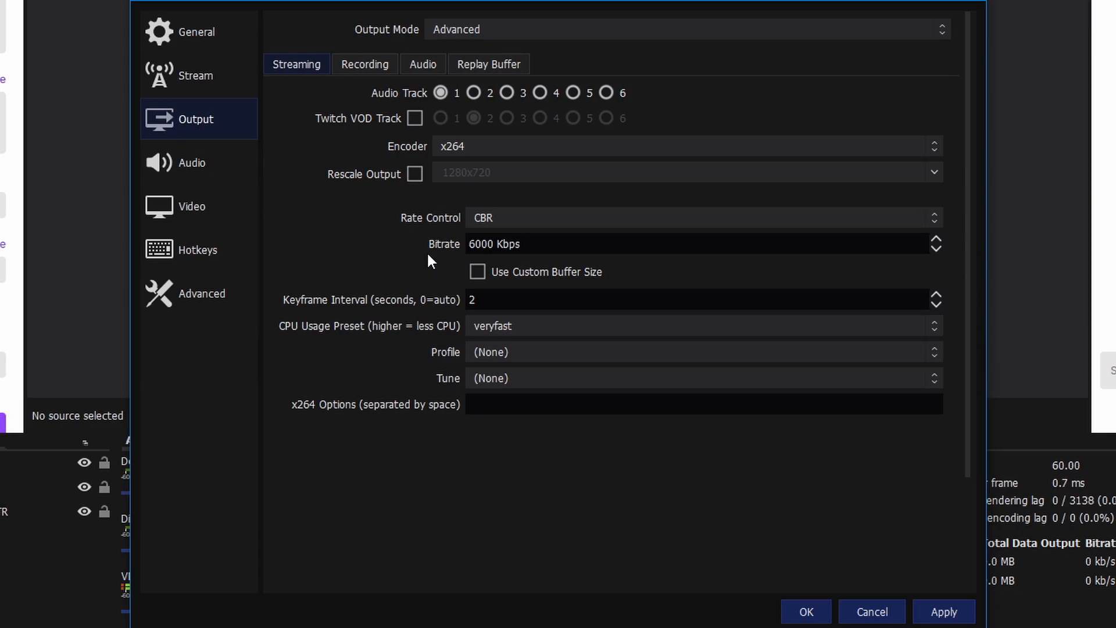
Set the streaming bitrate to 4500 Kbps, keeping the keyframe interval at 2
click(472, 246)
text(4)
key(BackSpace)
text(3)
key(Right)
text(50)
text(5)
click(470, 300)
Try the ultrafast CPU Usage Preset for streaming and switch it back to veryfast
click(519, 327)
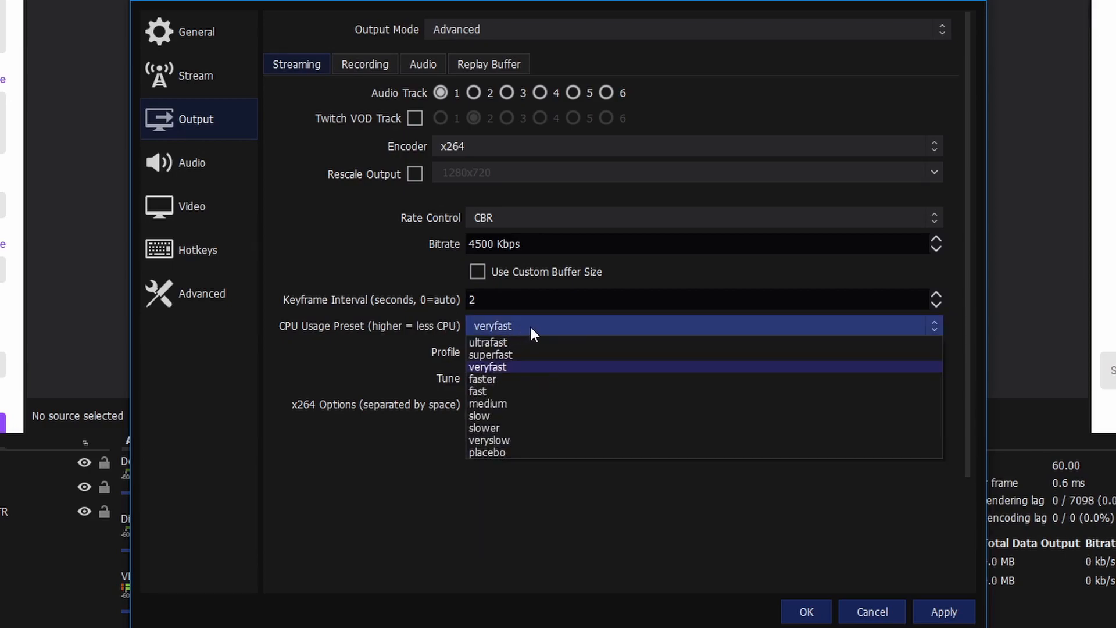
click(507, 344)
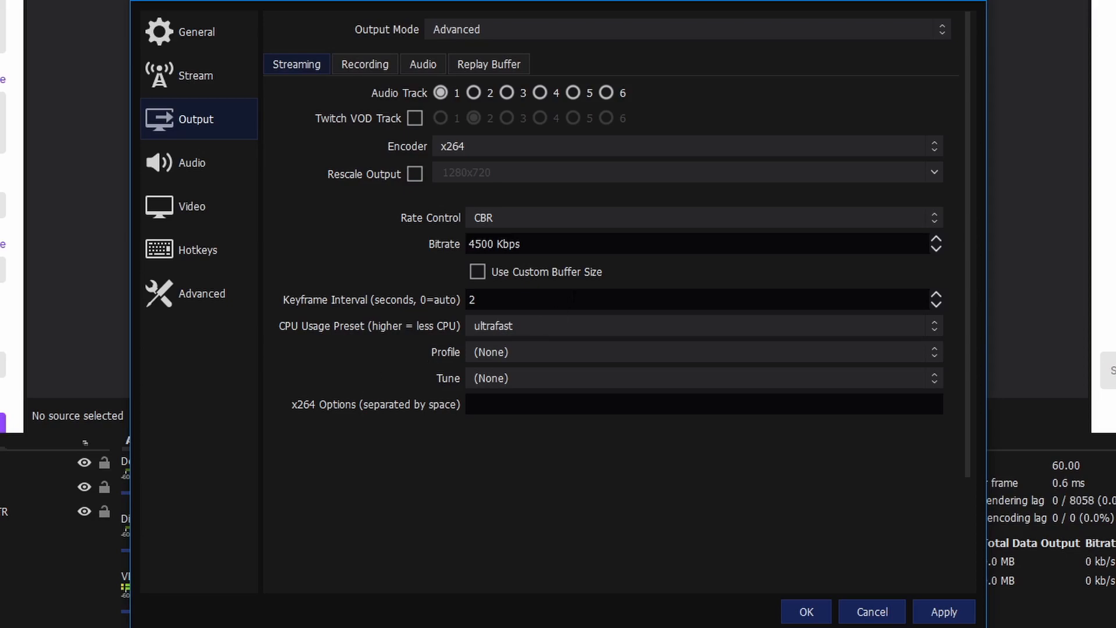
click(551, 320)
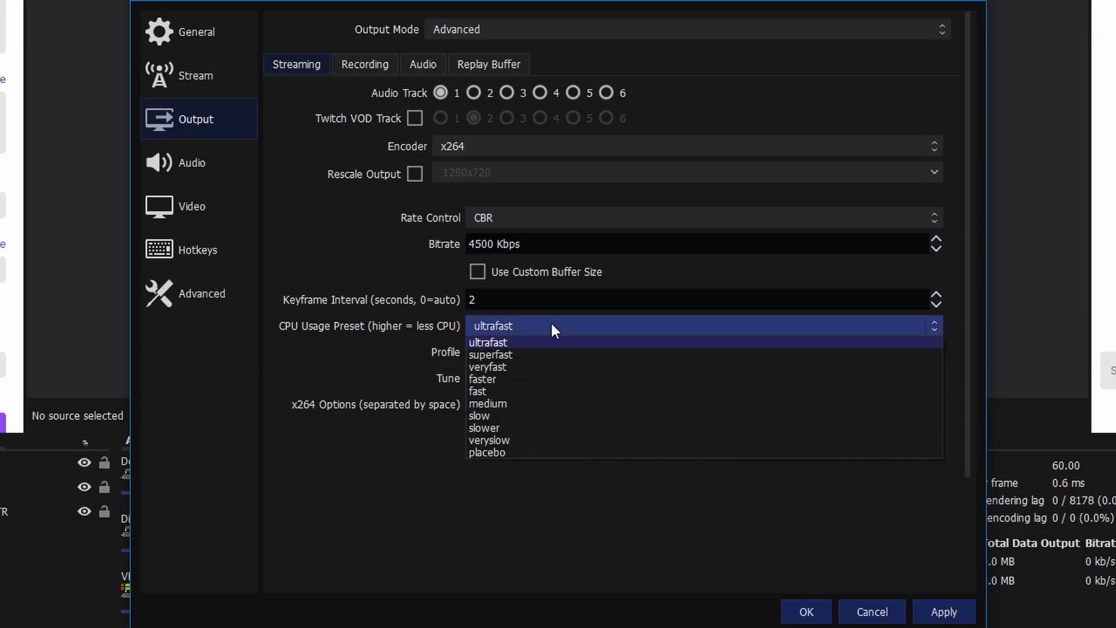
click(517, 367)
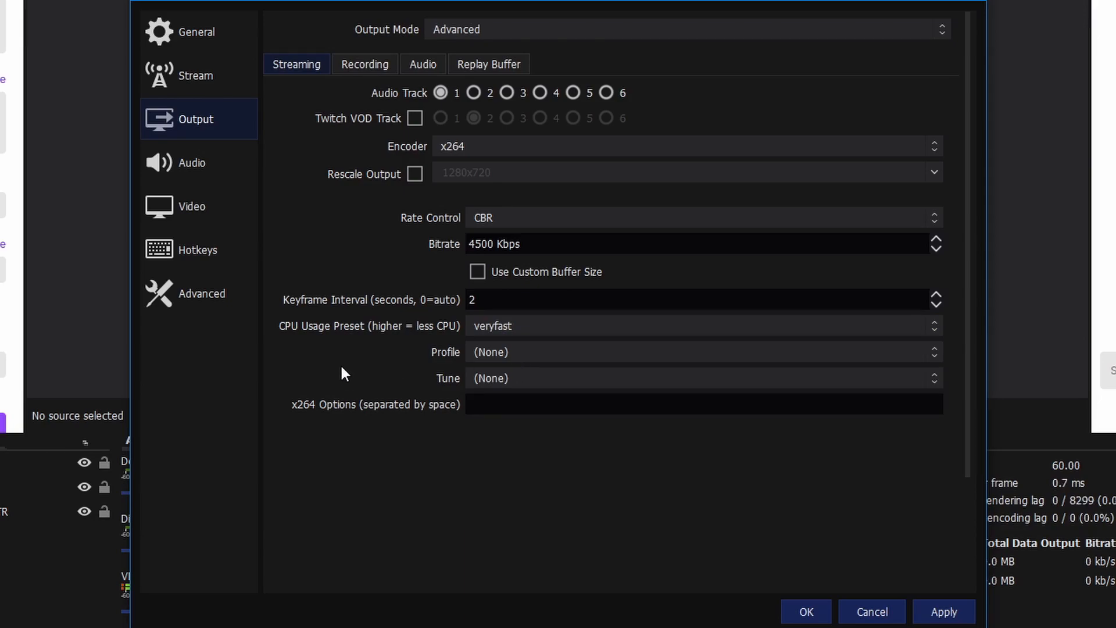
Try the faster CPU Usage Preset for streaming and switch it back to veryfast
click(554, 323)
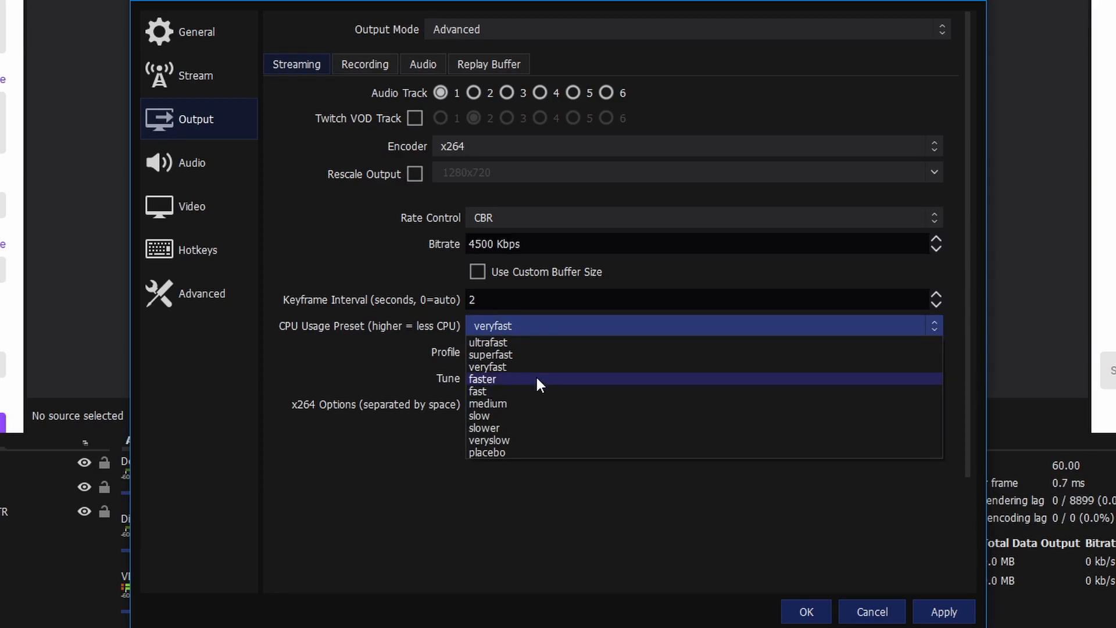
click(536, 378)
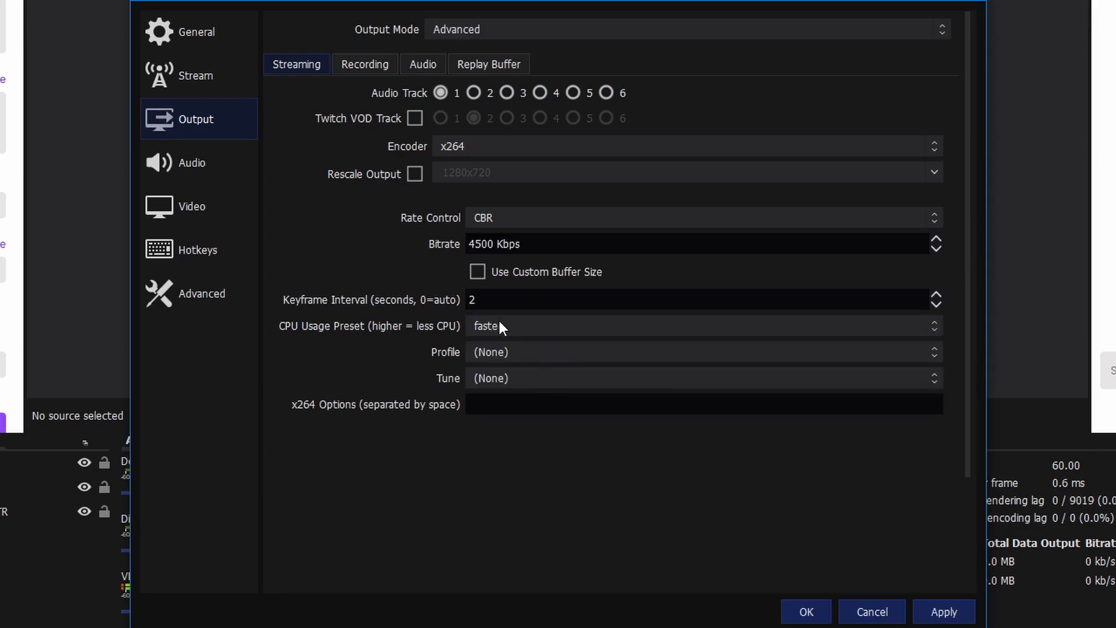
click(498, 317)
click(496, 367)
Try the superfast CPU Usage Preset for streaming and switch it back to veryfast
click(527, 318)
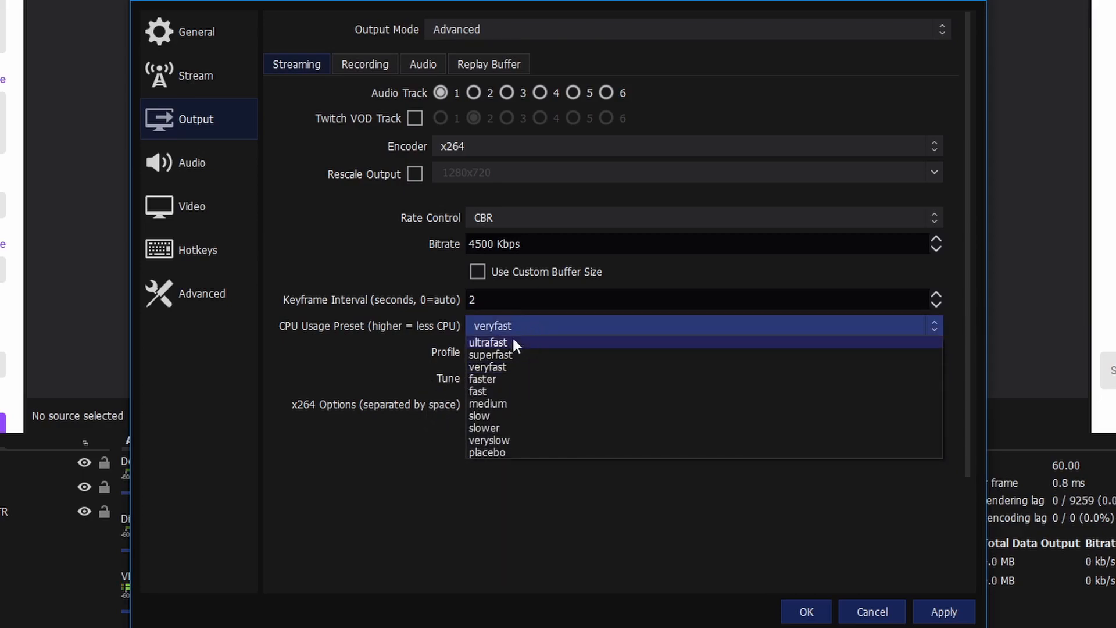
click(485, 356)
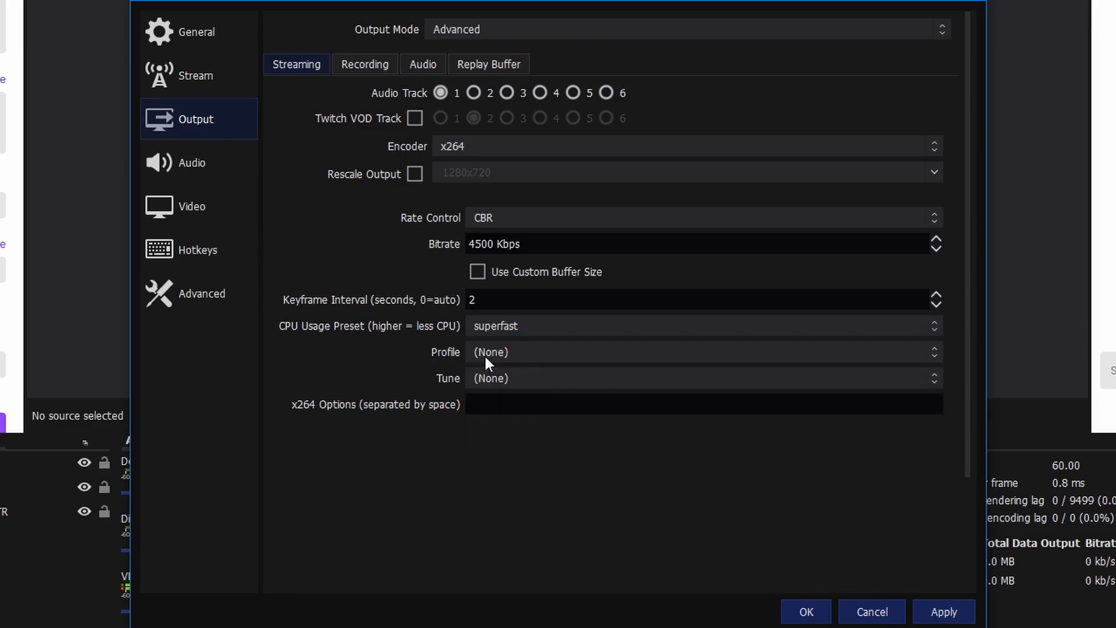
click(515, 326)
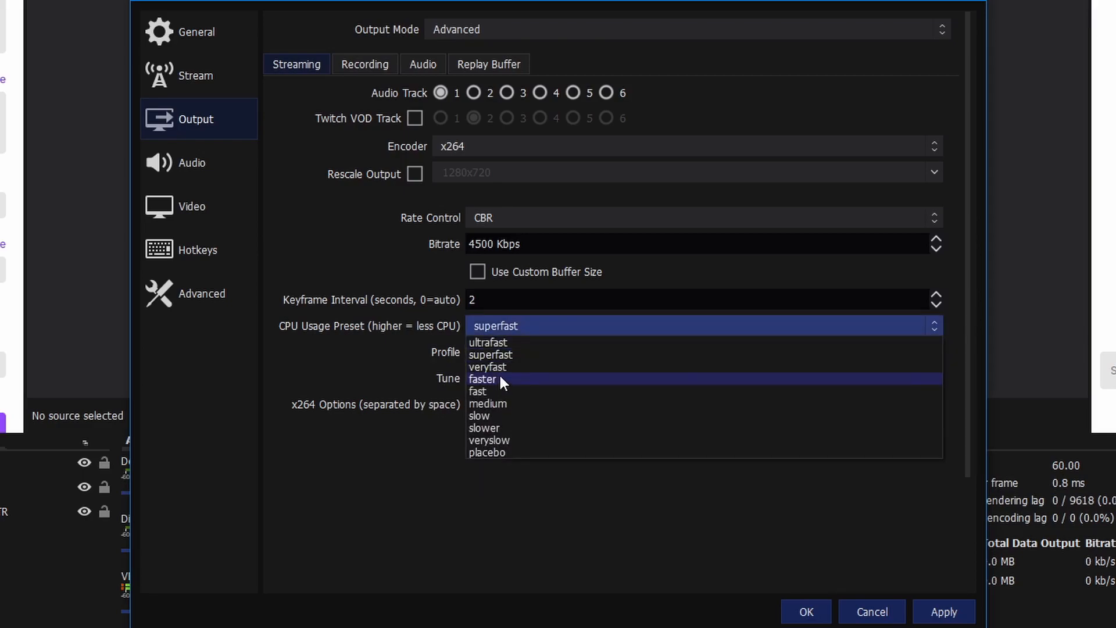
click(491, 366)
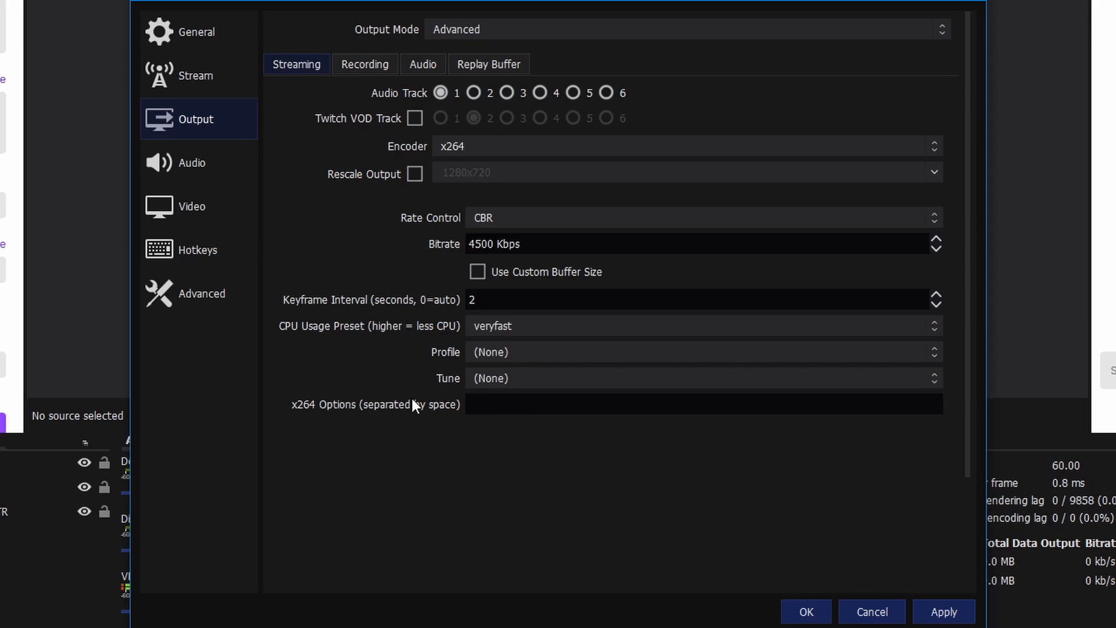
Review the CPU Usage Preset options for x264 and keep veryfast
click(518, 325)
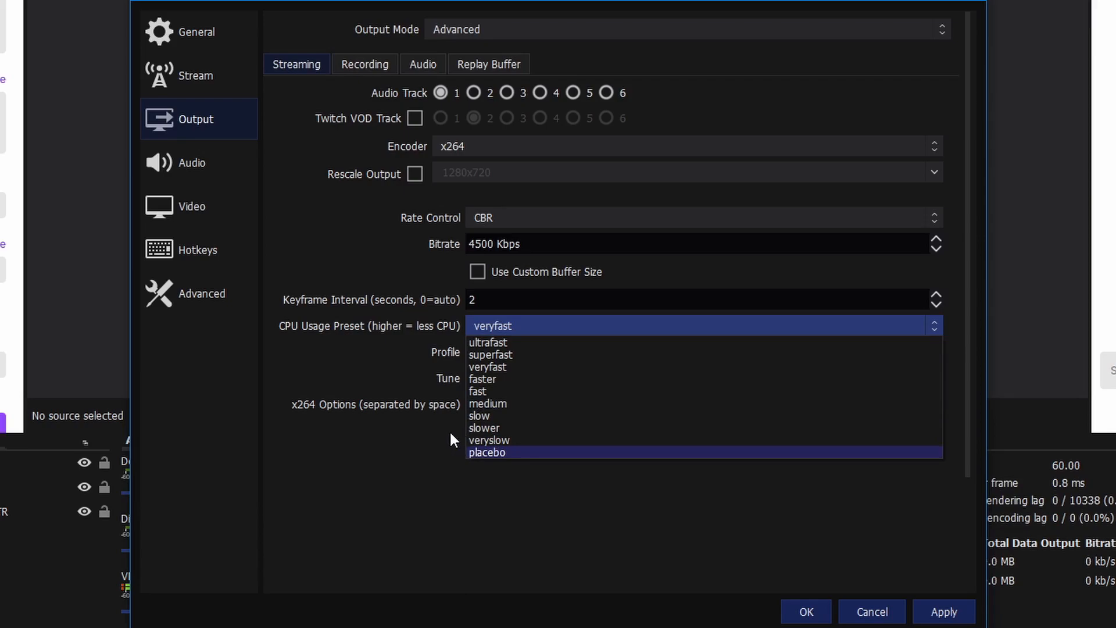
click(389, 351)
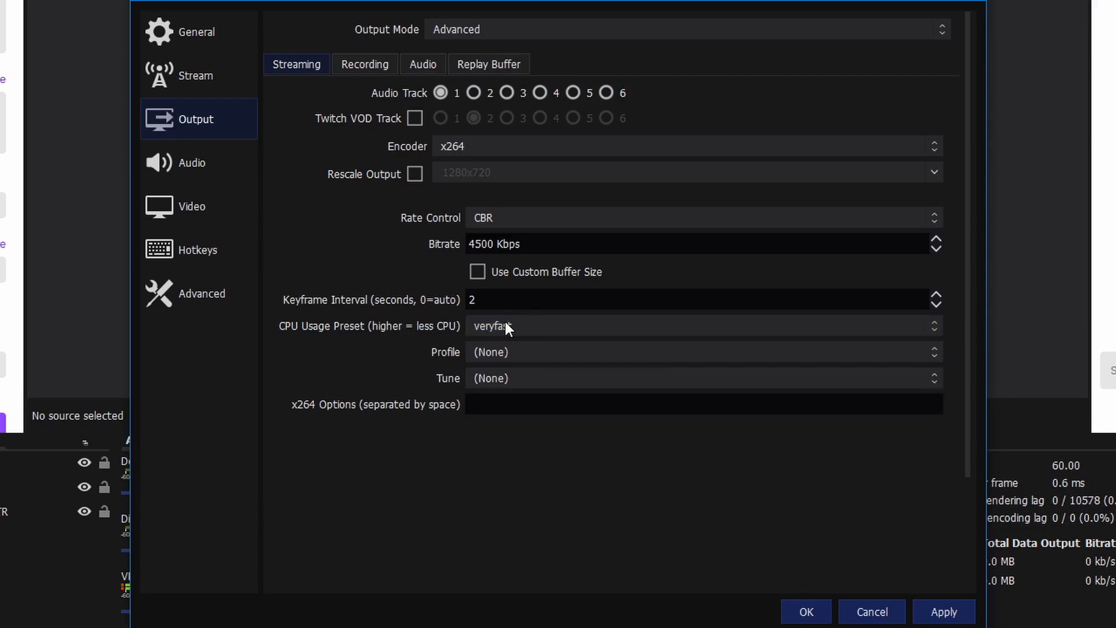
click(532, 324)
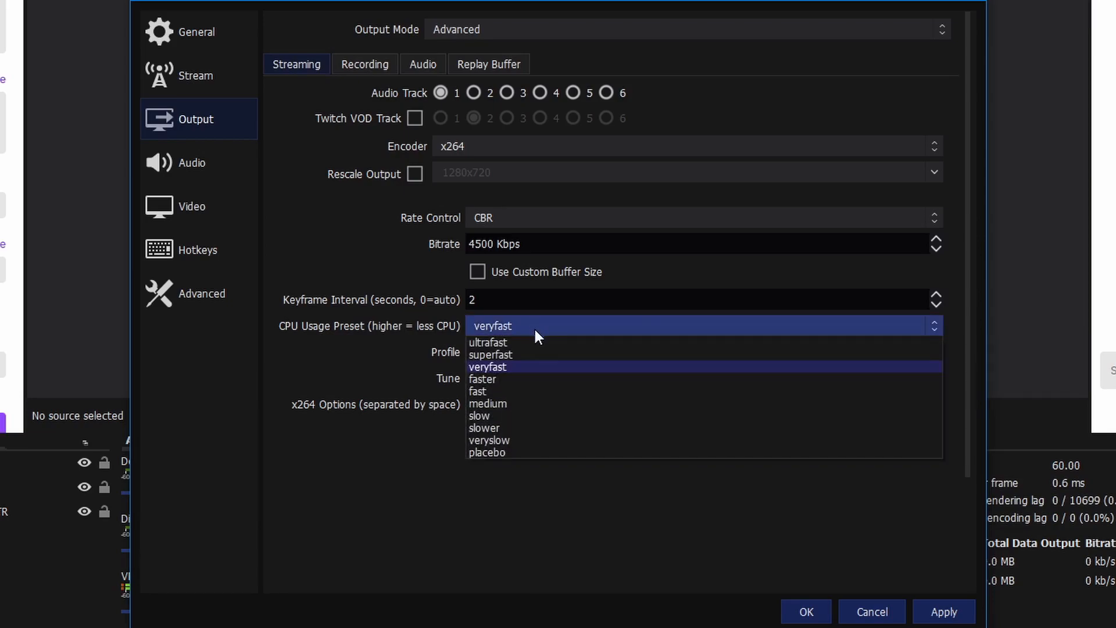
click(514, 366)
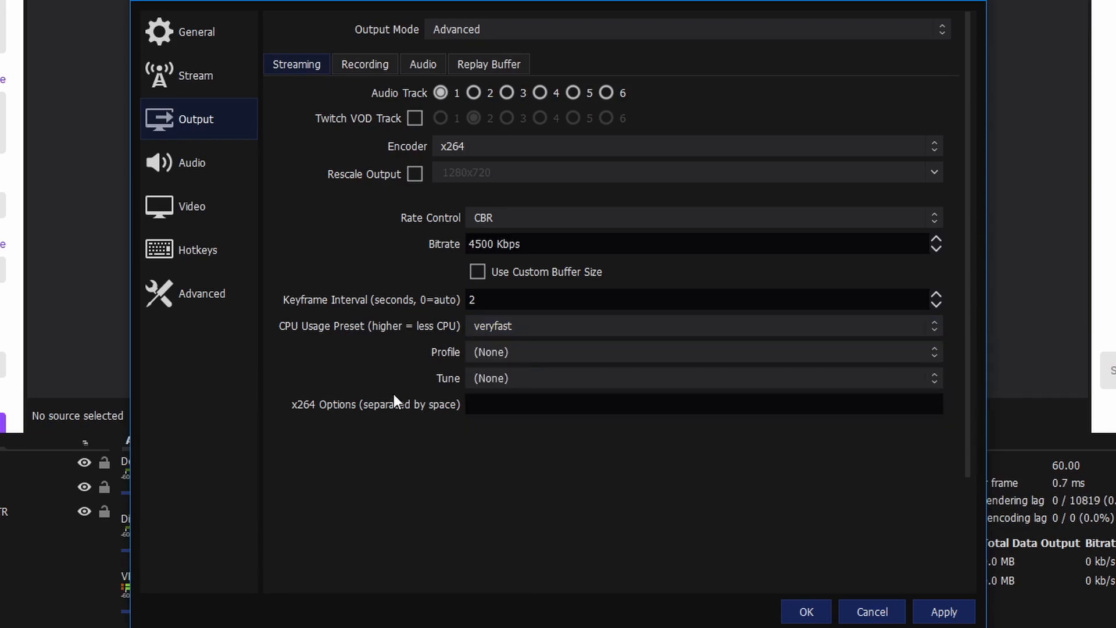
Set the x264 streaming profile to high and apply the settings
click(514, 349)
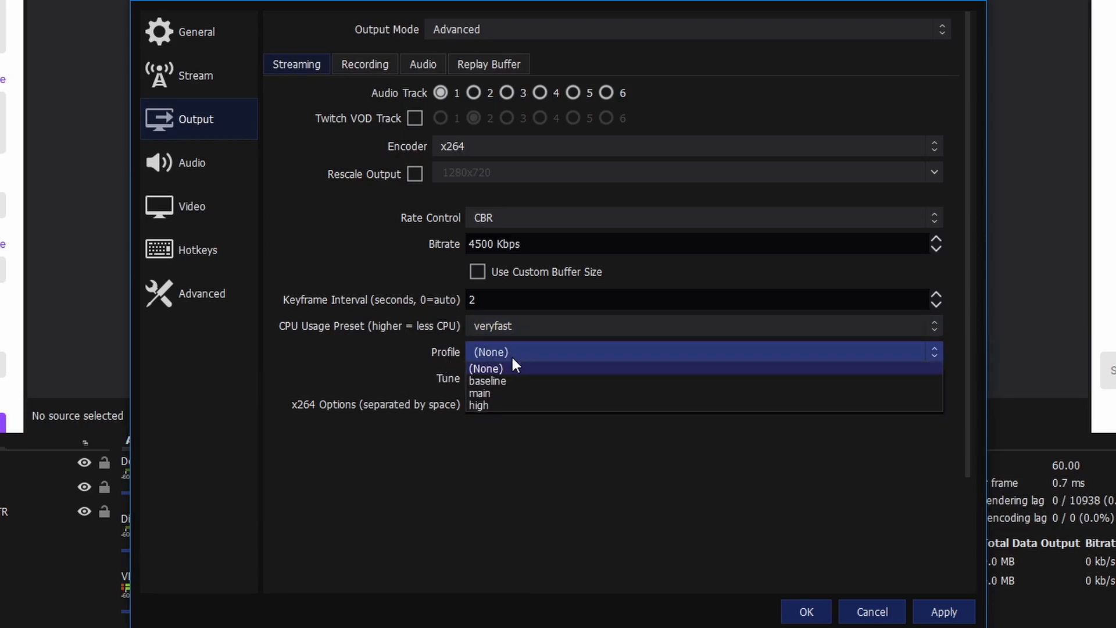
click(488, 401)
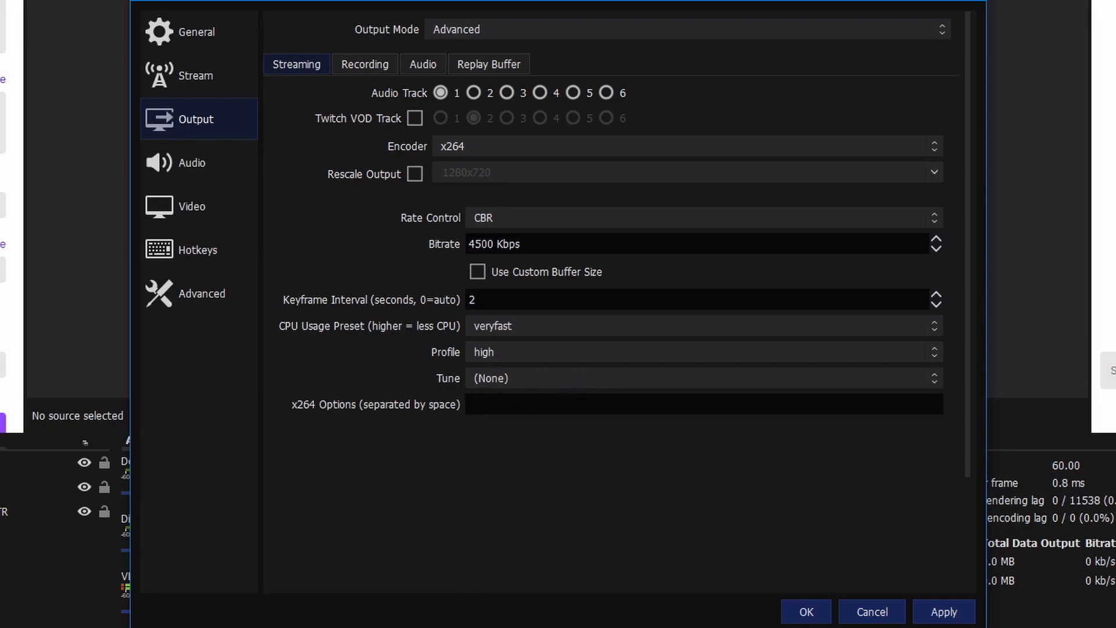
click(936, 607)
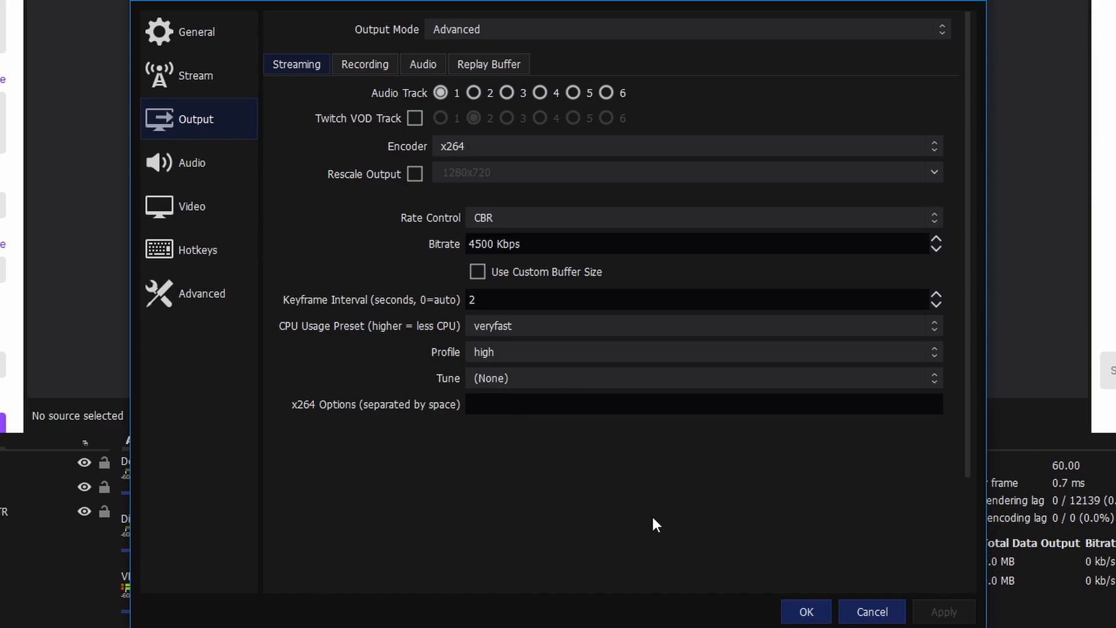
Use NVIDIA NVENC H.264 (new) as the streaming encoder
click(492, 146)
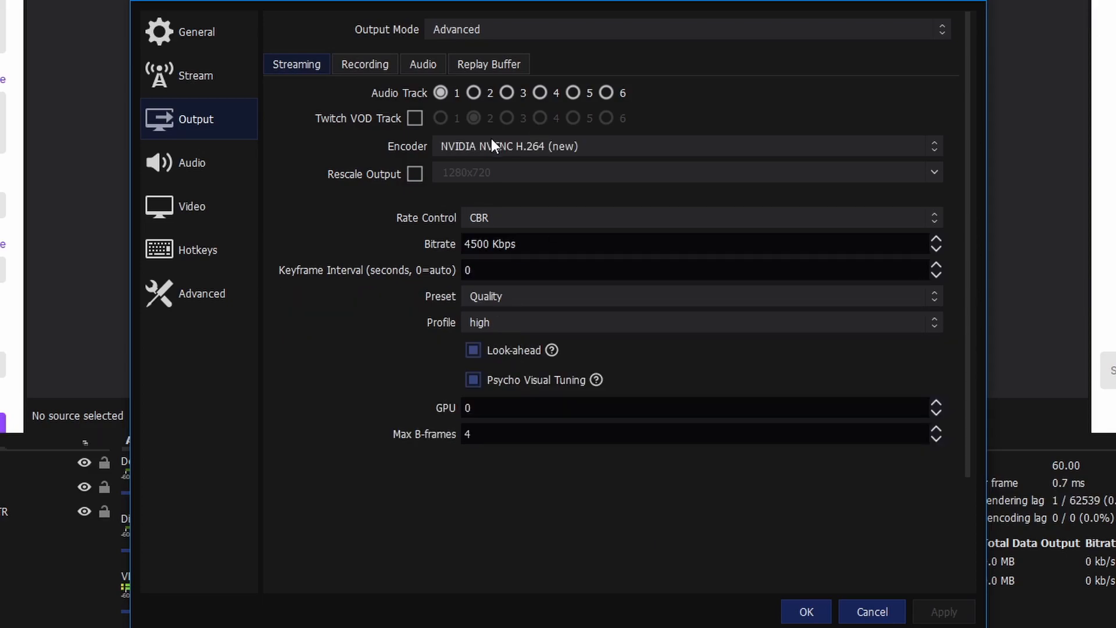
click(486, 144)
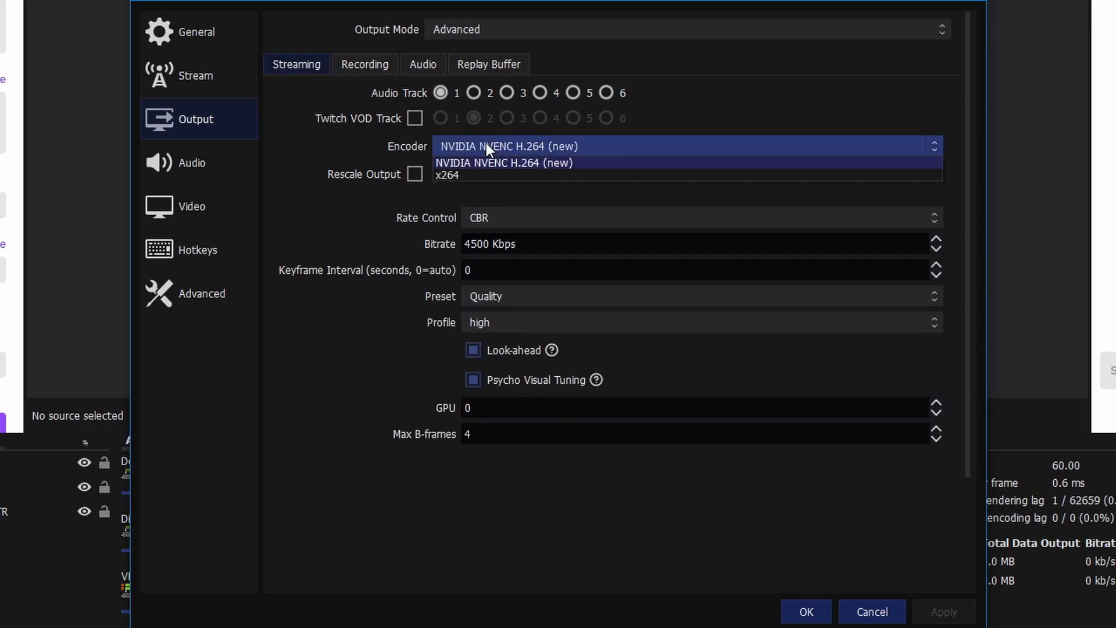
click(340, 373)
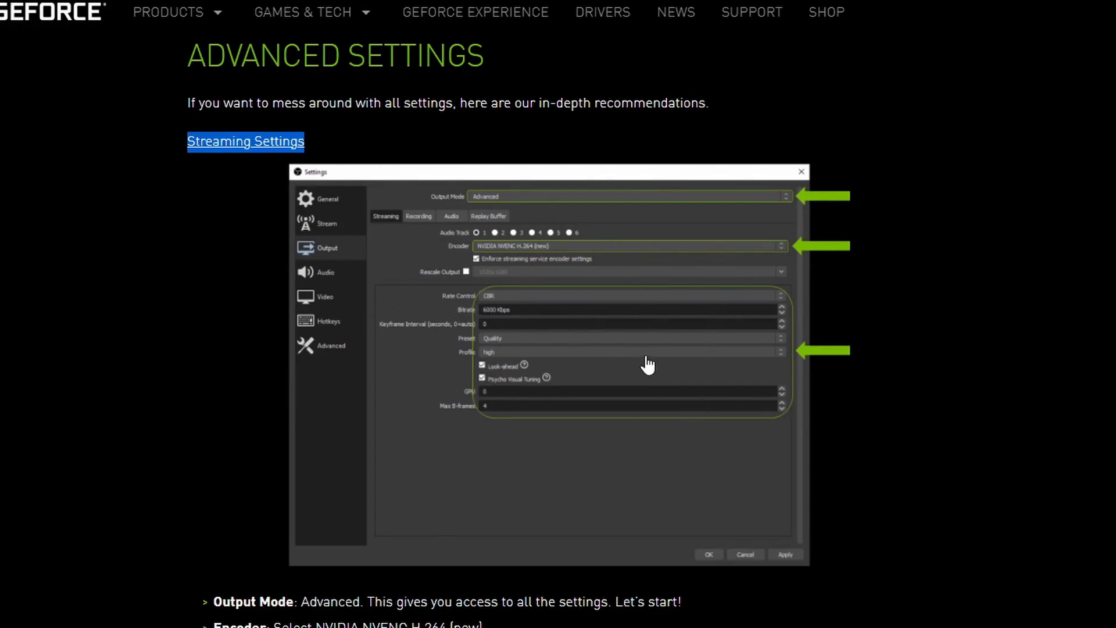
Examine the recommended advanced streaming settings in NVIDIA's GeForce guide, including the enlarged settings screenshot and the explanation of each option
click(350, 132)
drag(350, 132, 186, 156)
click(539, 297)
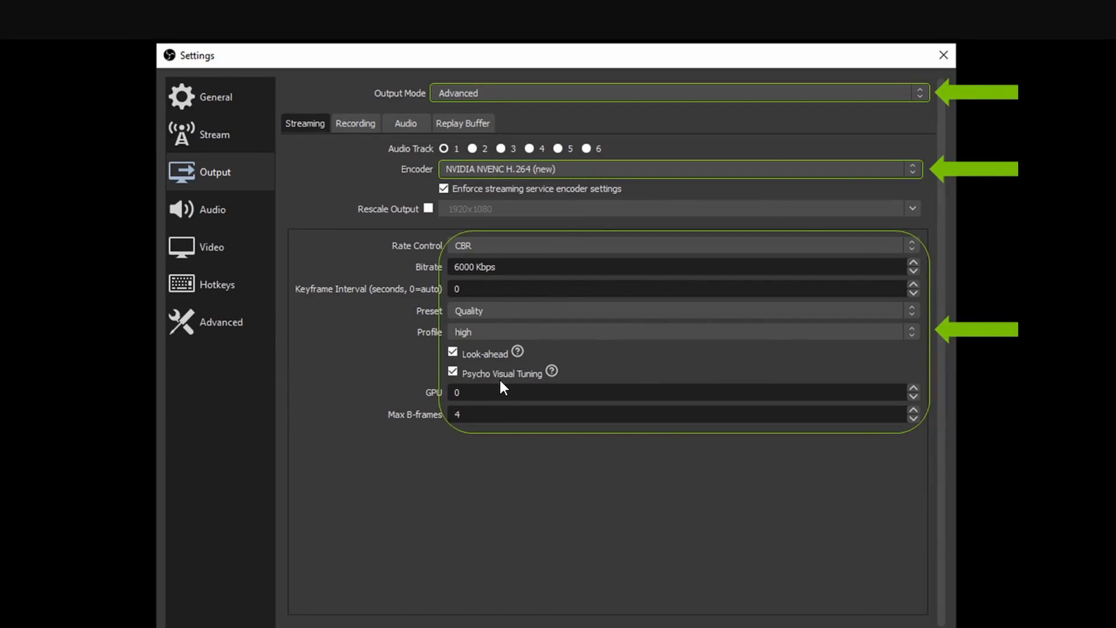
key(Escape)
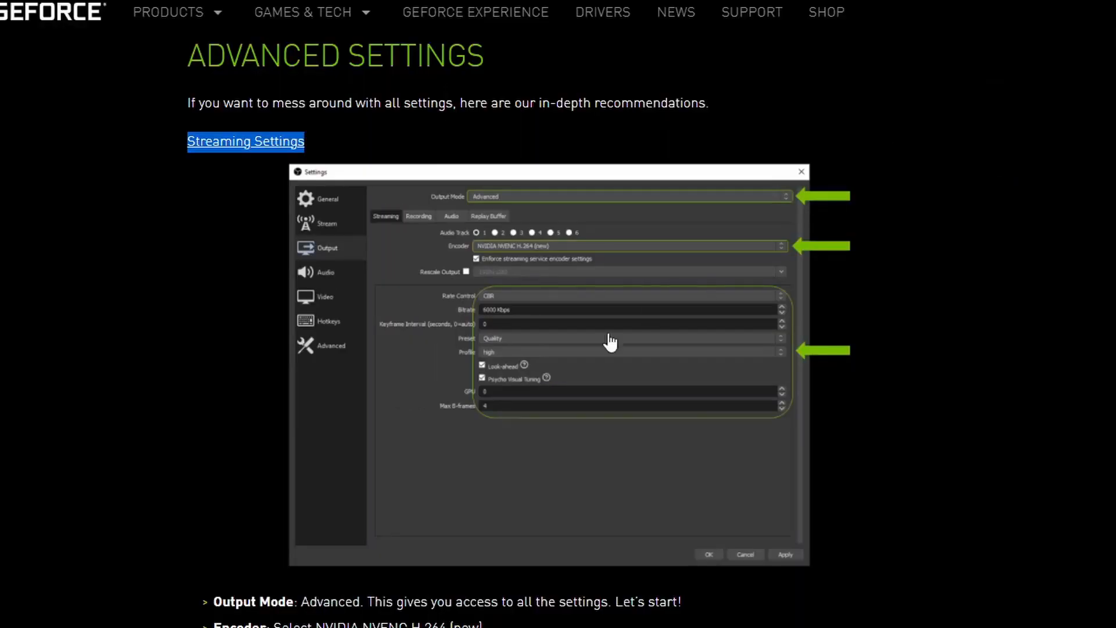
scroll(663, 448, down, 6)
scroll(558, 314, down, 3)
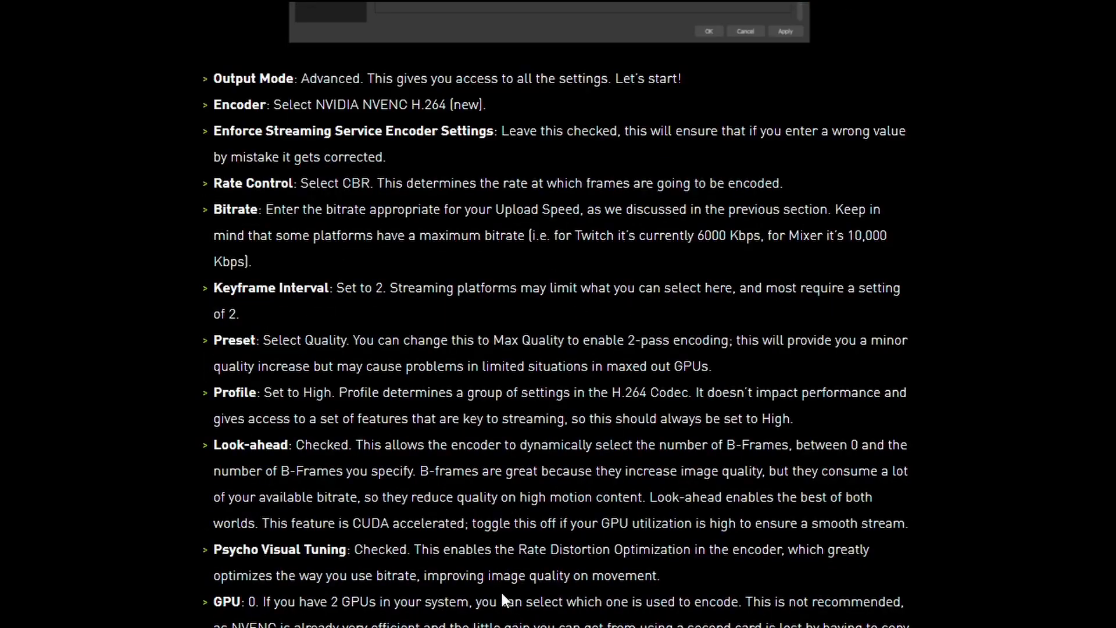
scroll(502, 596, down, 3)
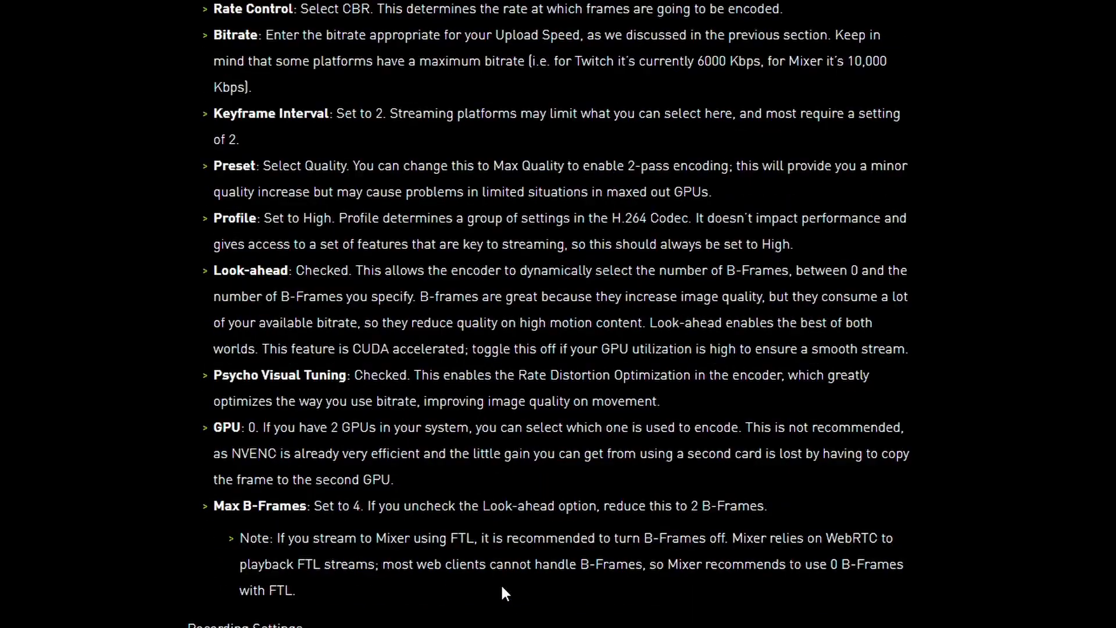
scroll(493, 587, up, 3)
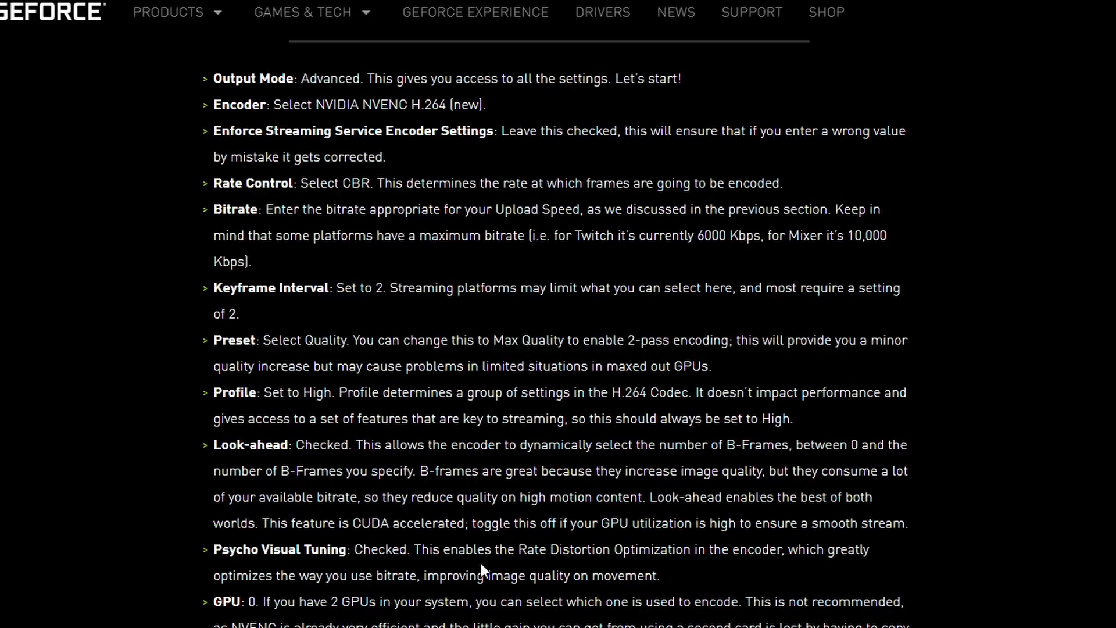
scroll(515, 305, up, 3)
scroll(621, 421, up, 6)
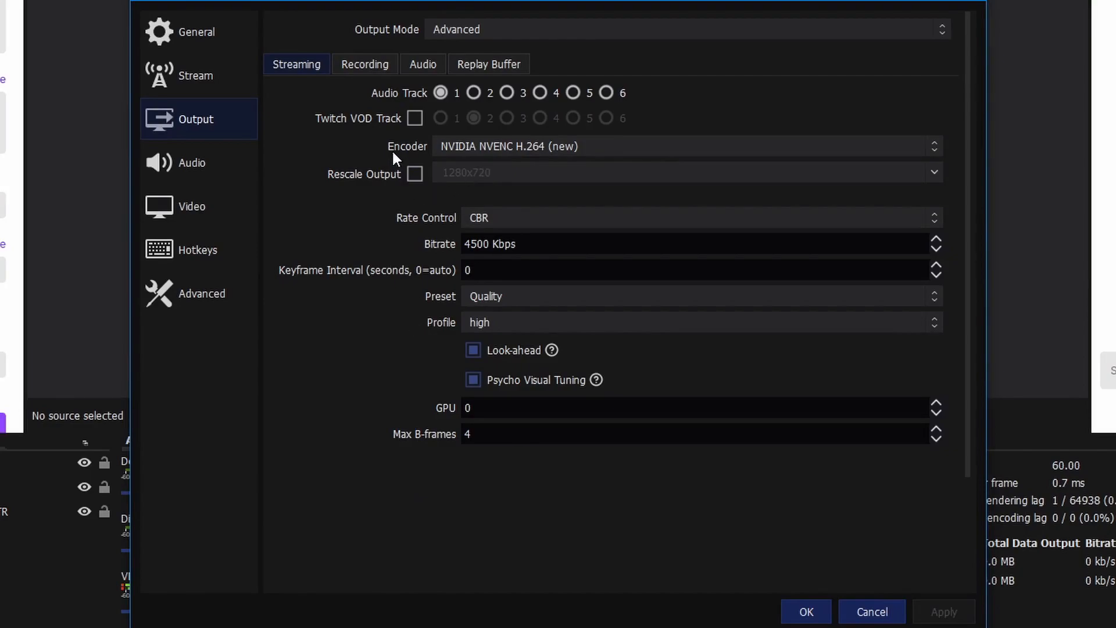
Review the encoder and rate control choices, keeping NVIDIA NVENC H.264 (new) and CBR
click(503, 148)
click(502, 145)
click(634, 224)
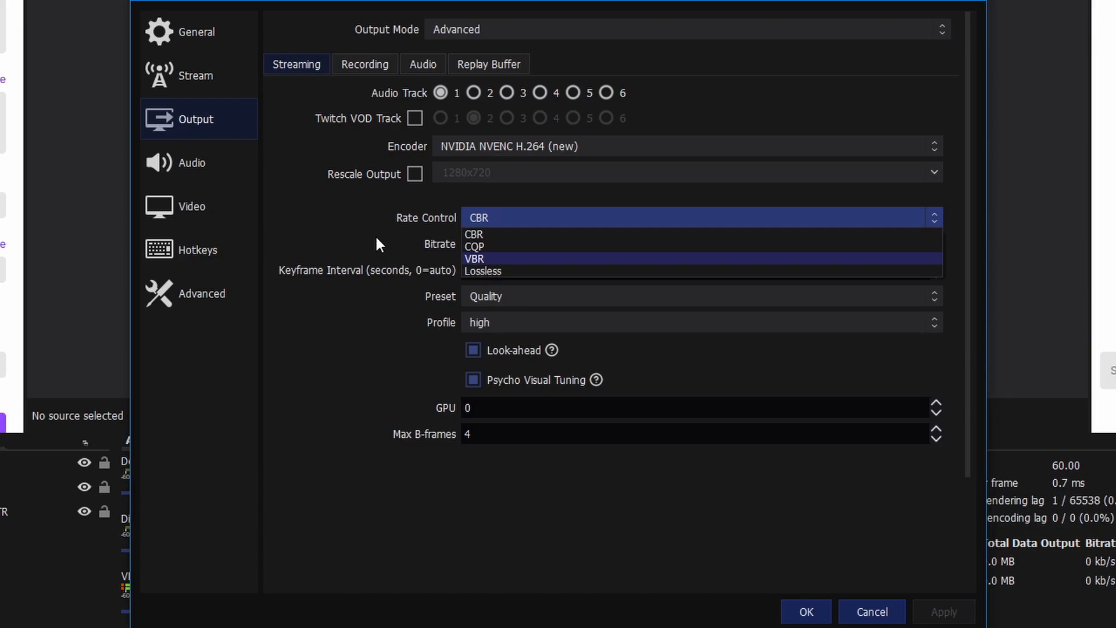
click(500, 234)
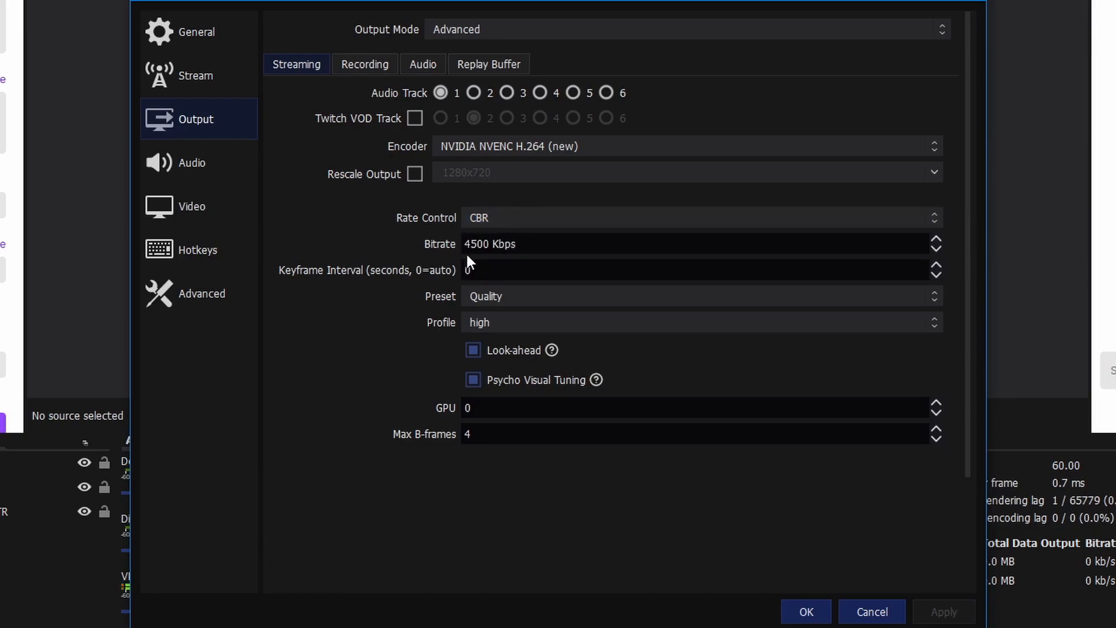
Try a streaming bitrate of 6000 Kbps and set it back to 4500 Kbps
drag(488, 249, 434, 248)
text(6000)
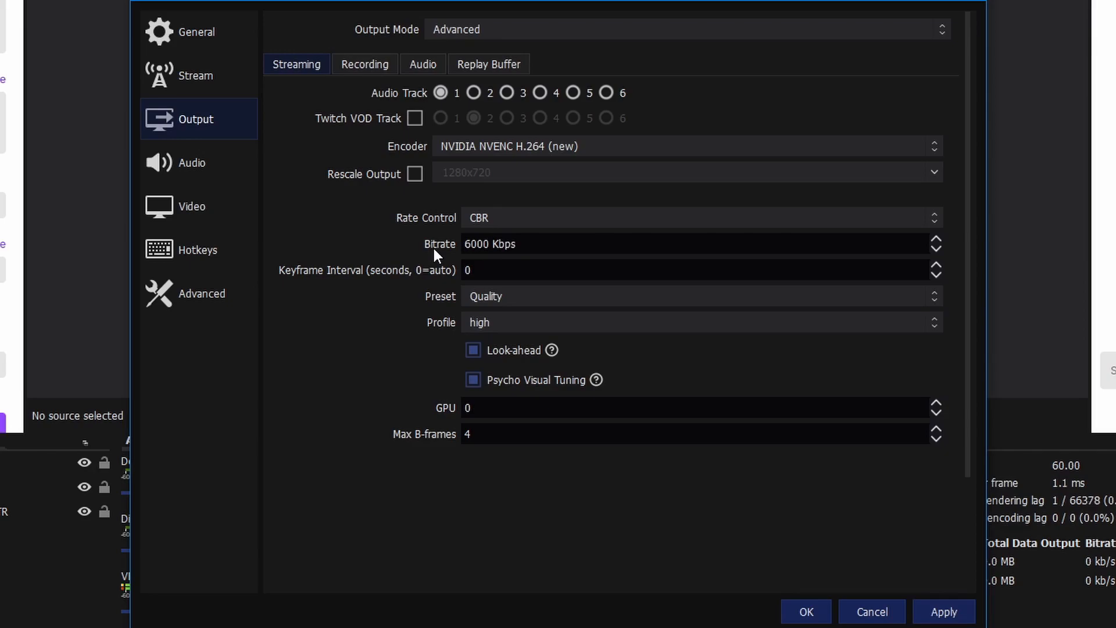
key(BackSpace)
key(BackSpace)
key(BackSpace)
key(BackSpace)
text(4500)
Turn off Look-ahead and set the keyframe interval to 2 for the NVENC encoder
key(Tab)
key(BackSpace)
text(0)
drag(488, 433, 381, 423)
click(369, 427)
click(497, 351)
drag(481, 270, 402, 269)
text(2)
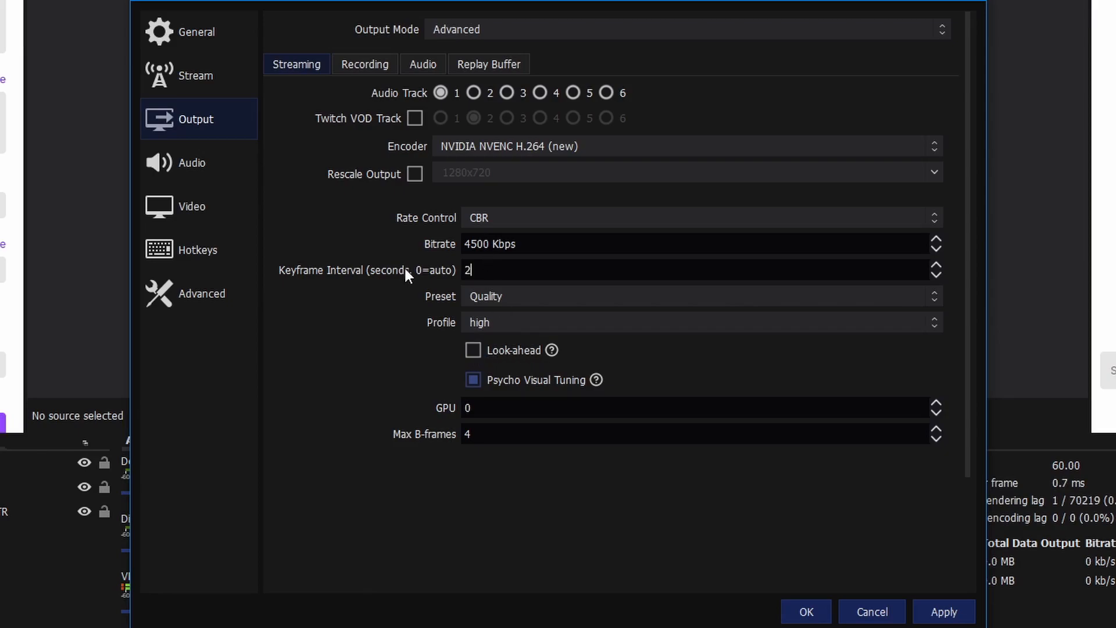
Set Max B-frames to 2 while keeping Look-ahead off
drag(483, 434, 356, 430)
text(2)
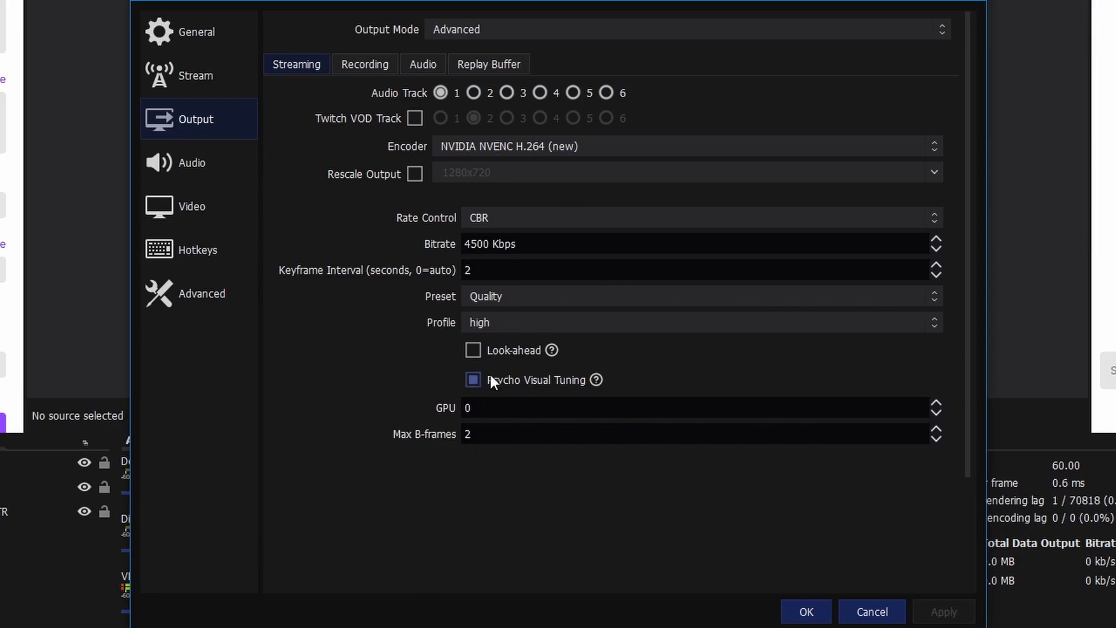
click(491, 347)
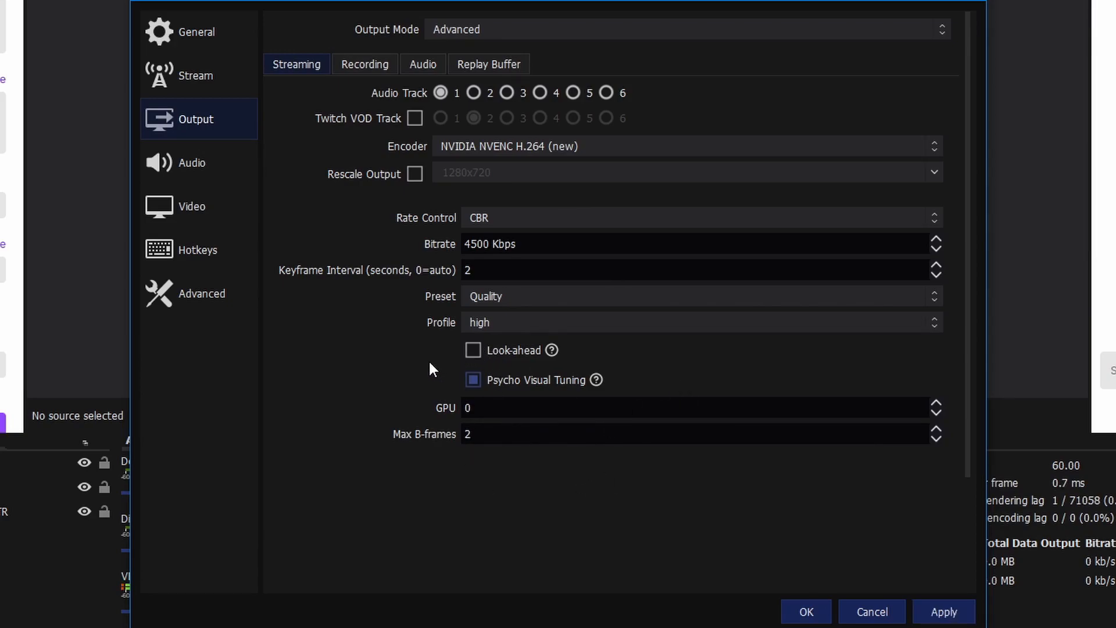
Review the NVENC preset and profile options, keeping Quality and high
click(514, 296)
click(515, 294)
click(484, 322)
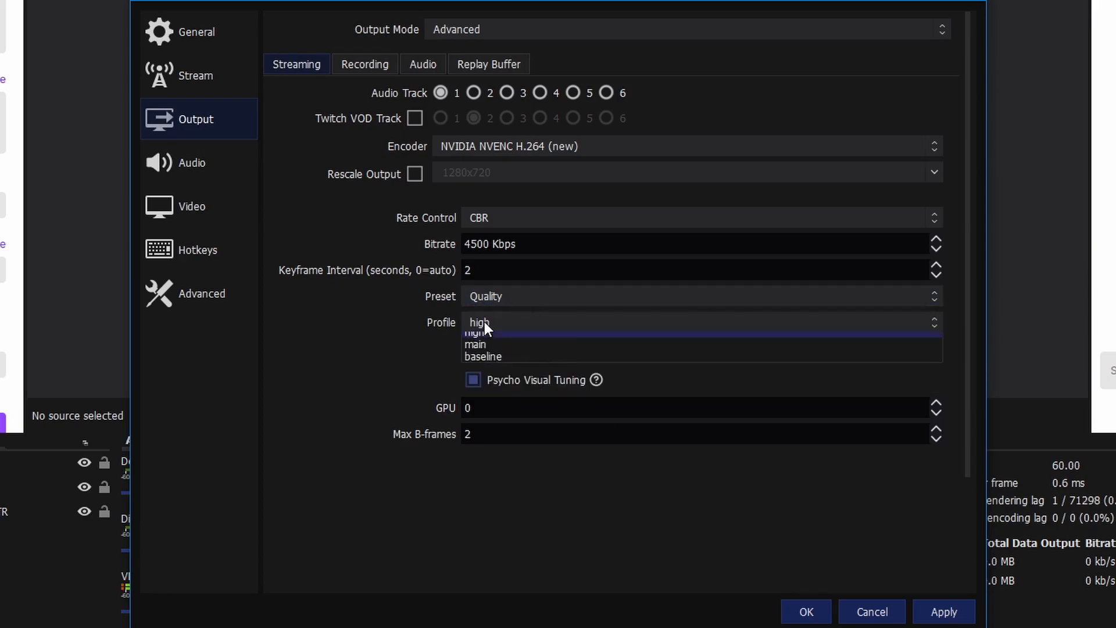
click(483, 322)
Try GPU values 1 and 2 for the encoder and set the GPU back to 0
double_click(486, 407)
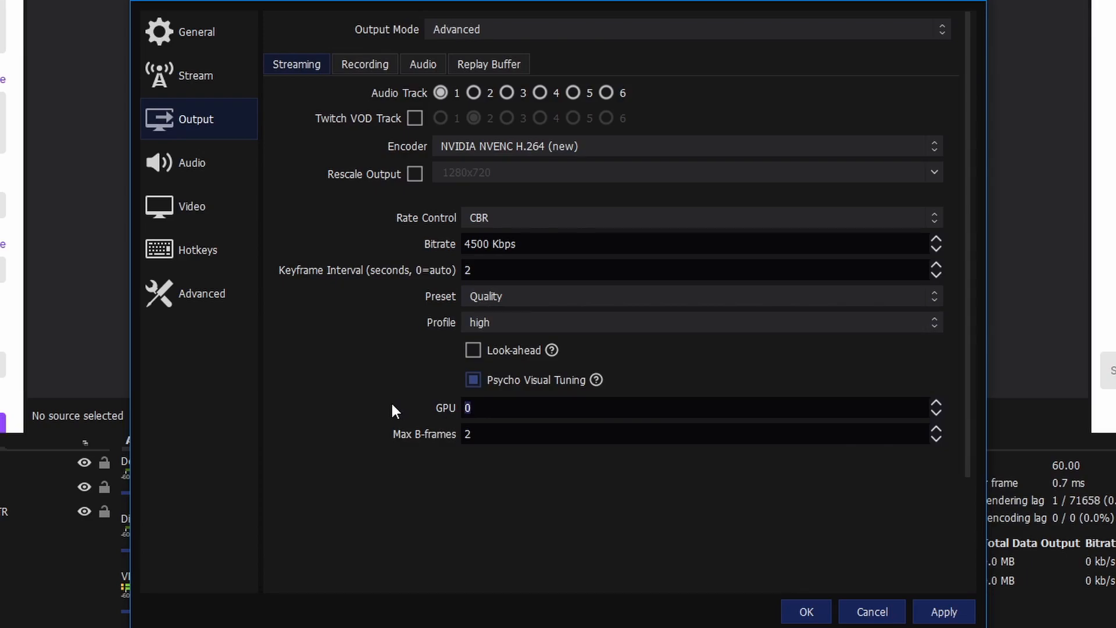
text(1)
key(BackSpace)
text(2)
key(BackSpace)
text(0)
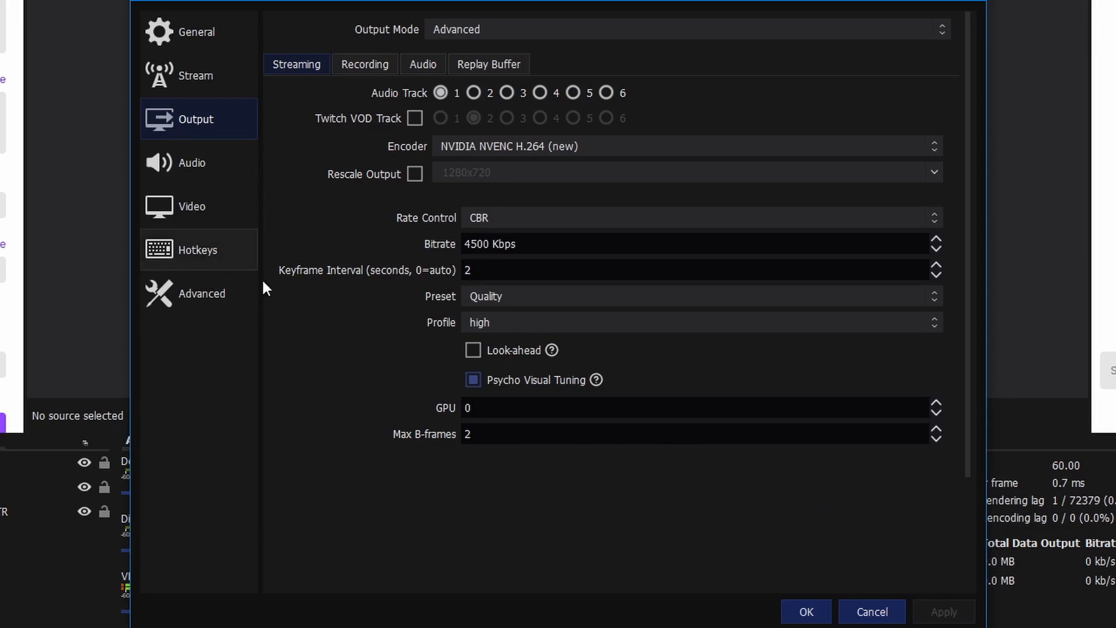
Set the keyframe interval to 0 and Max B-frames to 4 with Look-ahead on, and save the settings
drag(549, 274, 415, 273)
text(0)
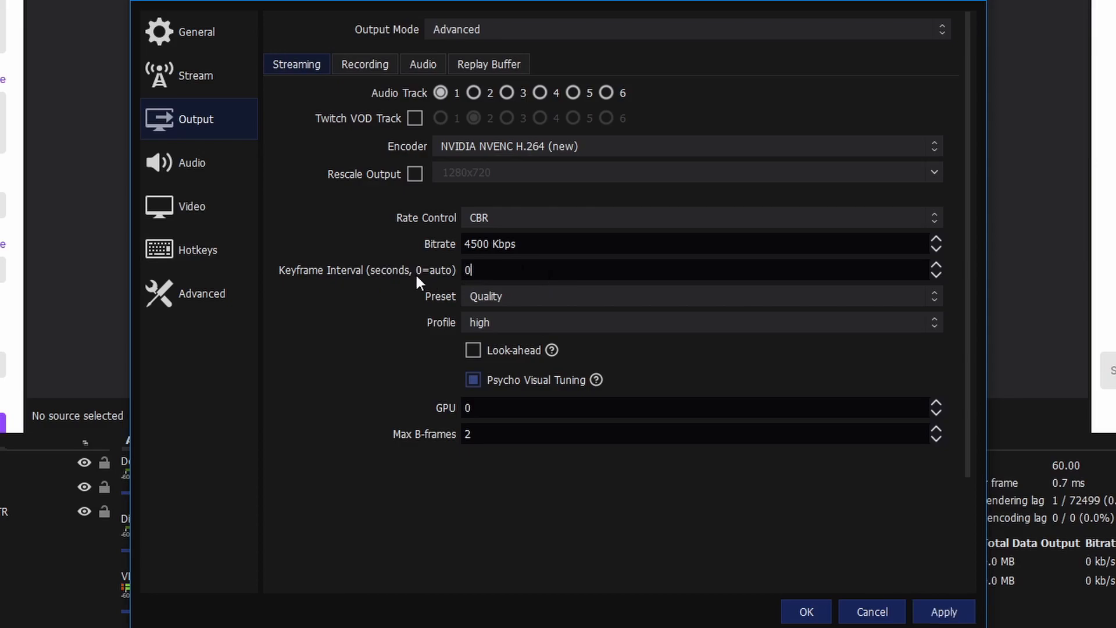
key(BackSpace)
text(4)
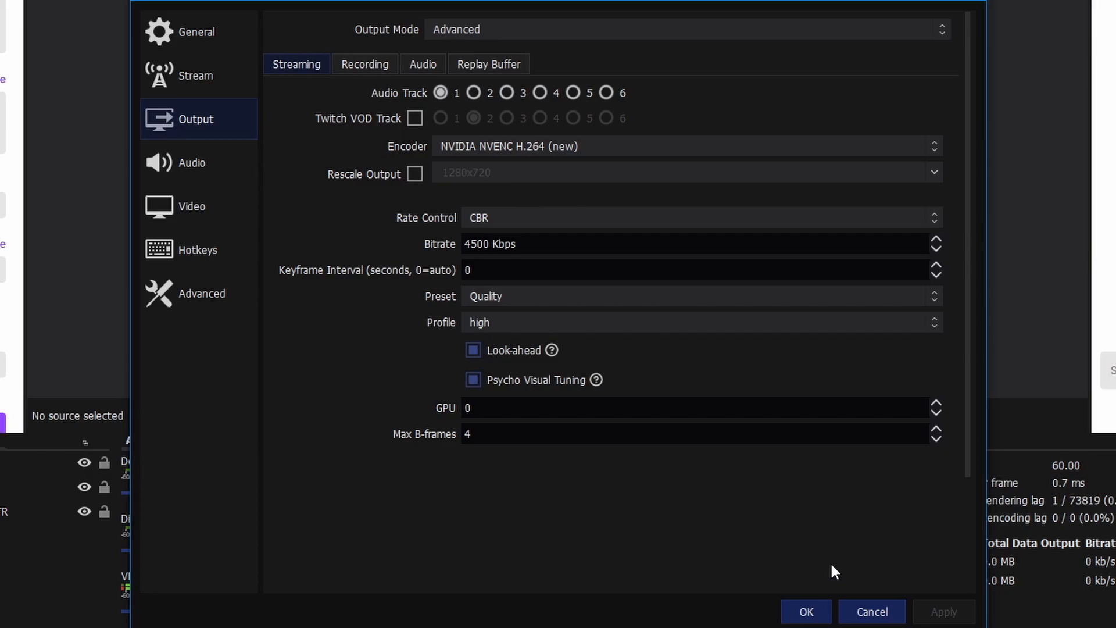
click(810, 613)
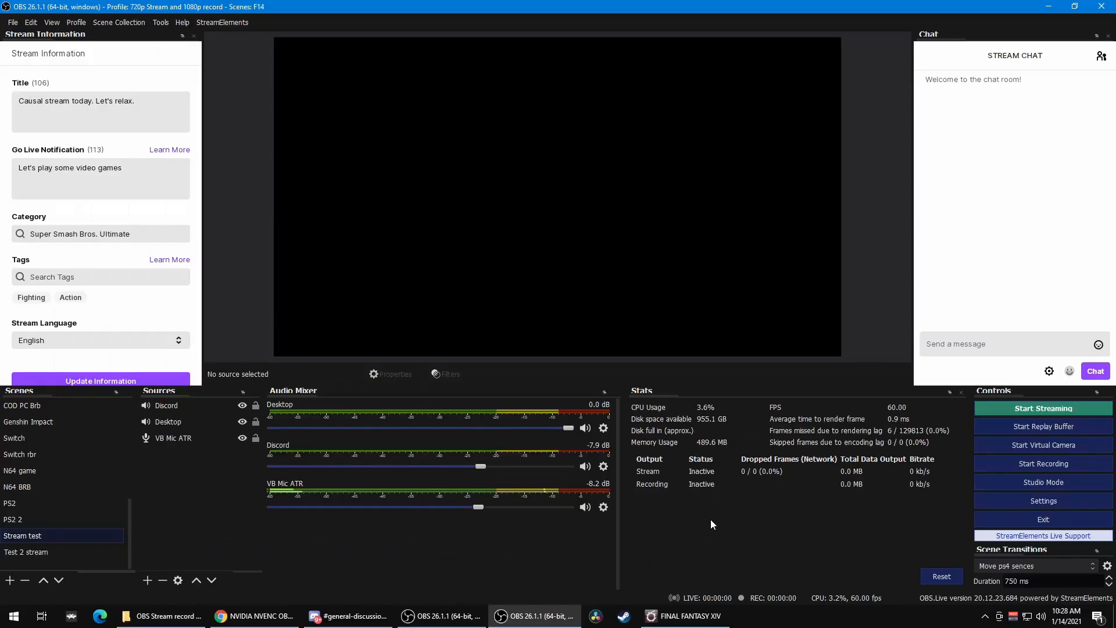
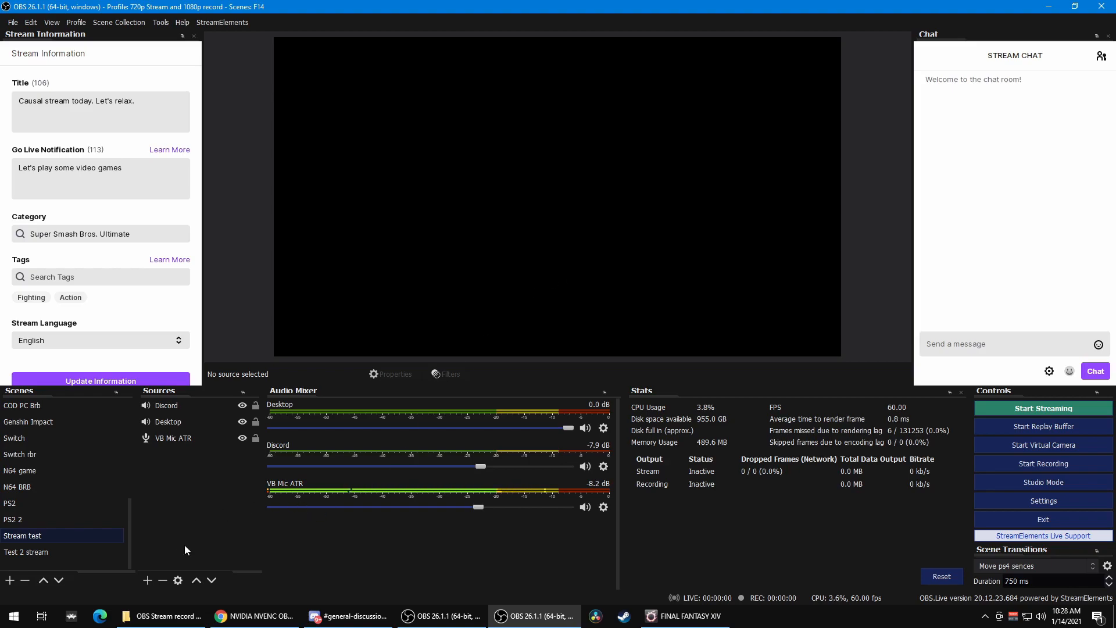
Add the existing Display Capture source 1 to the Stream test scene and set it to capture Display 2
click(147, 583)
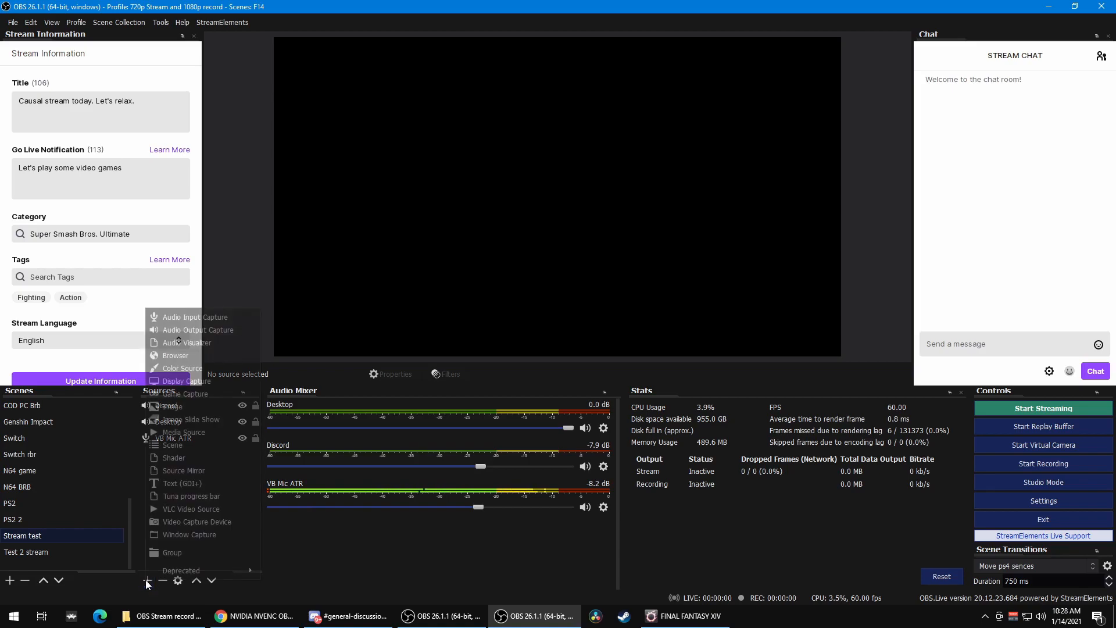
click(192, 383)
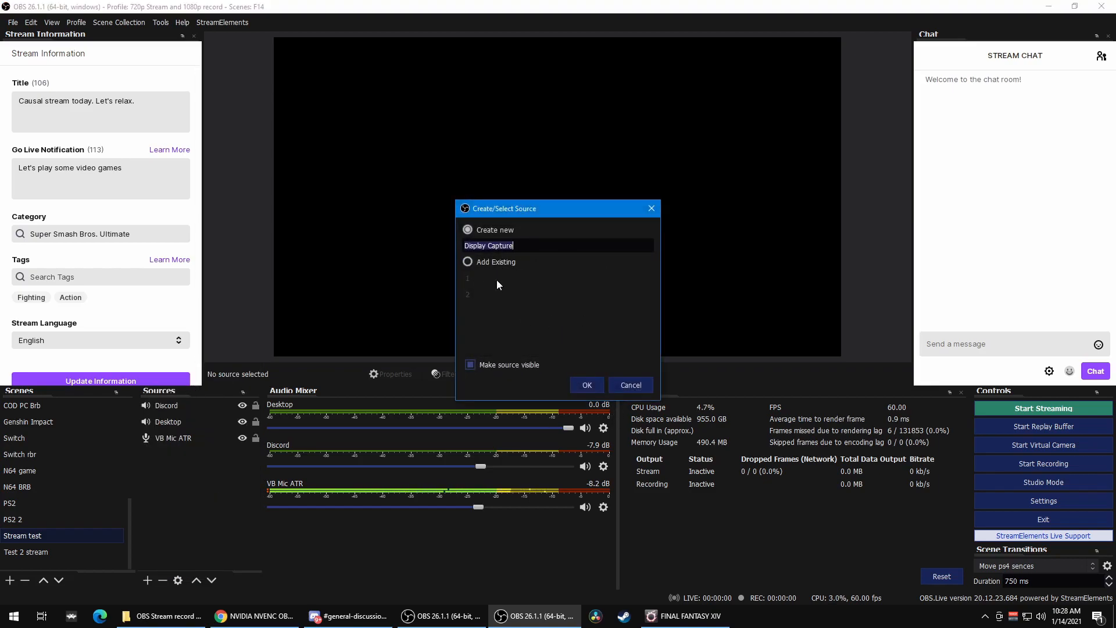
click(501, 265)
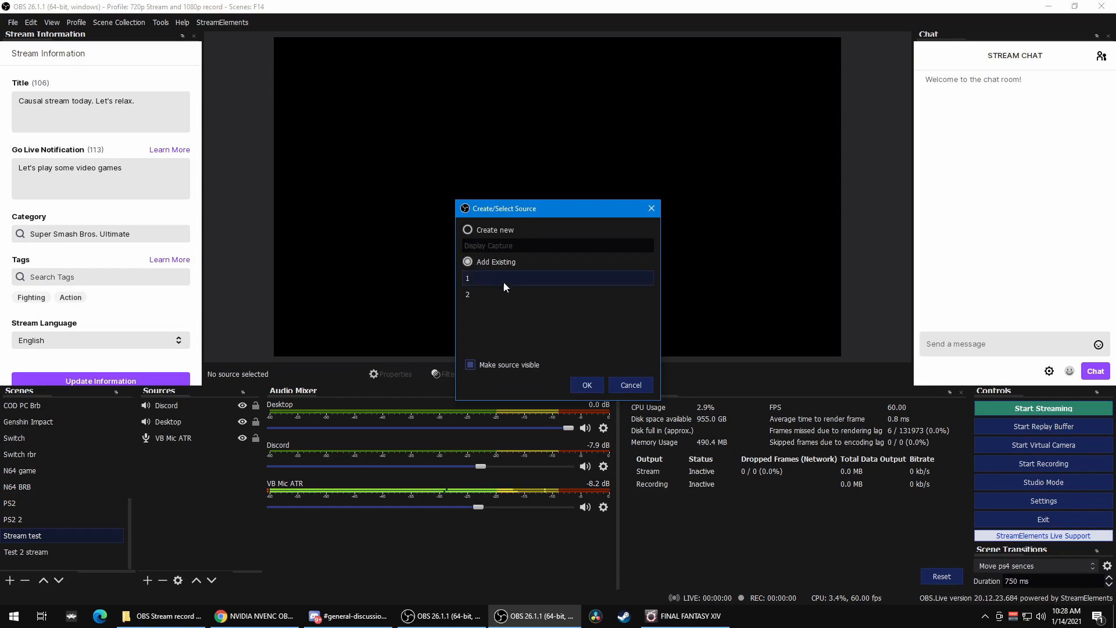
click(587, 385)
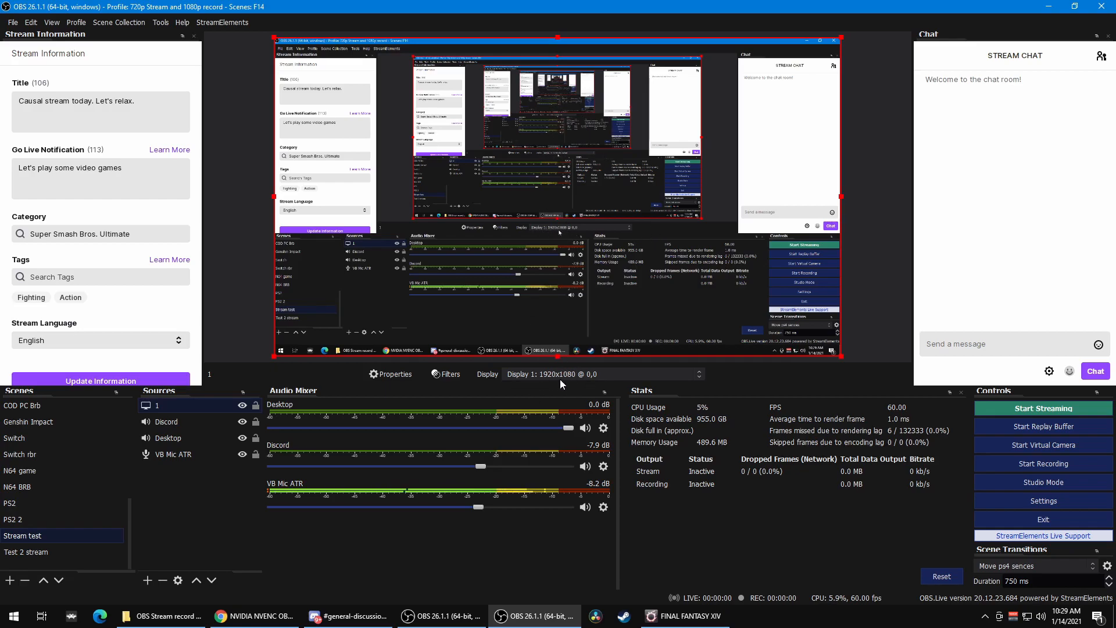
click(529, 375)
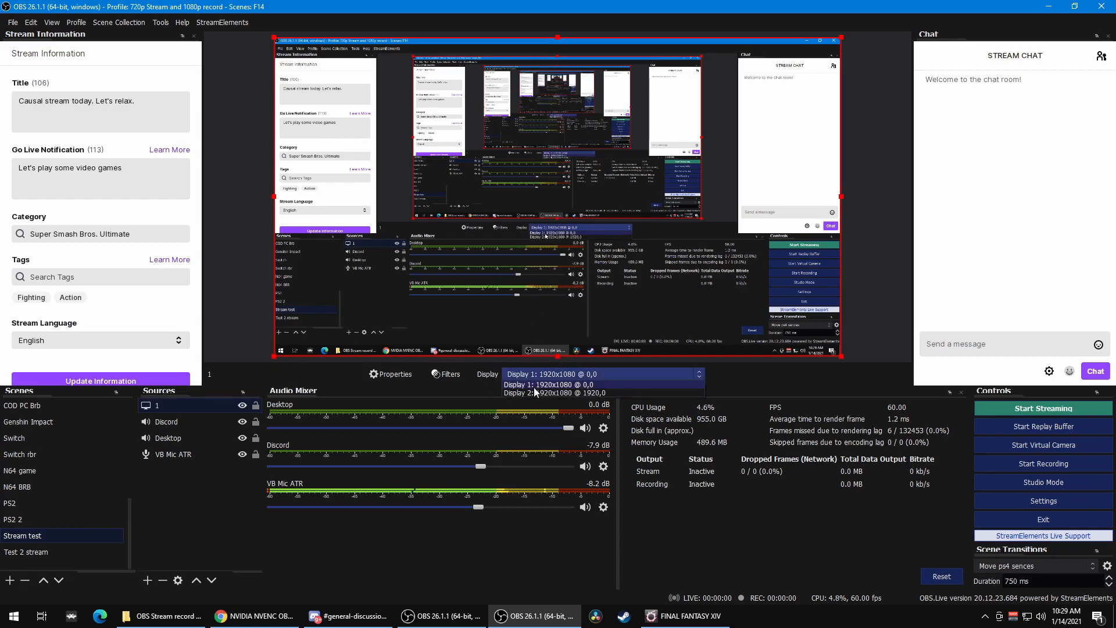
click(534, 392)
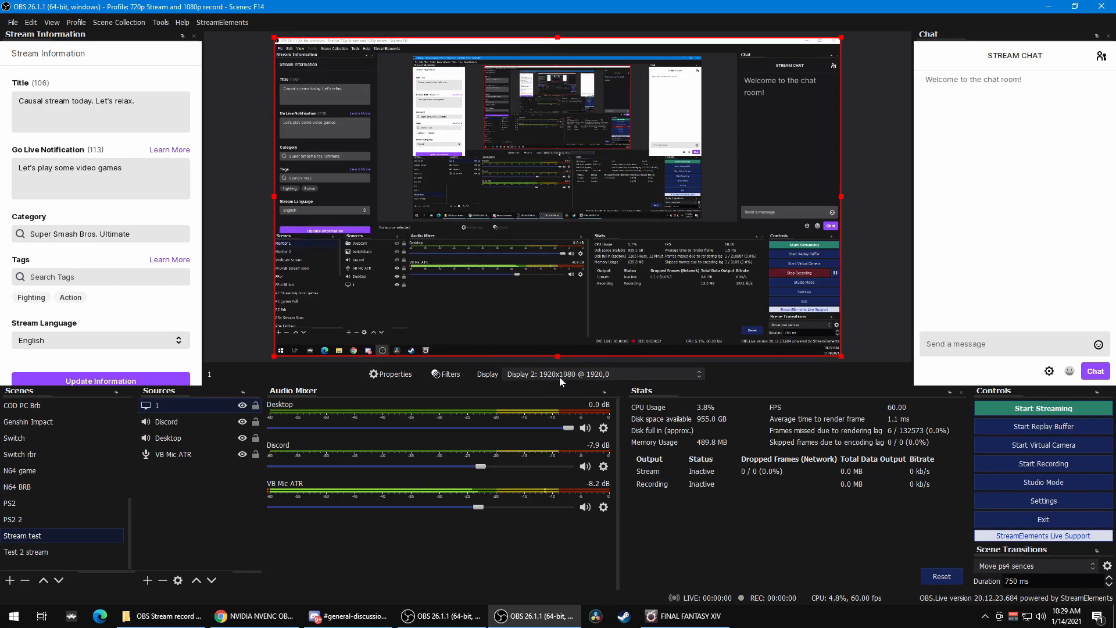
Minimize the two open windows on the second display and set source 1 to capture Display 1: 1920x1080 @ 0,0
click(804, 44)
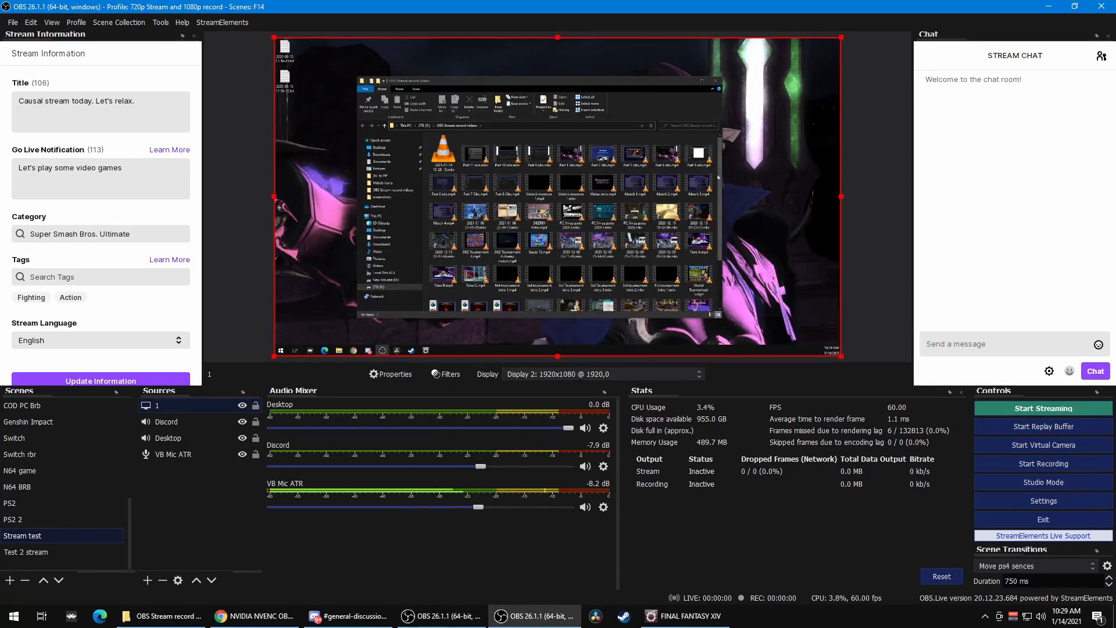
click(688, 81)
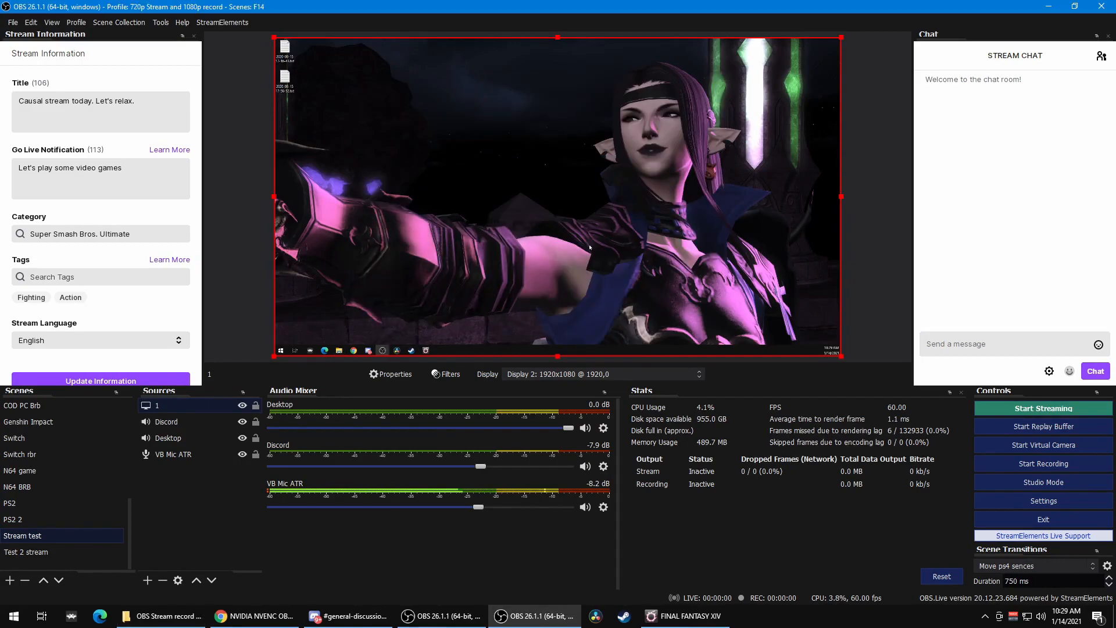
click(548, 372)
click(541, 385)
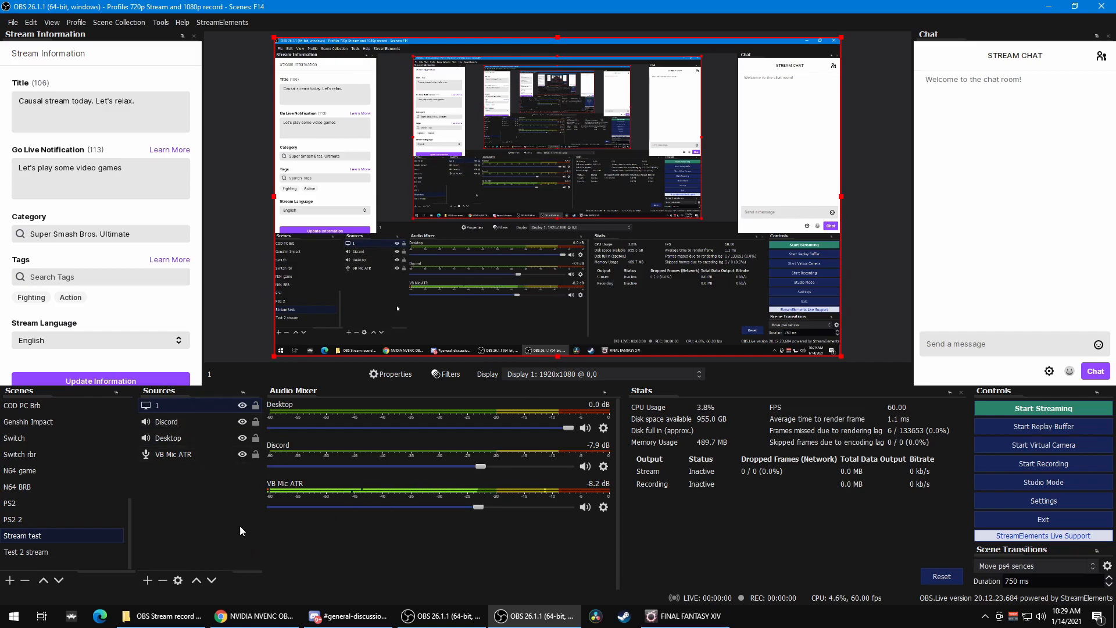
Hide display source 1 and add the existing Video Capture Device source E60 to the Stream test scene
click(219, 521)
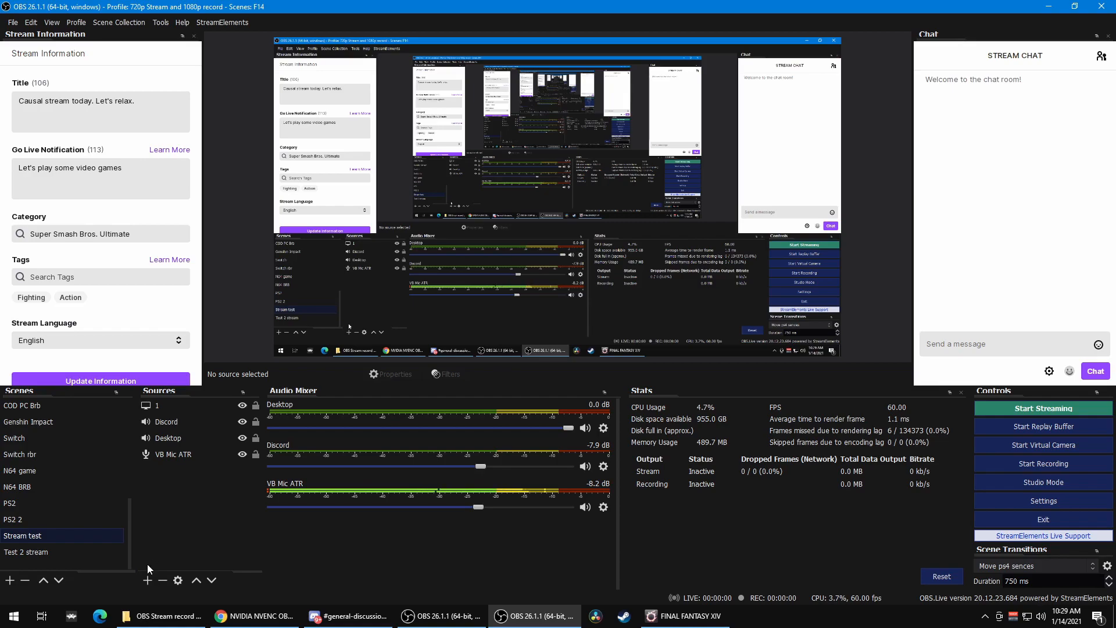
click(242, 405)
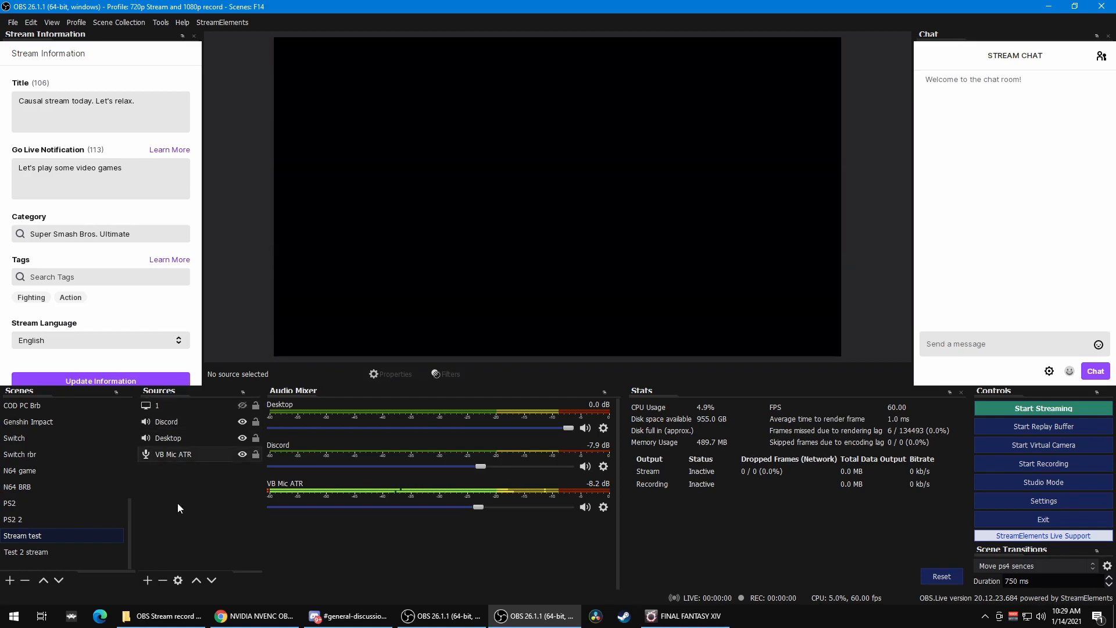
click(148, 579)
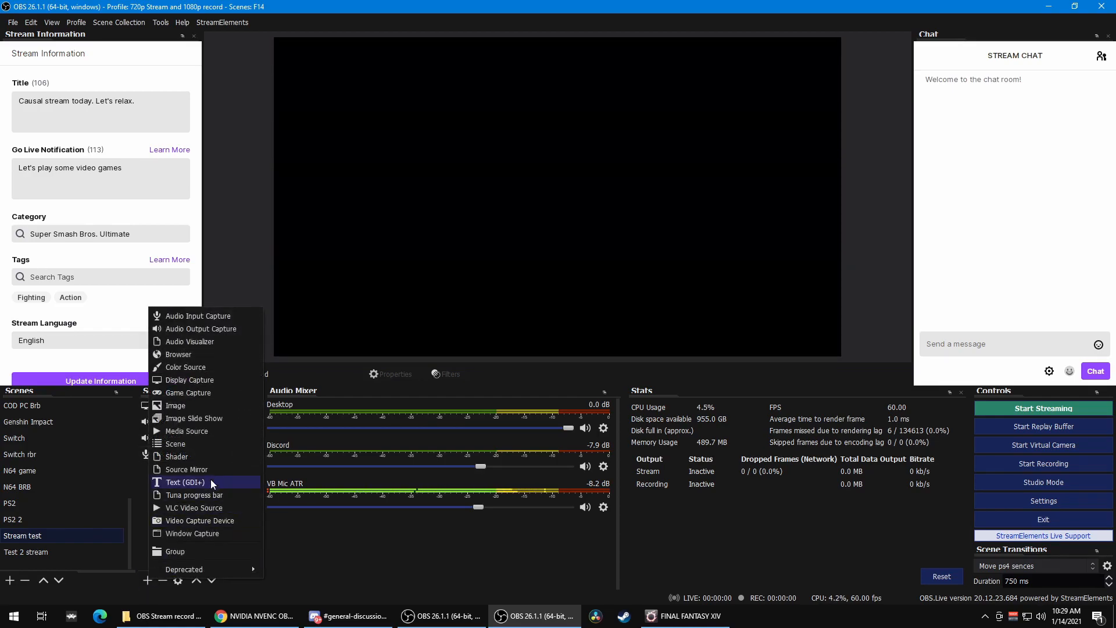
click(202, 521)
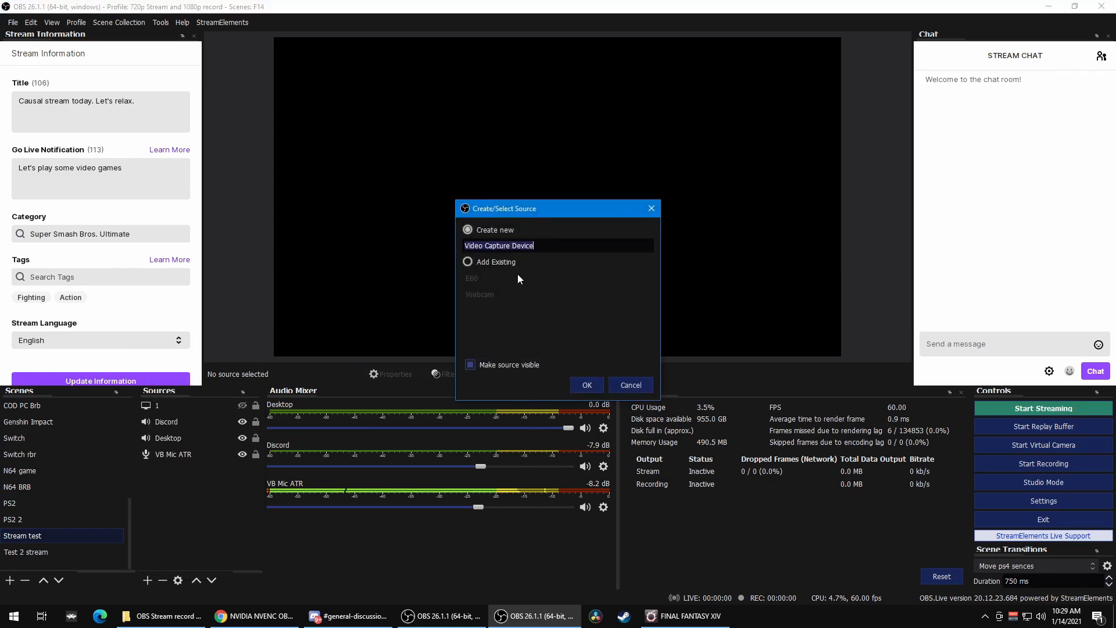
click(502, 265)
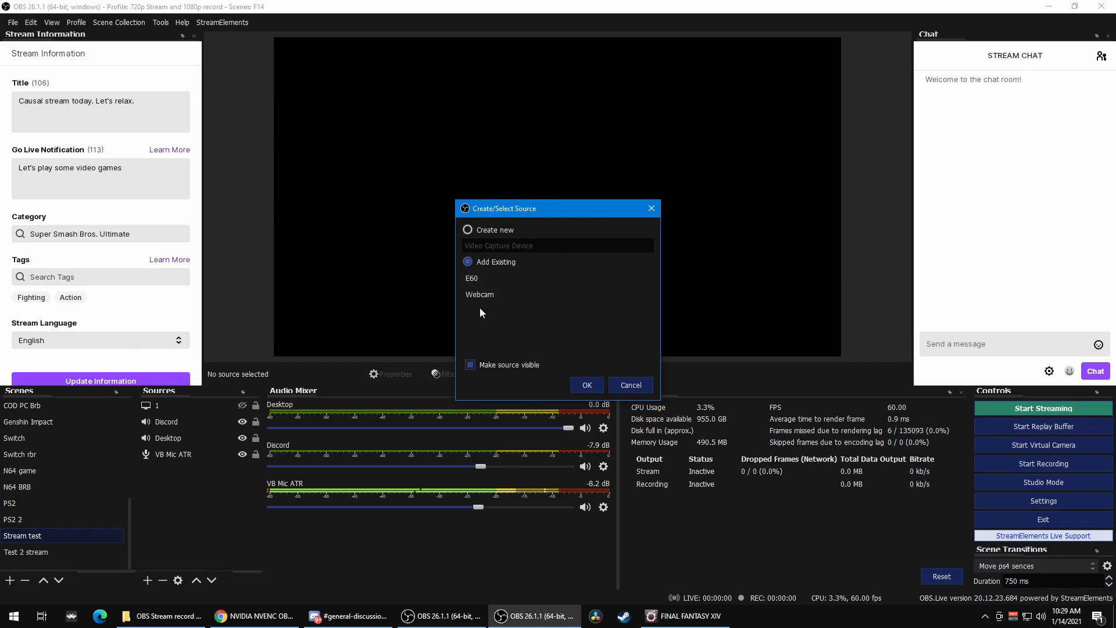
click(480, 278)
click(590, 382)
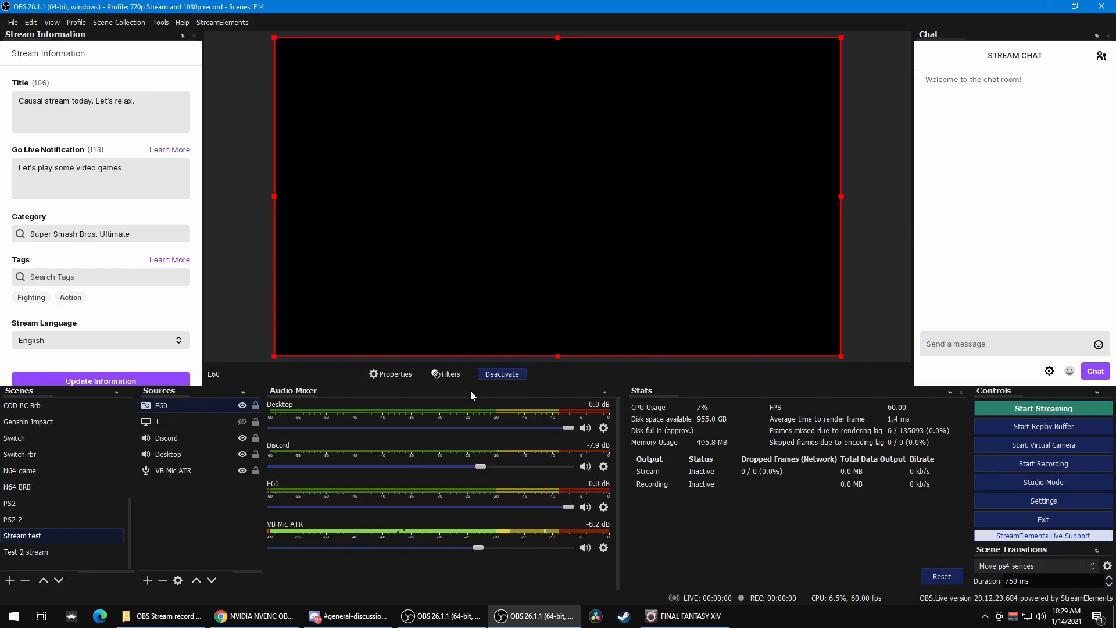
Open the properties of the E60 source and choose Game Capture HD60 S as its device
click(383, 372)
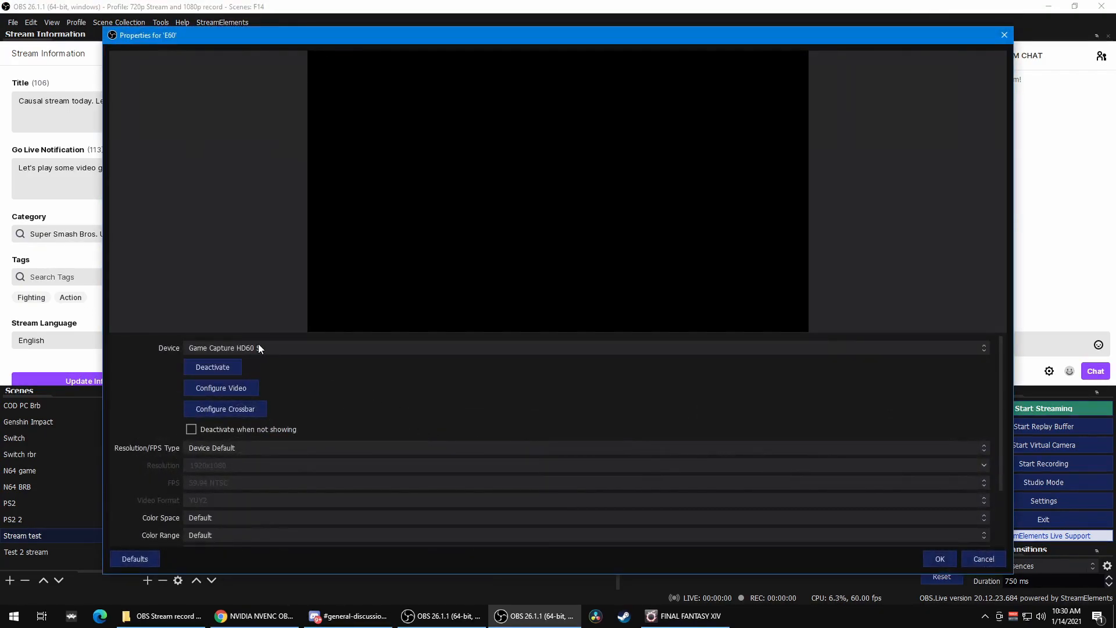
click(185, 349)
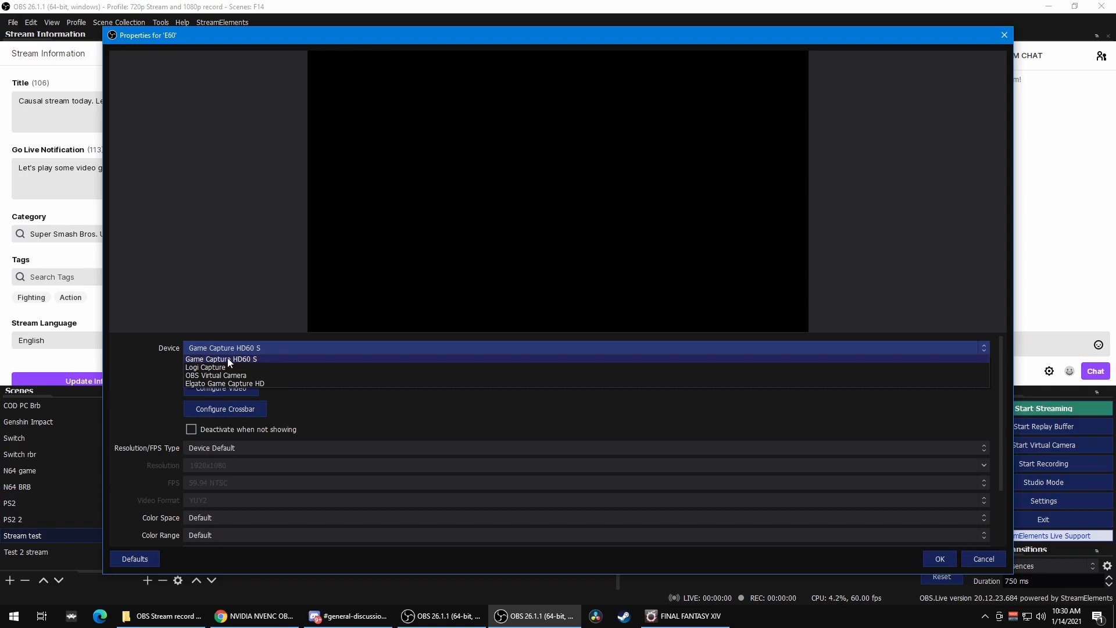
click(257, 358)
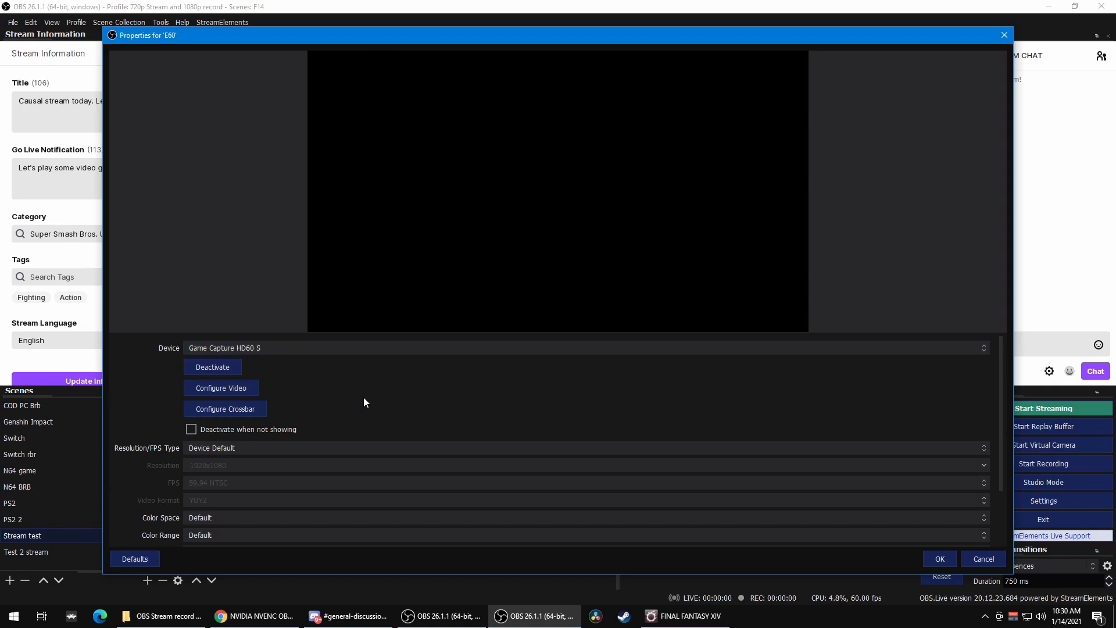
Try the Custom resolution/FPS type for E60 and set it back to Device Default
scroll(361, 399, down, 2)
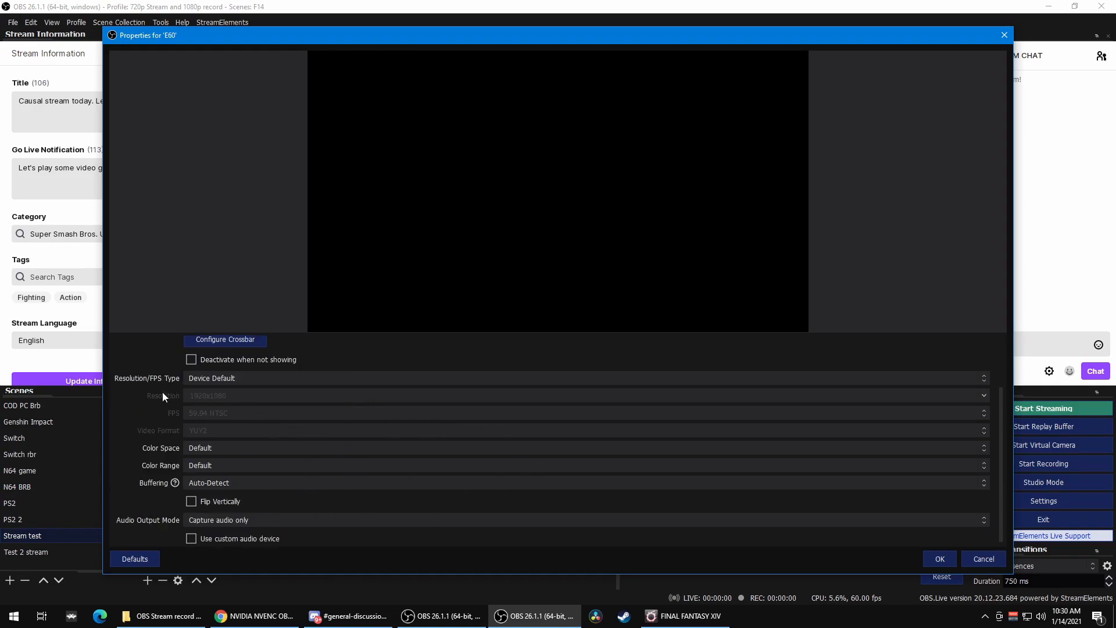
click(226, 378)
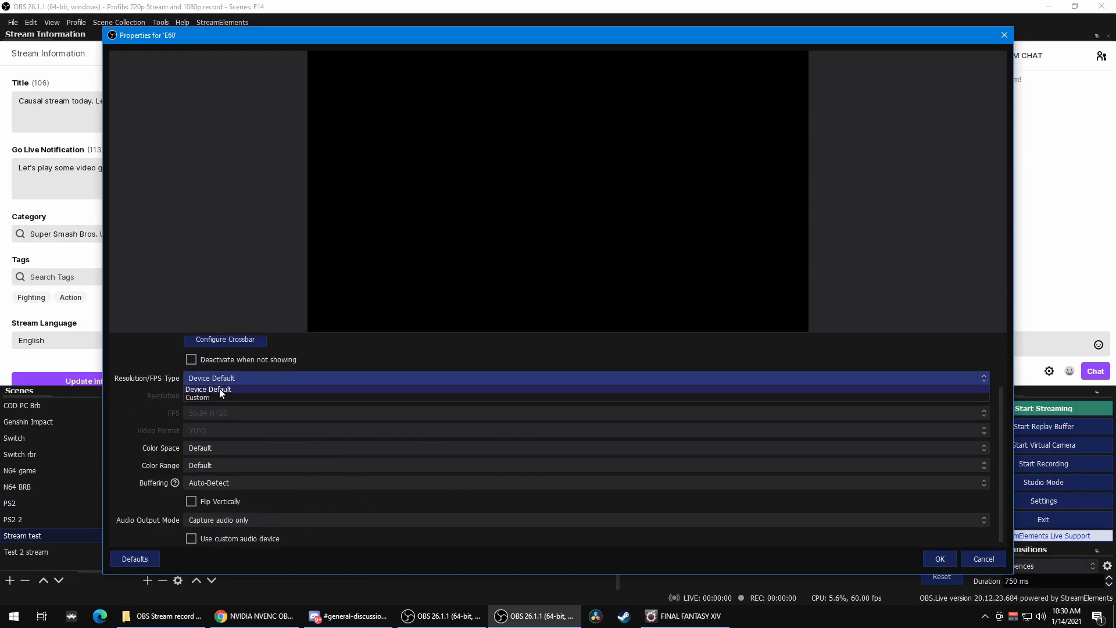
click(213, 389)
click(221, 384)
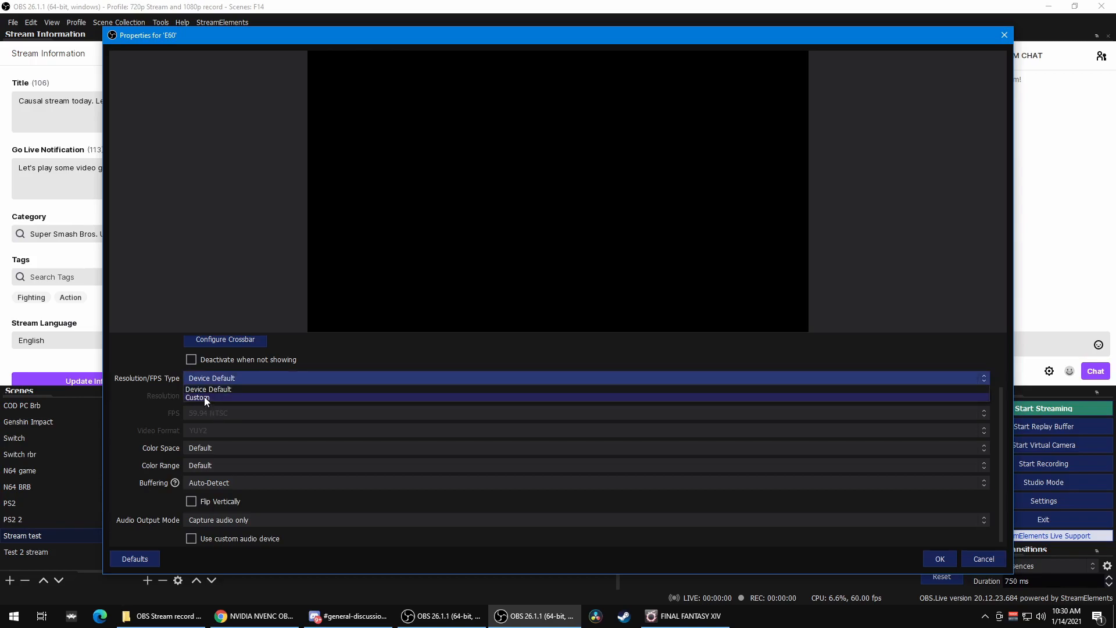
click(204, 394)
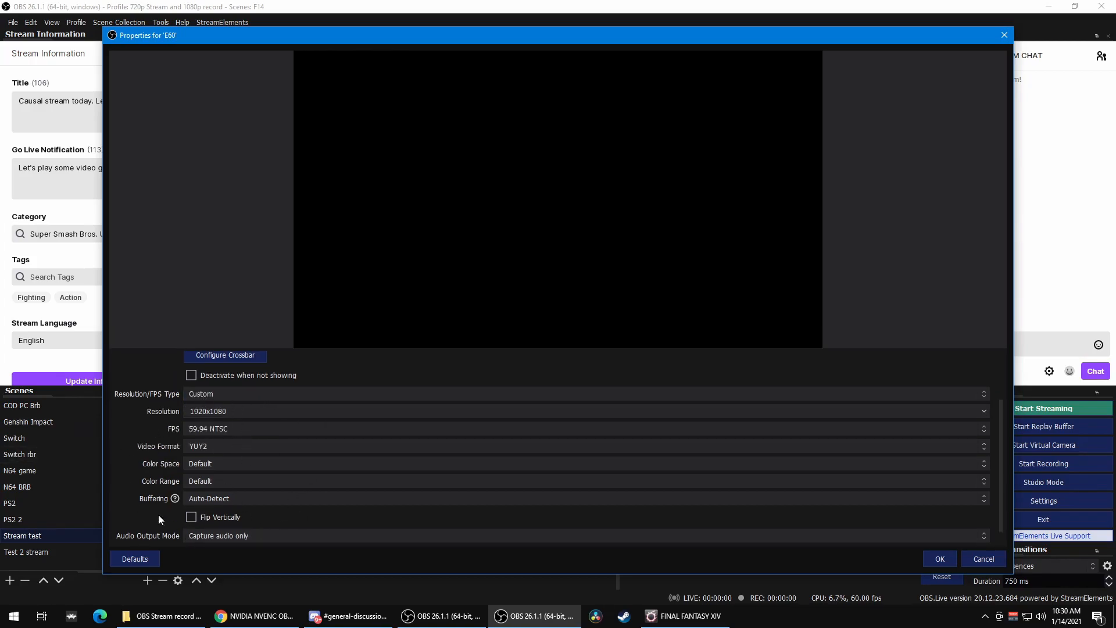
scroll(308, 493, up, 2)
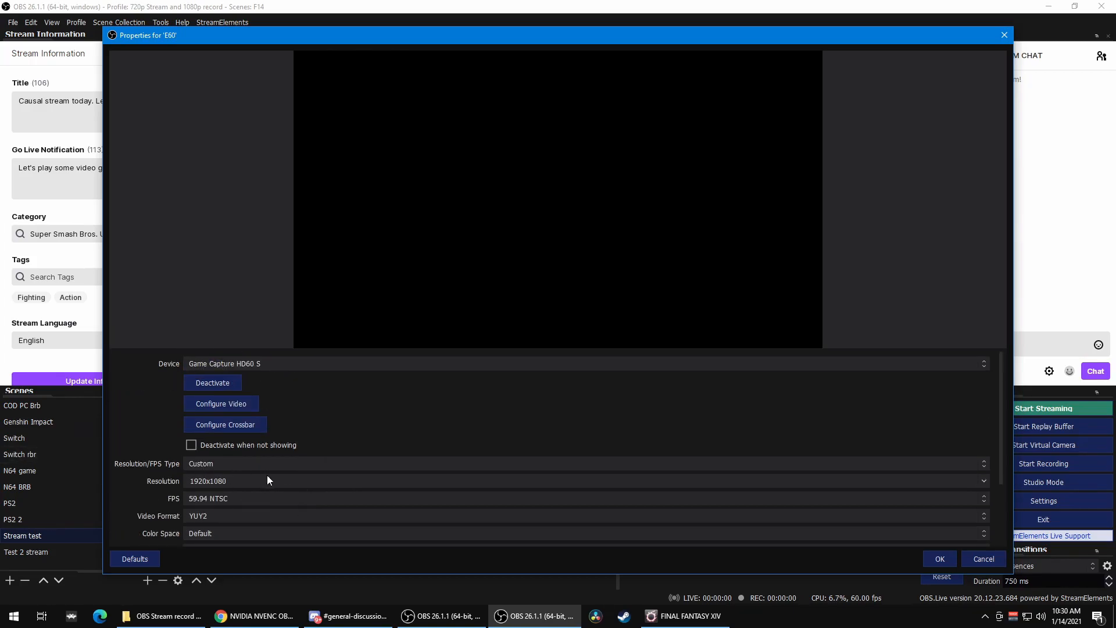
click(260, 467)
click(256, 475)
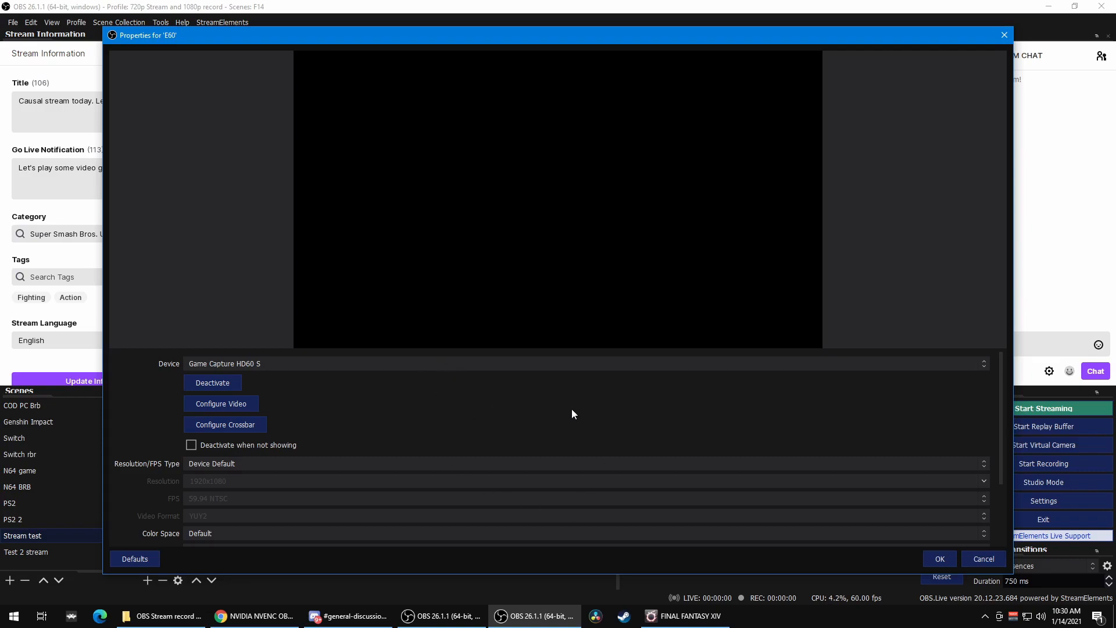
Accept the E60 properties and hide the E60 source in the scene
click(940, 561)
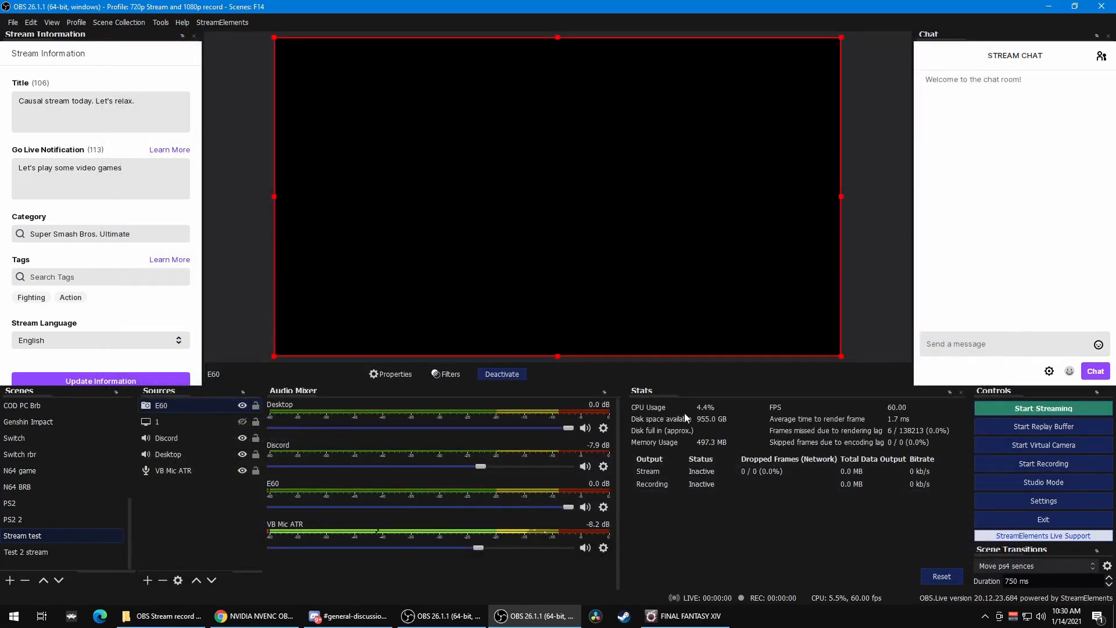
click(242, 405)
click(217, 532)
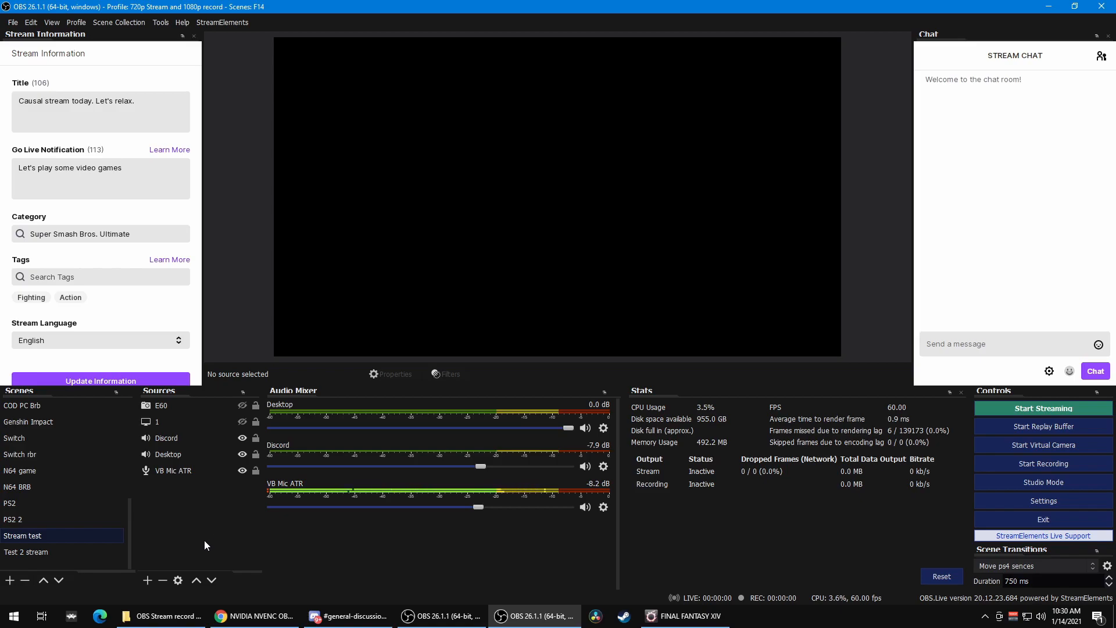
Create a new Game Capture source named FF14 Online in the Stream test scene
click(149, 580)
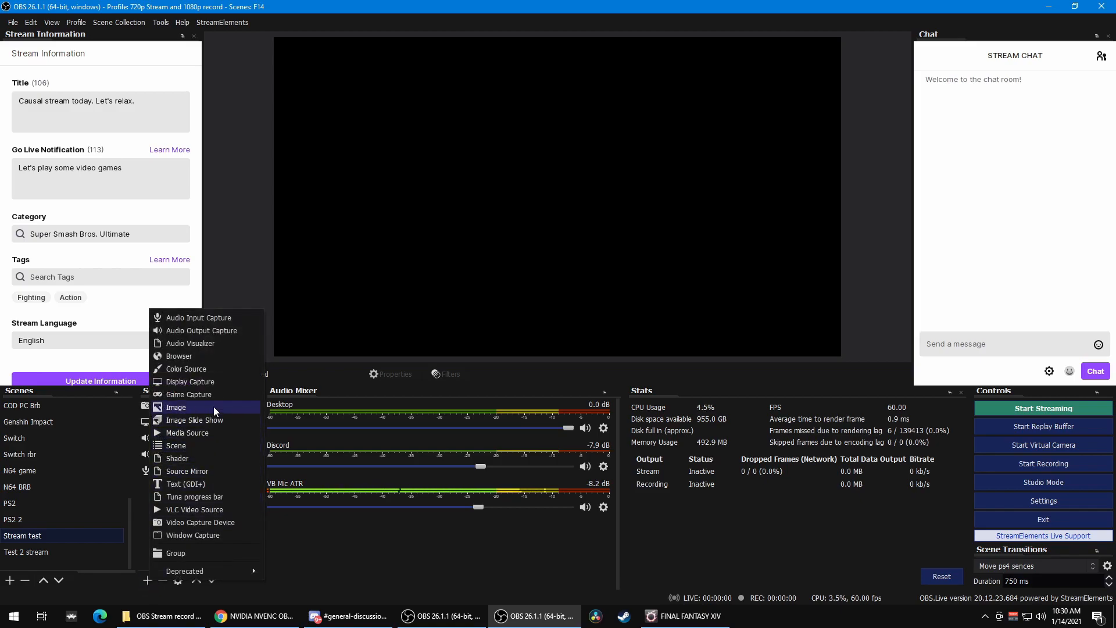
click(183, 393)
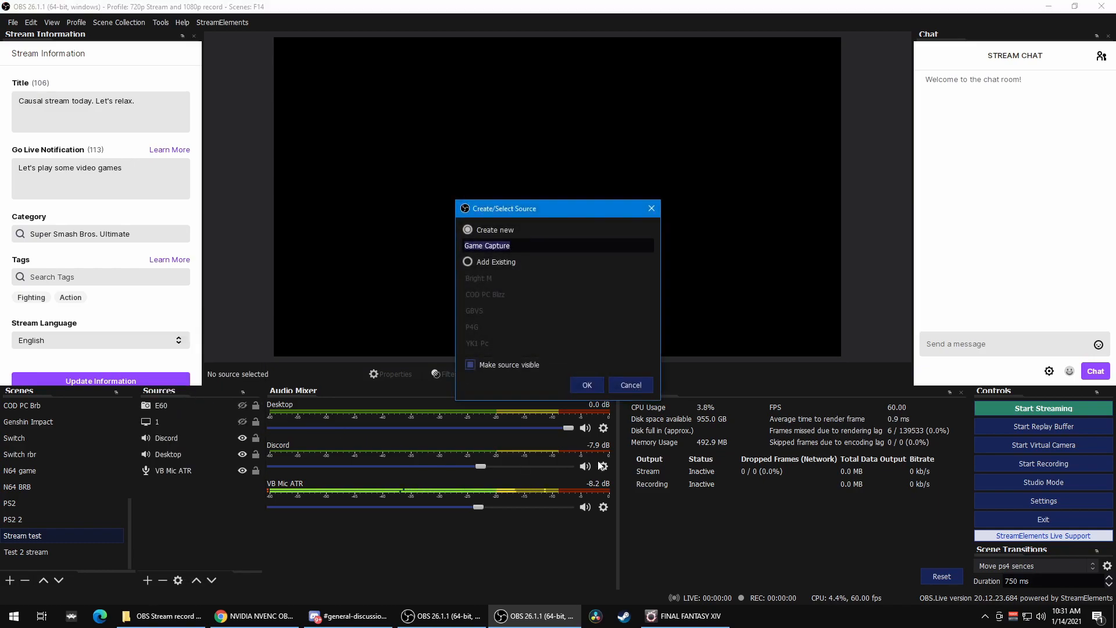
click(490, 265)
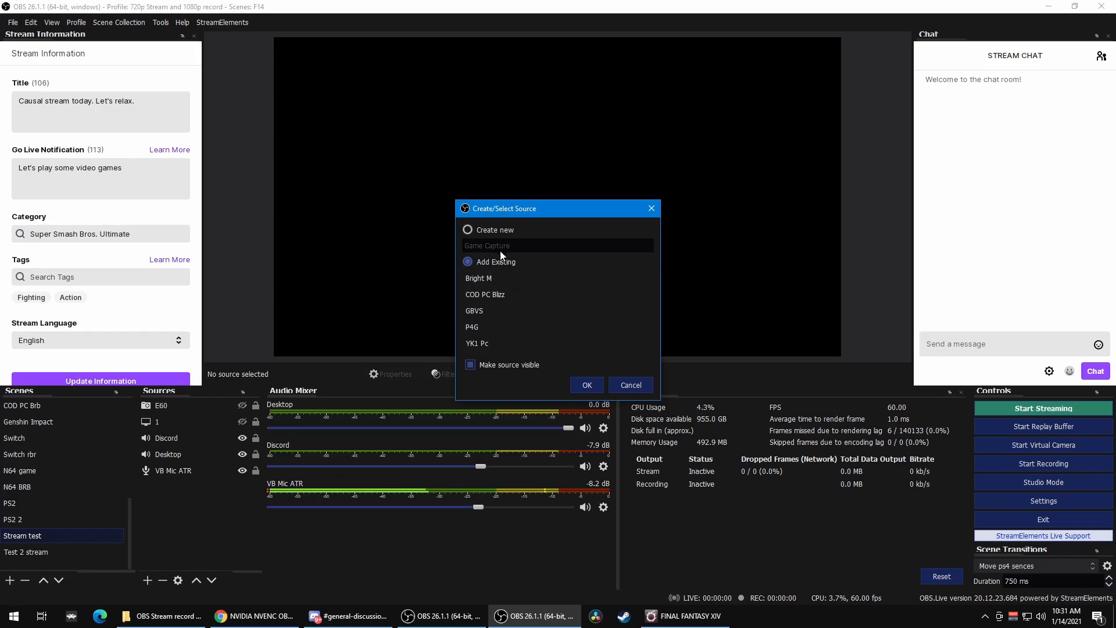
click(497, 231)
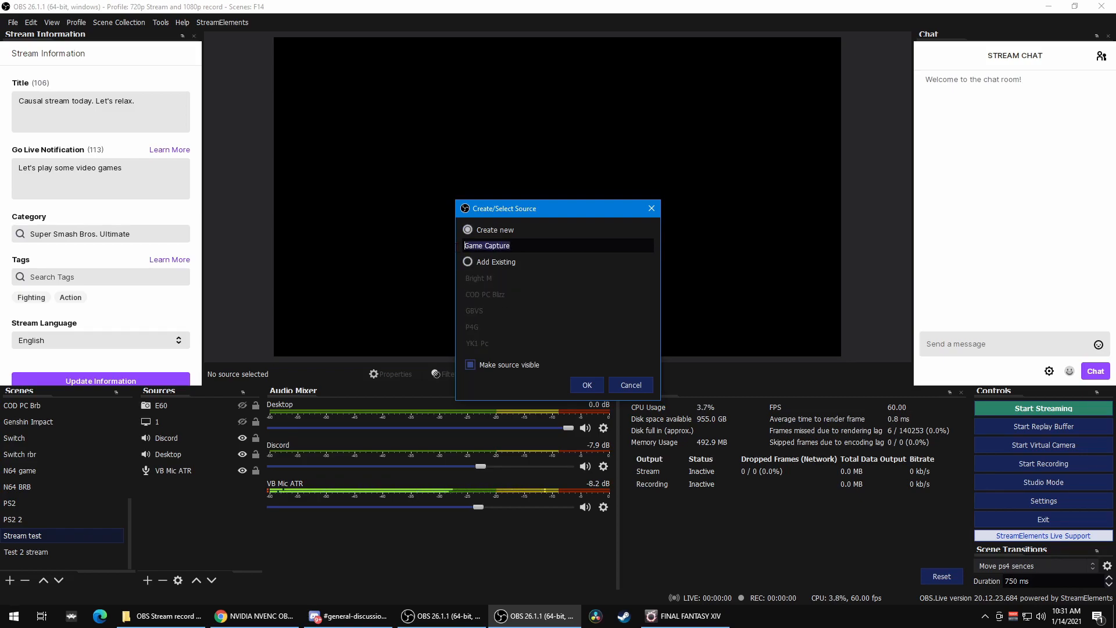
text(FF14 )
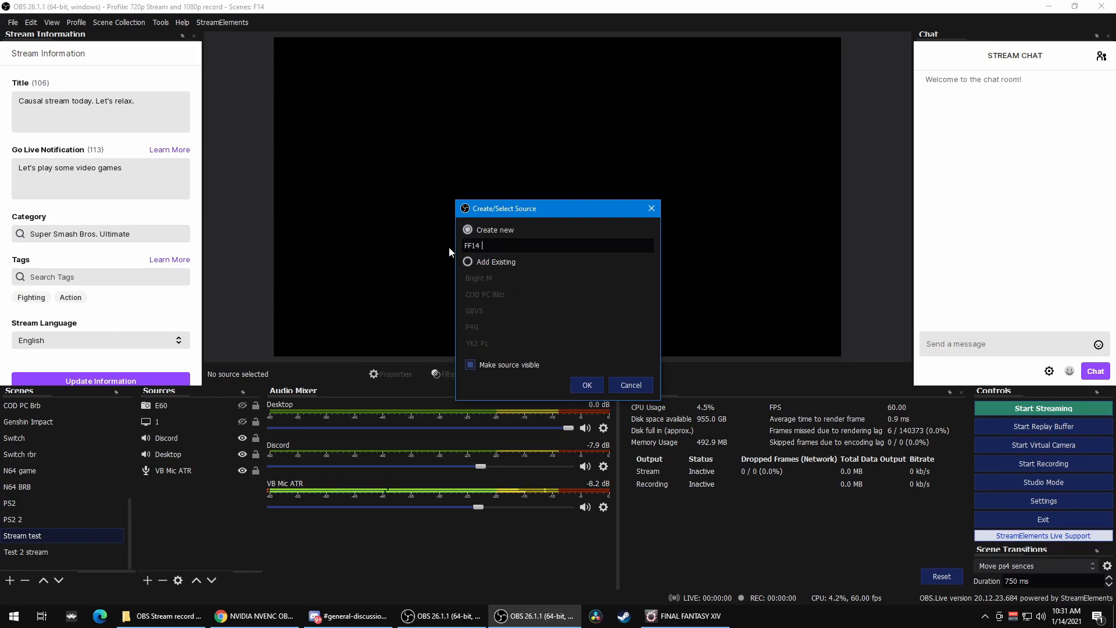
text(Online)
click(592, 388)
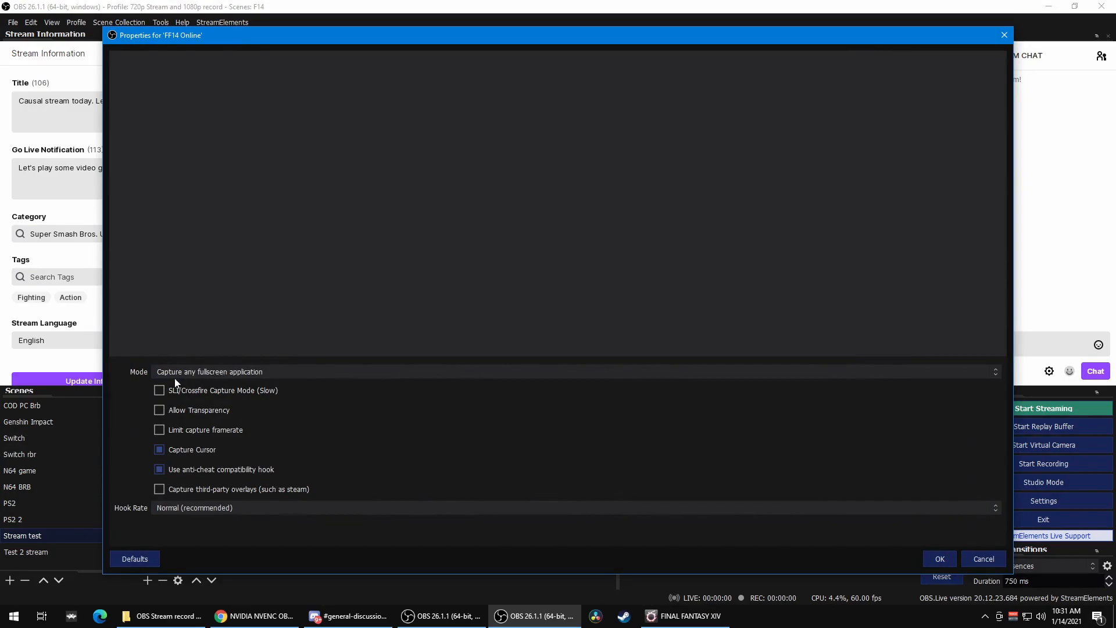
Set FF14 Online to Capture specific window, choose the [ffxiv_dx11.exe]: FINAL FANTASY XIV window, and accept the properties
click(270, 374)
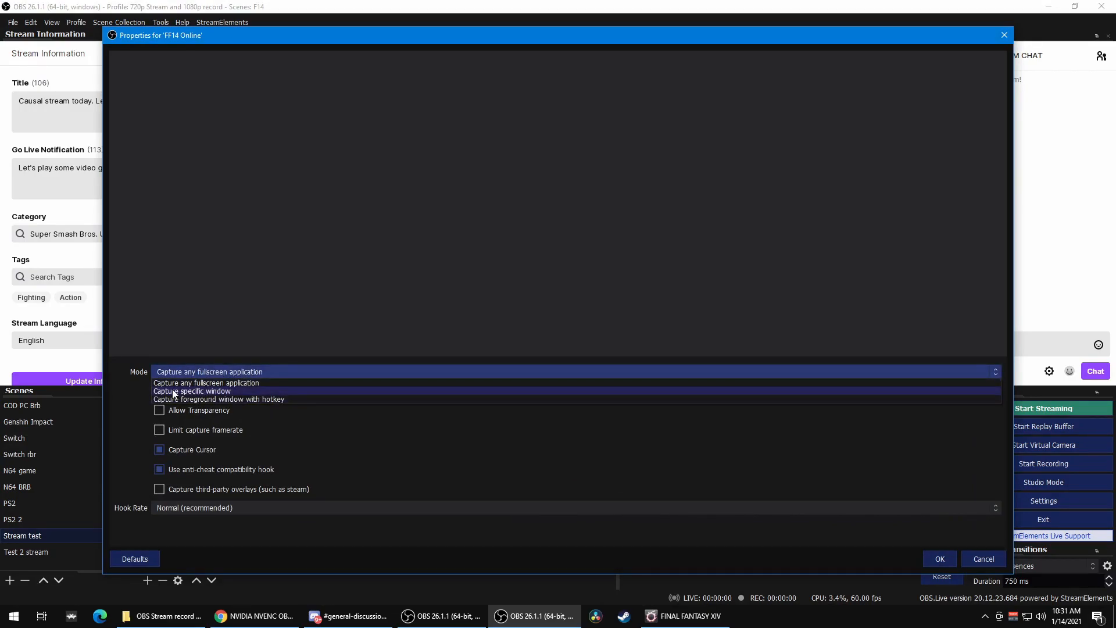
click(203, 392)
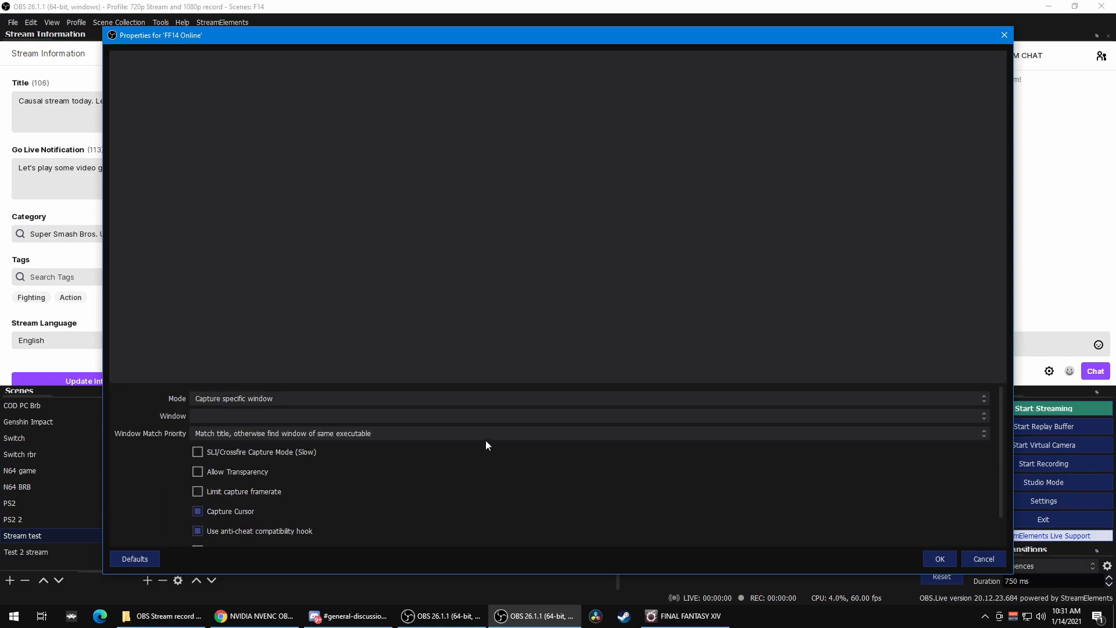
click(983, 416)
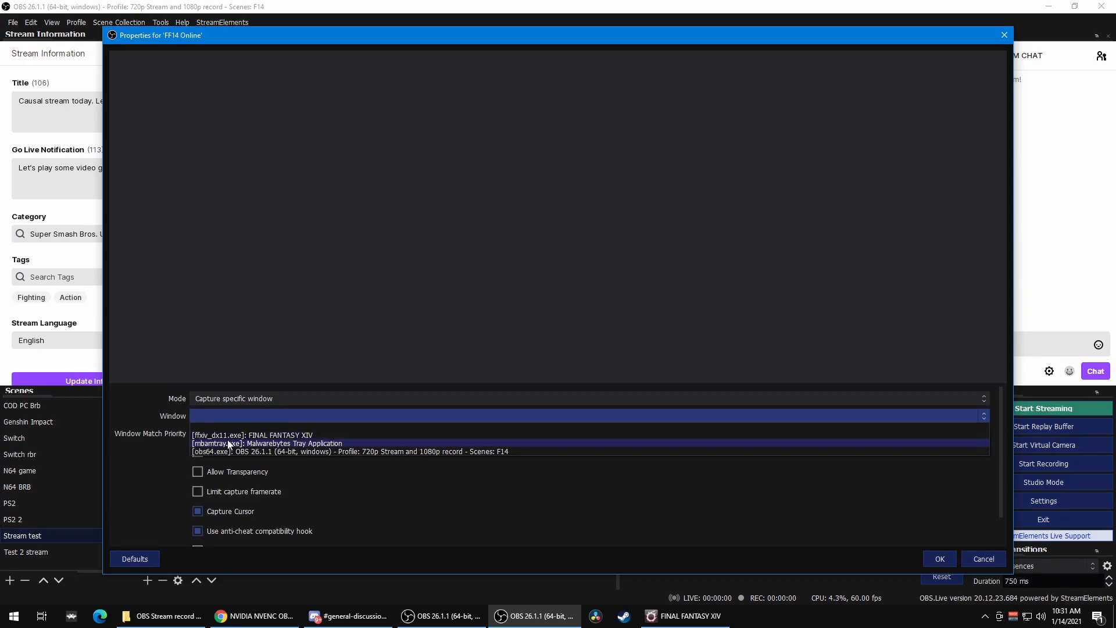
click(302, 436)
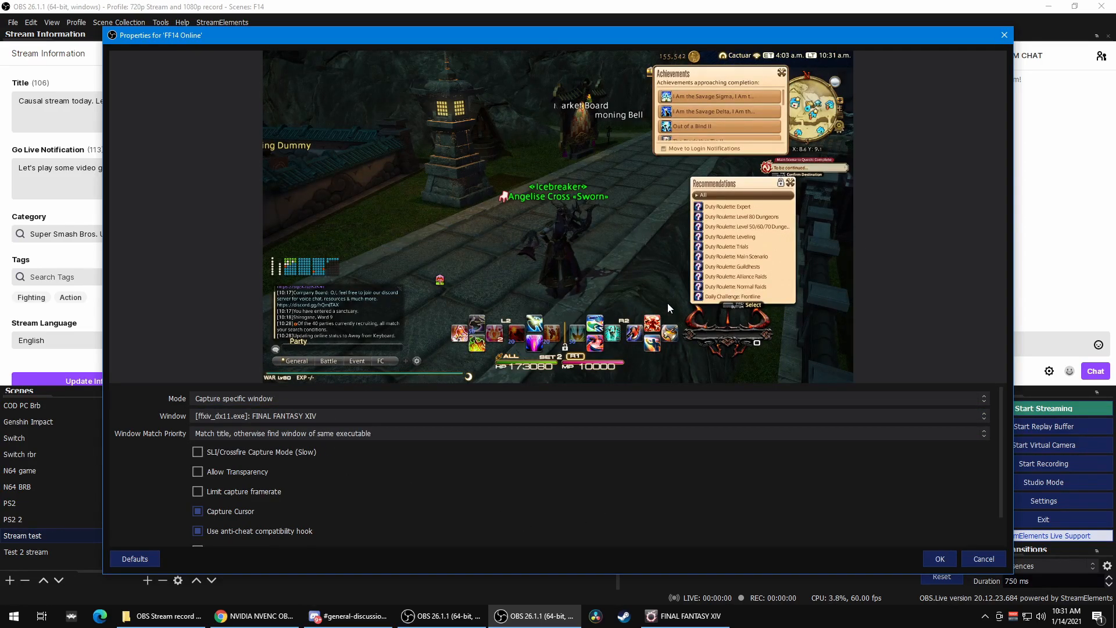
click(935, 557)
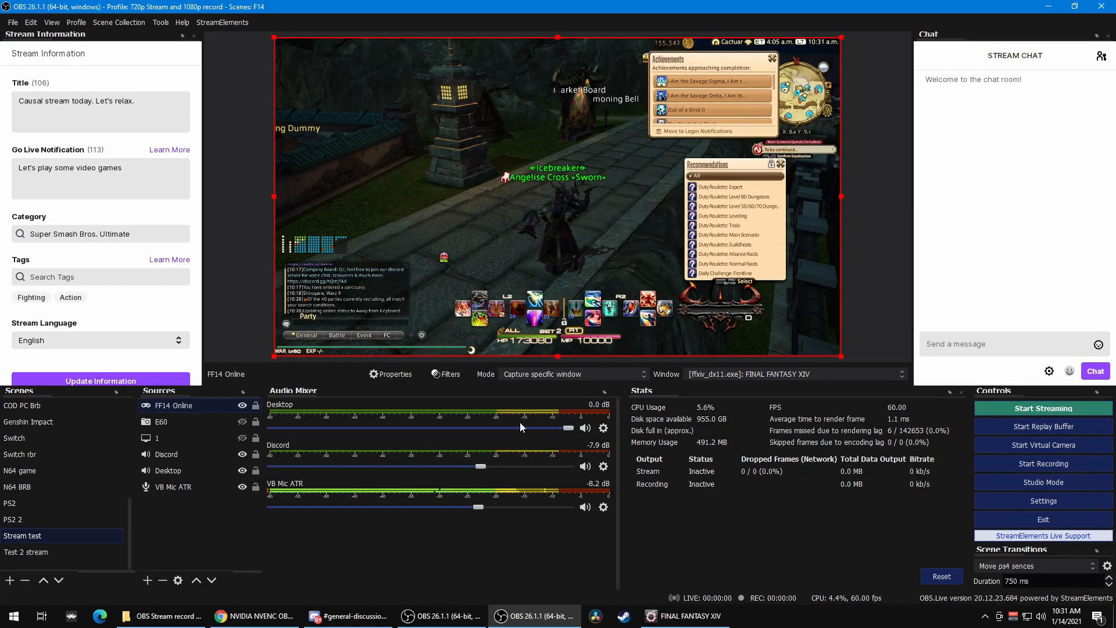
Try Speakers (Logi Z407) as the Desktop audio source's device, then set it to VoiceMeeter Input (VB-Audio VoiceMeeter VAIO)
click(201, 470)
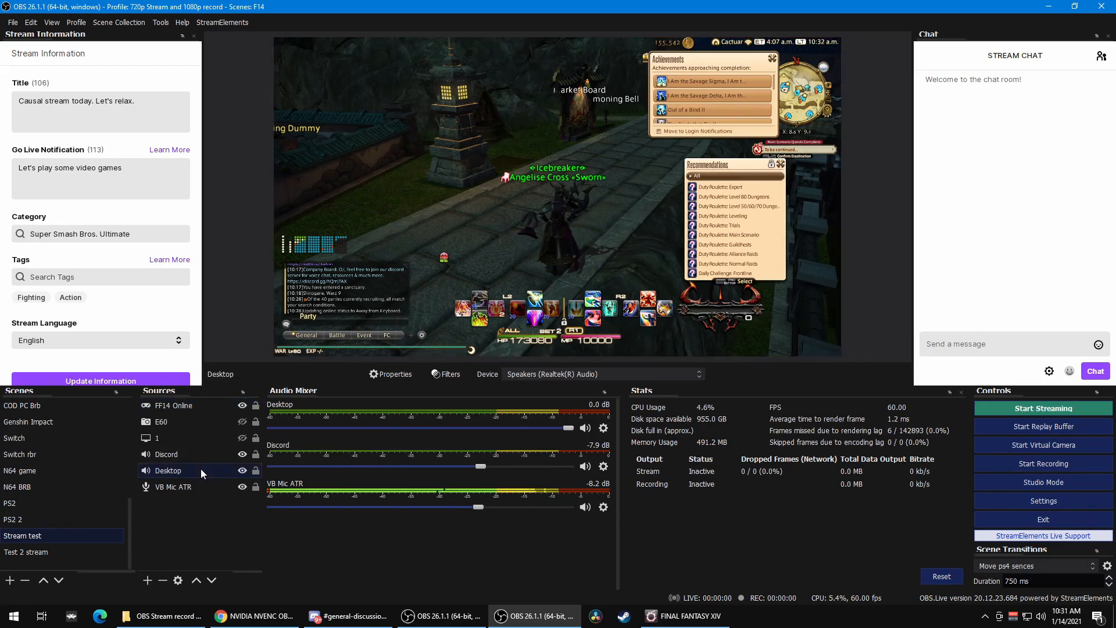
click(549, 374)
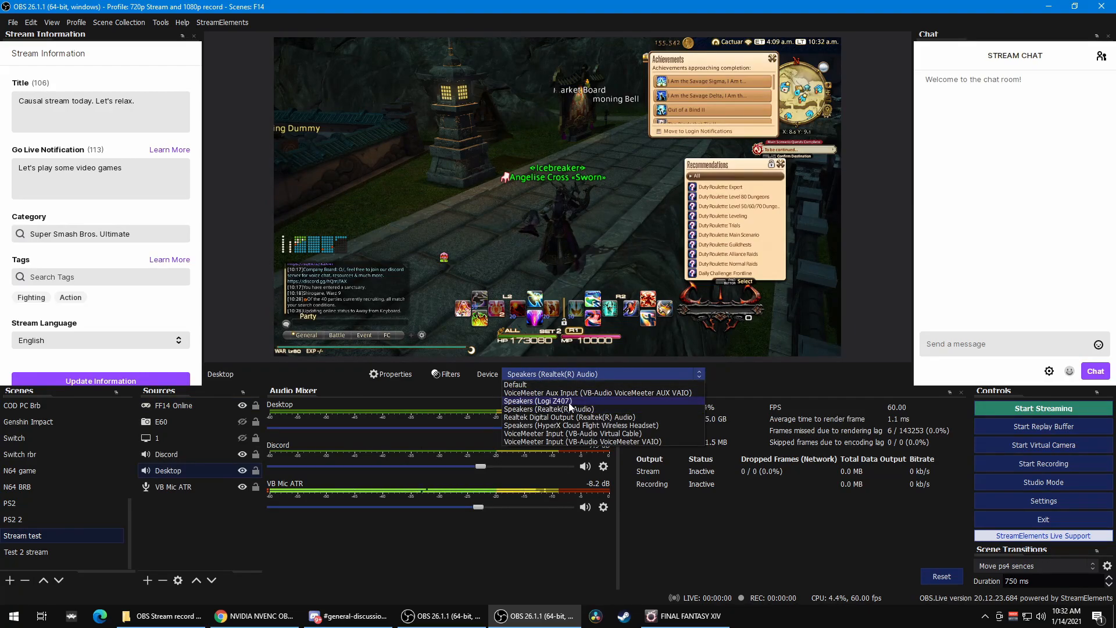
click(569, 402)
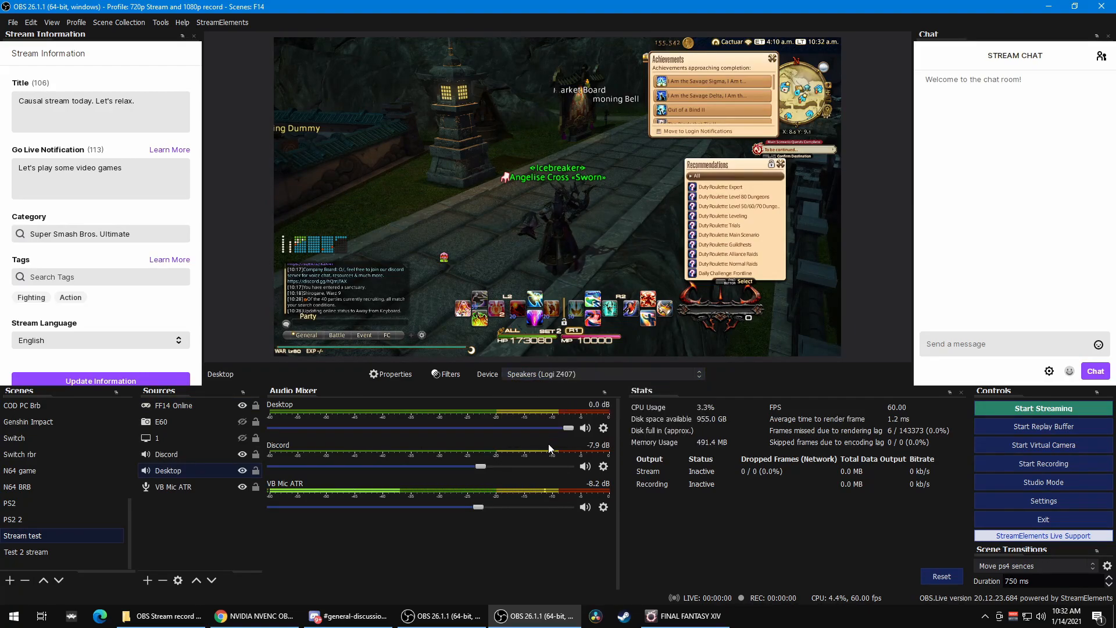
click(562, 375)
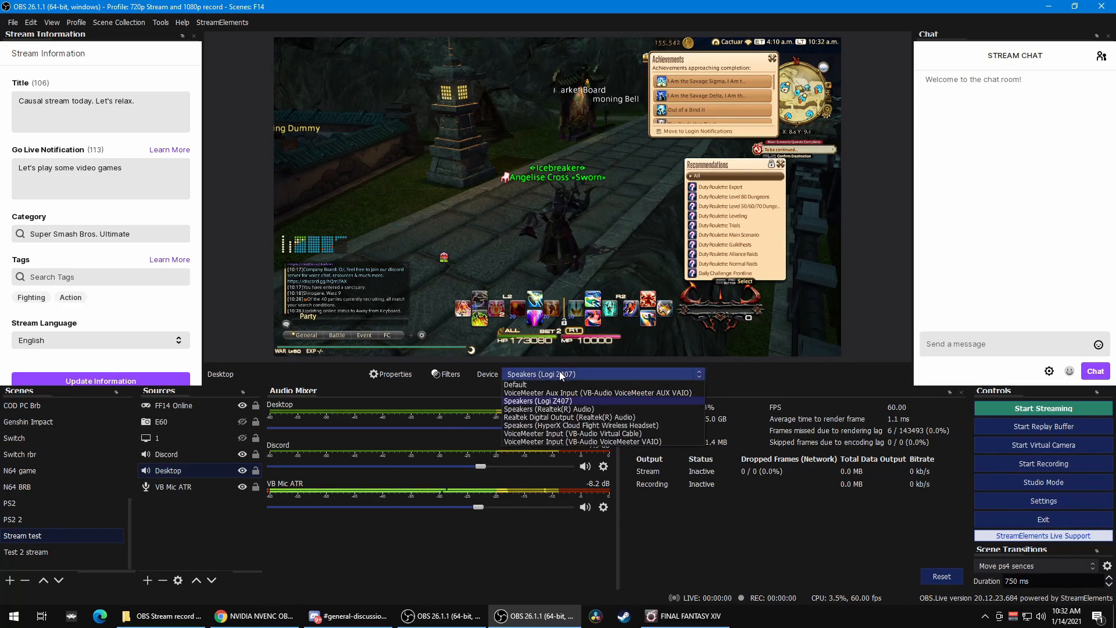
click(560, 442)
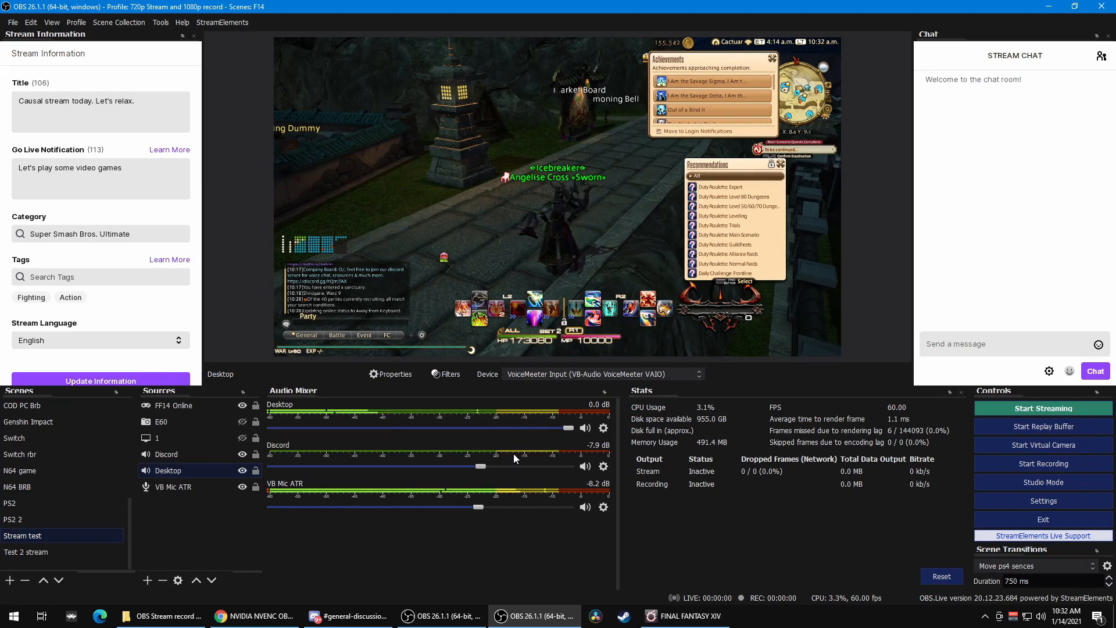
click(555, 375)
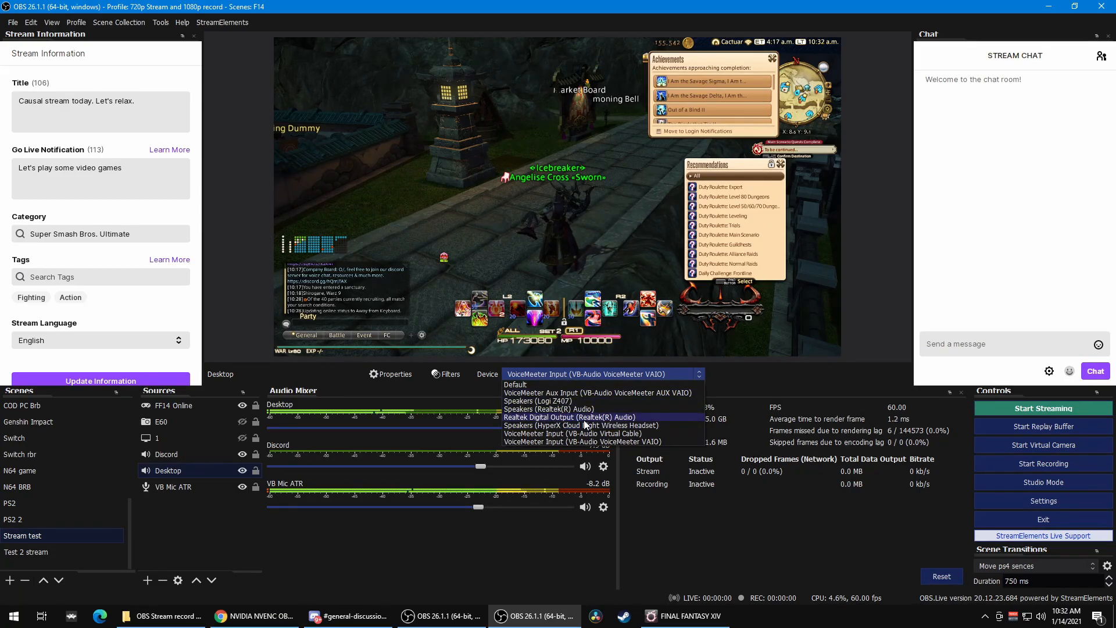
click(444, 397)
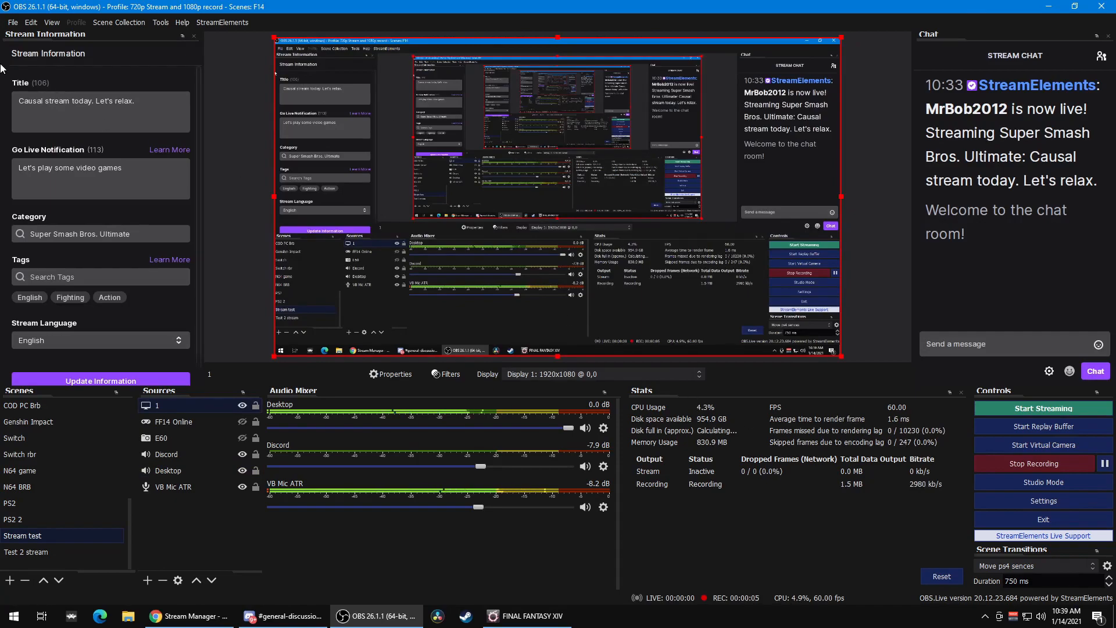
Review the streaming output settings and the video resolution settings, and accept the settings without changes
click(13, 22)
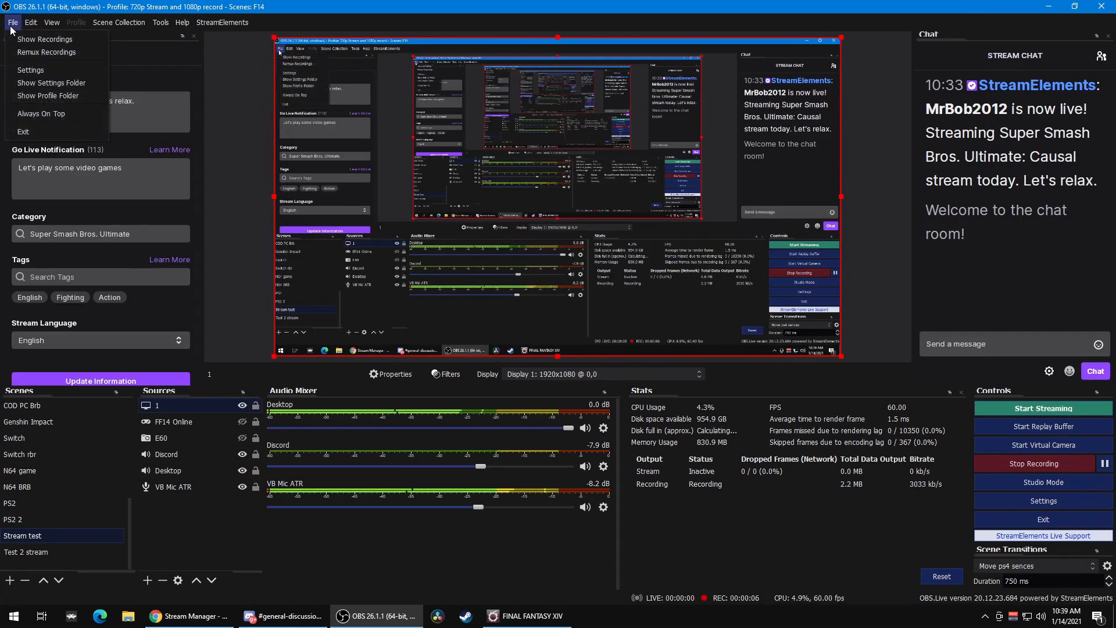
click(45, 70)
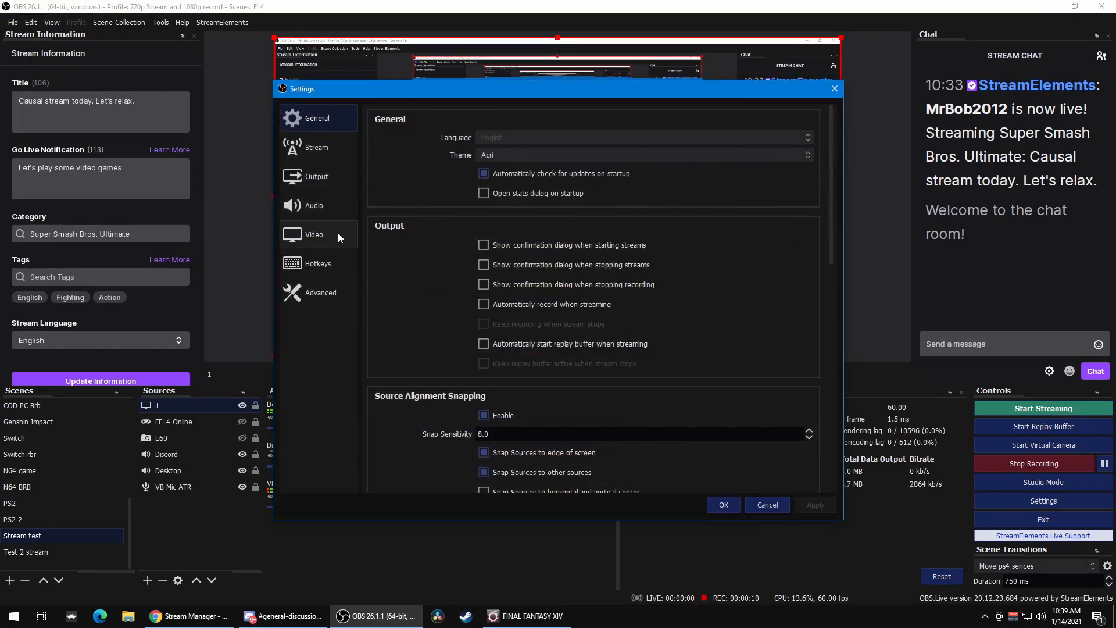
click(348, 177)
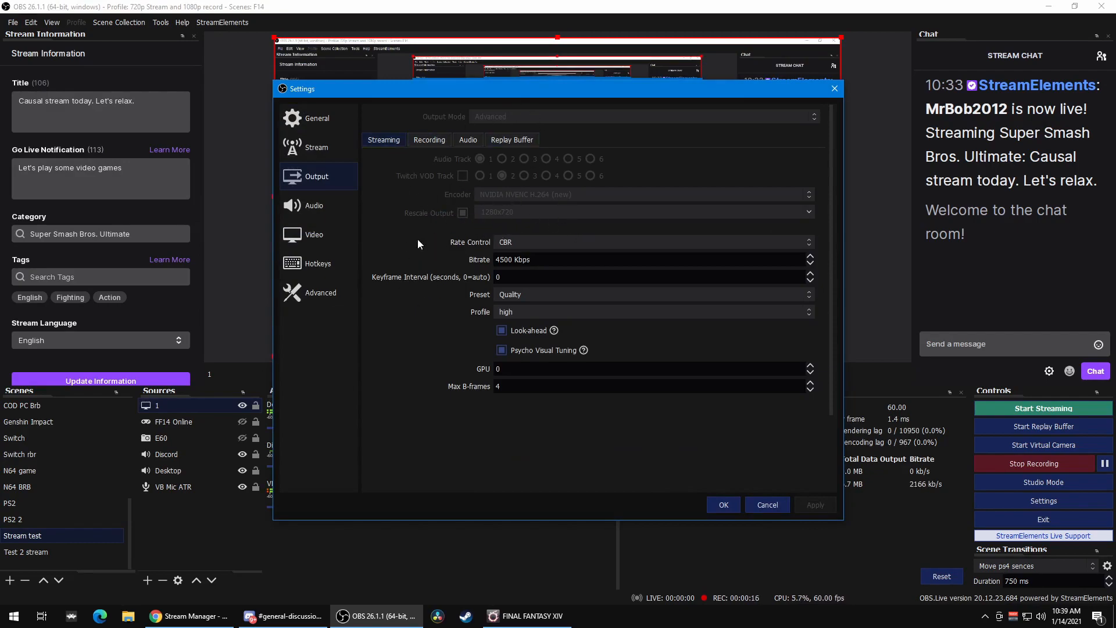
click(333, 238)
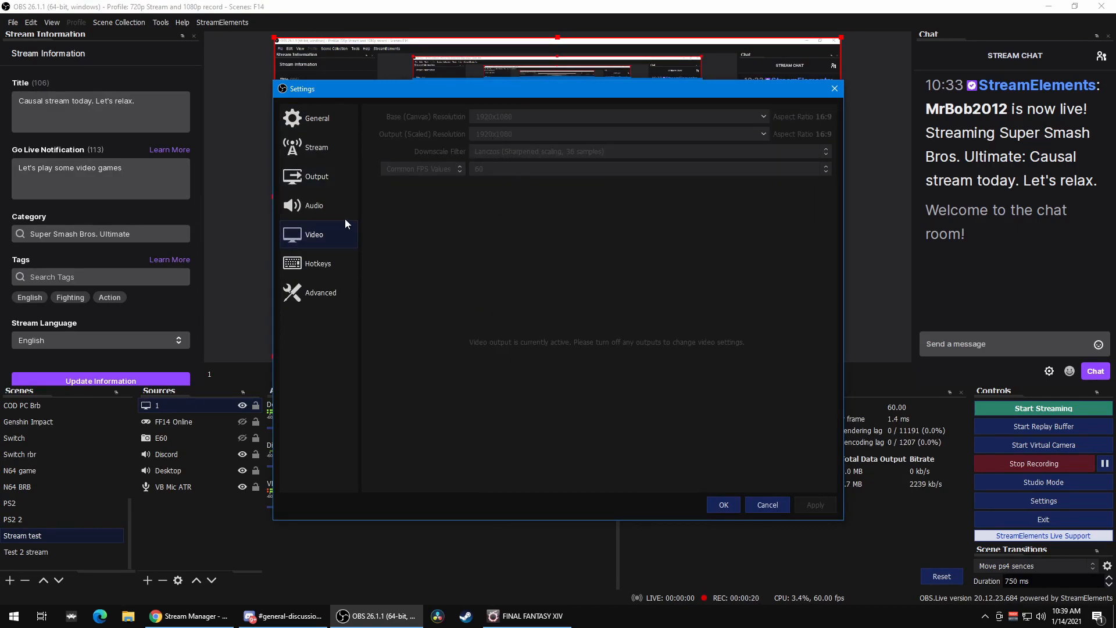
click(328, 183)
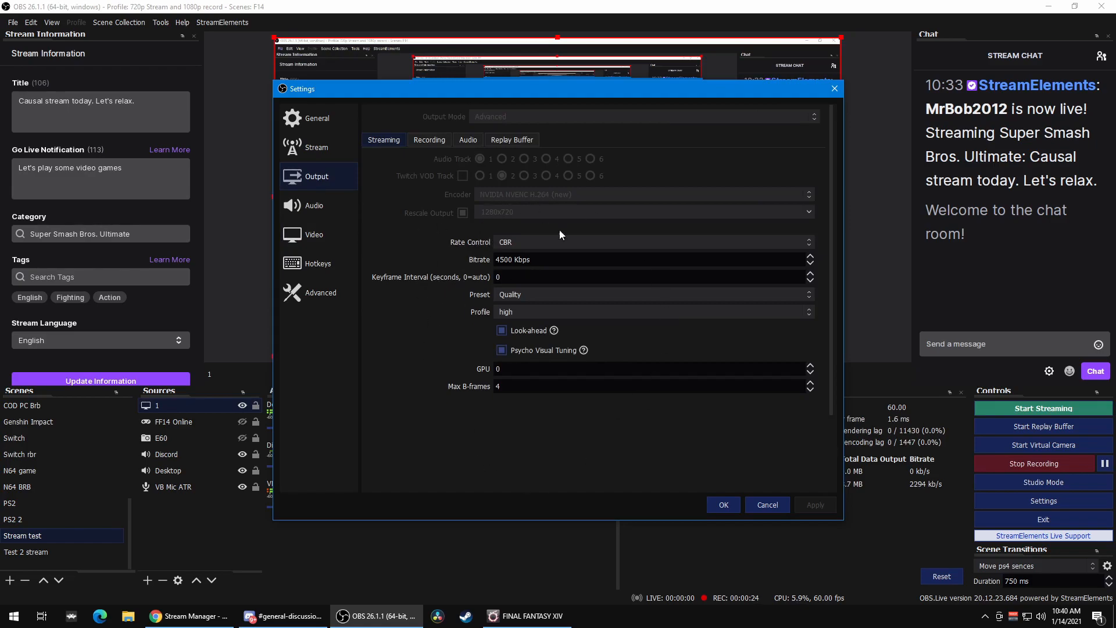
click(725, 504)
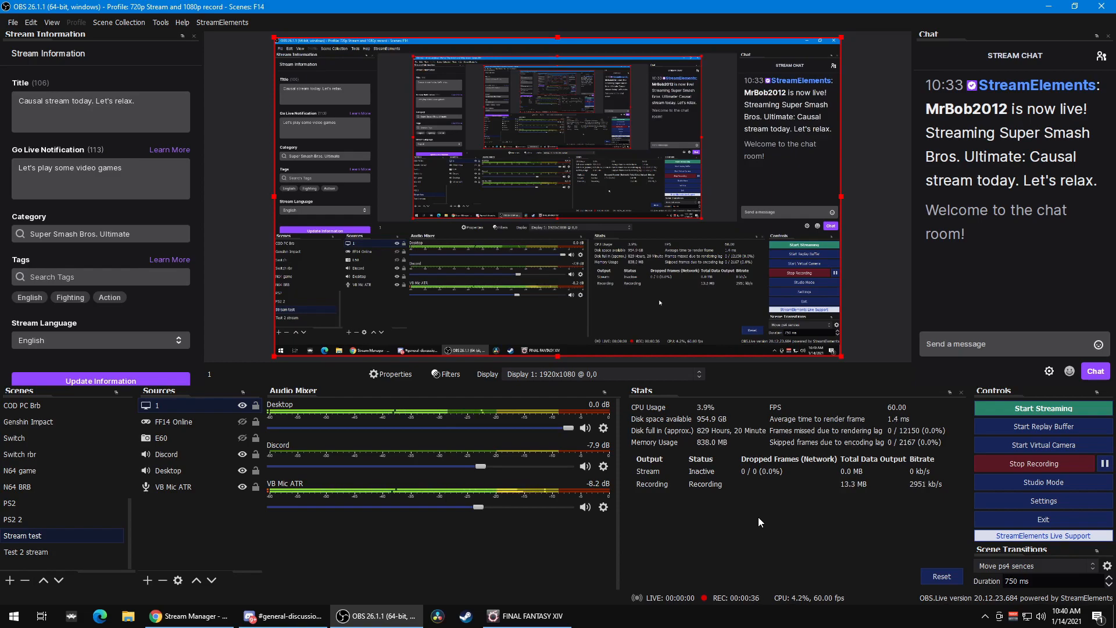
Start the stream, move the OBS window off this screen, and reload Twitch's Stream Manager page in the browser
click(1024, 409)
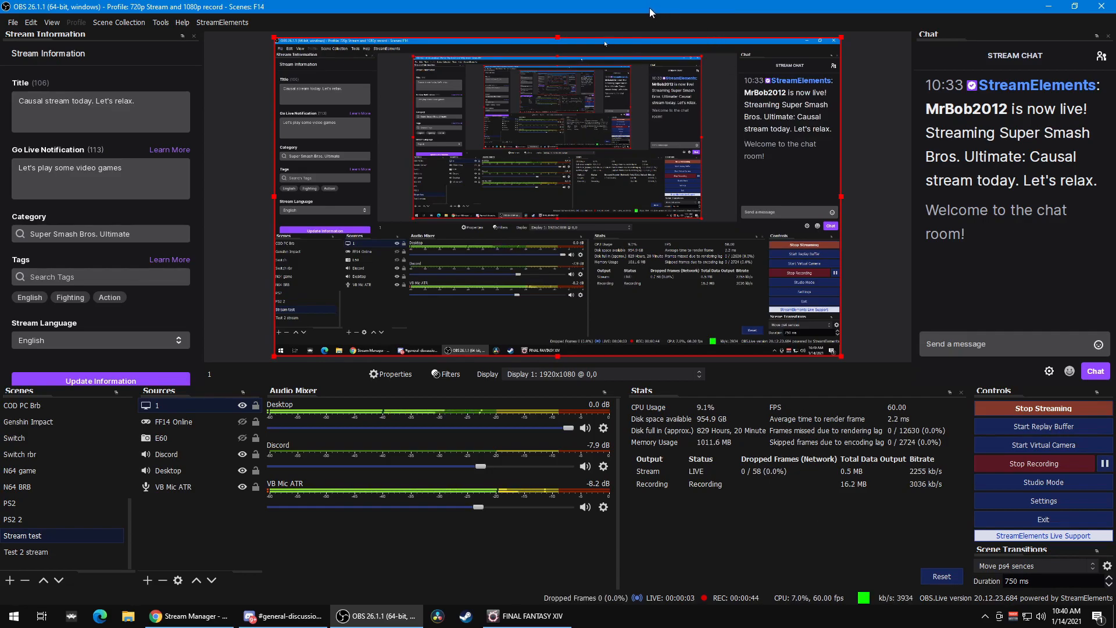
drag(650, 8, 1115, 58)
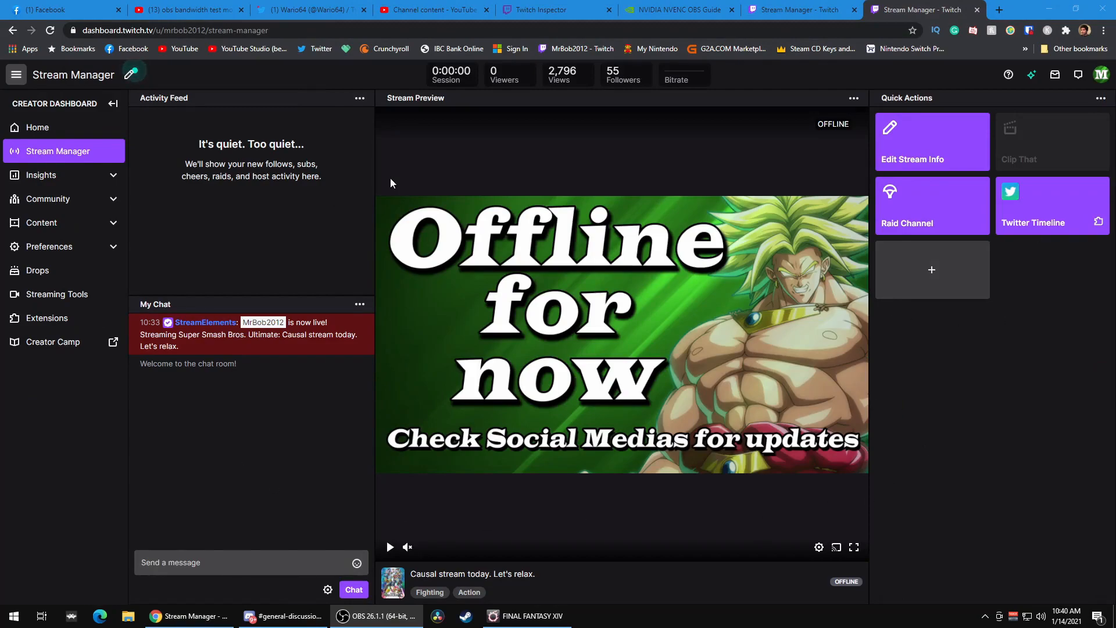
click(50, 31)
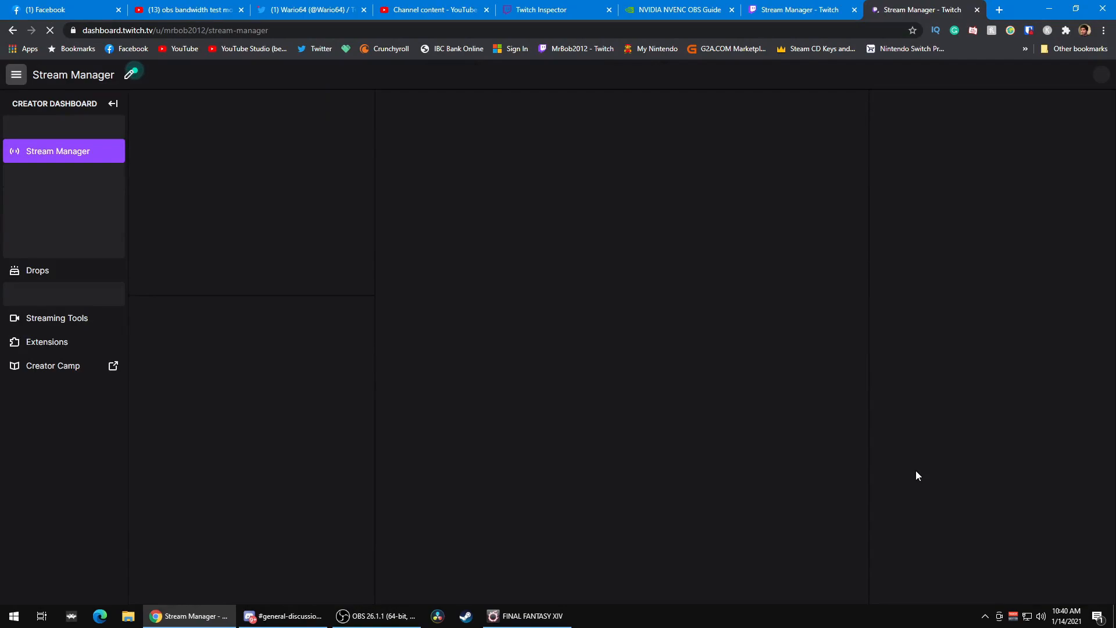